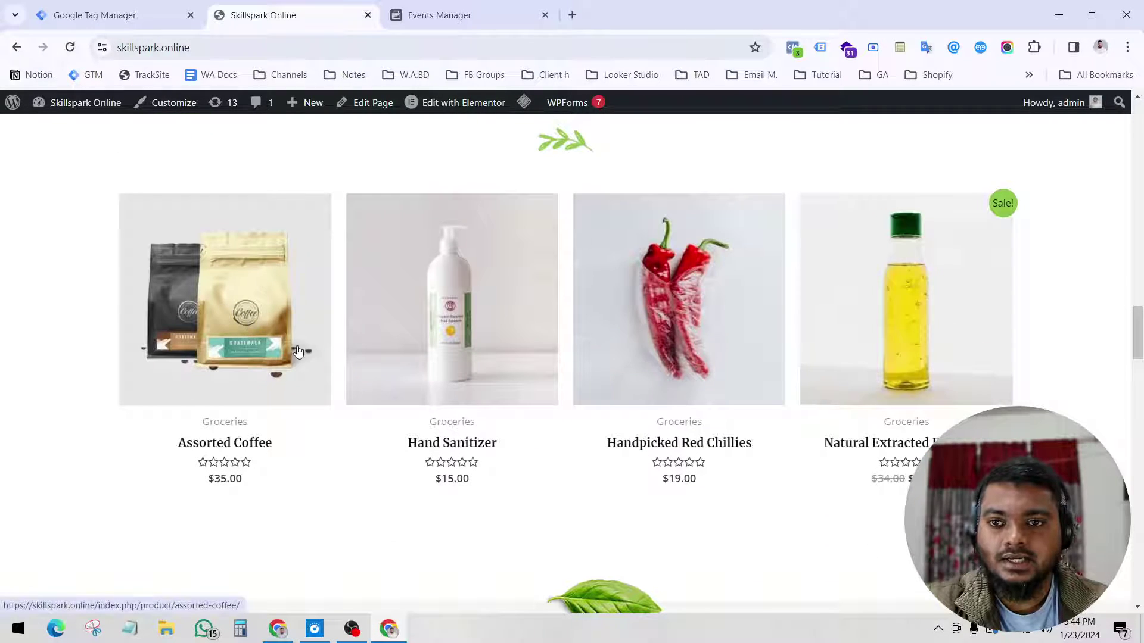
- Open the Hand Sanitizer product from the homepage's Best Selling Products
click(468, 269)
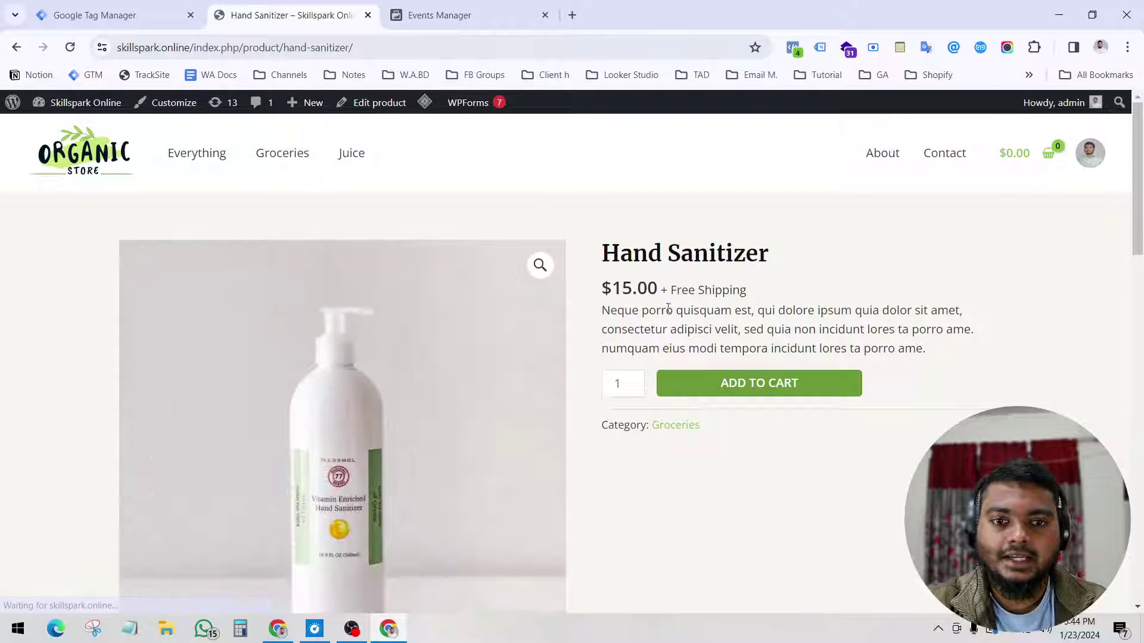
- Add one Hand Sanitizer ($15.00) to the cart, check Meta Pixel Helper's fired events, then view the cart
click(742, 383)
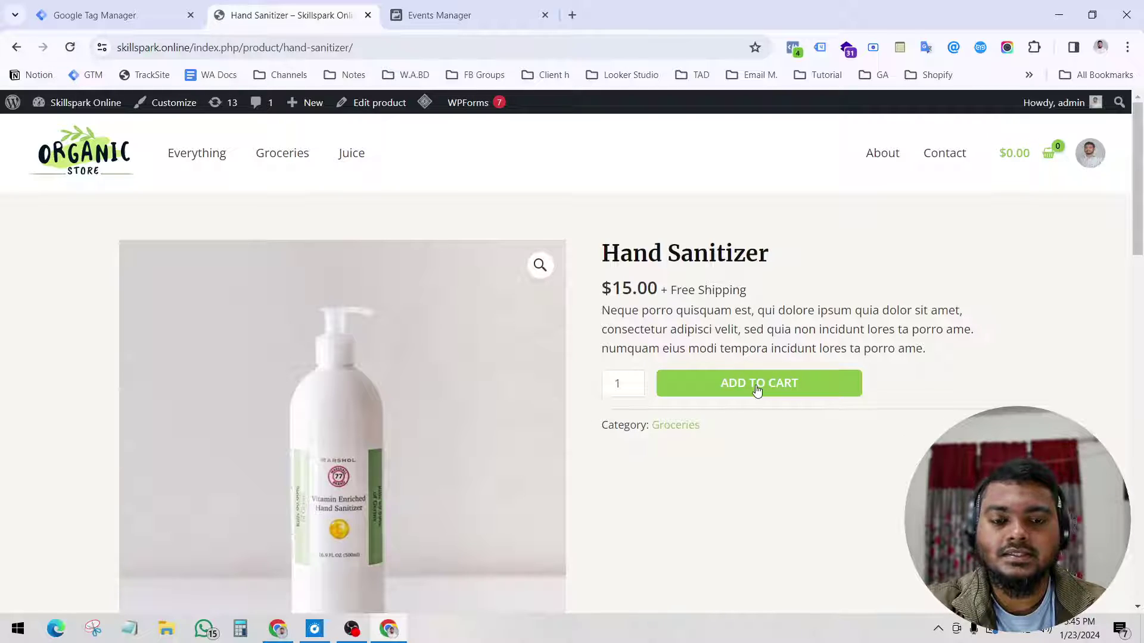
click(726, 388)
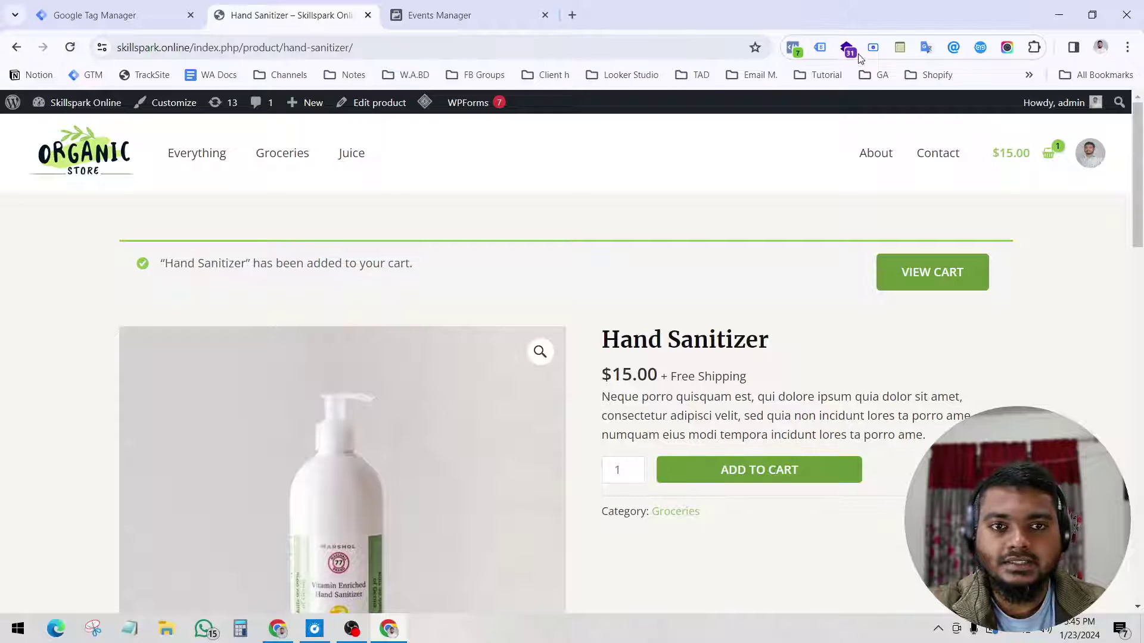
click(792, 46)
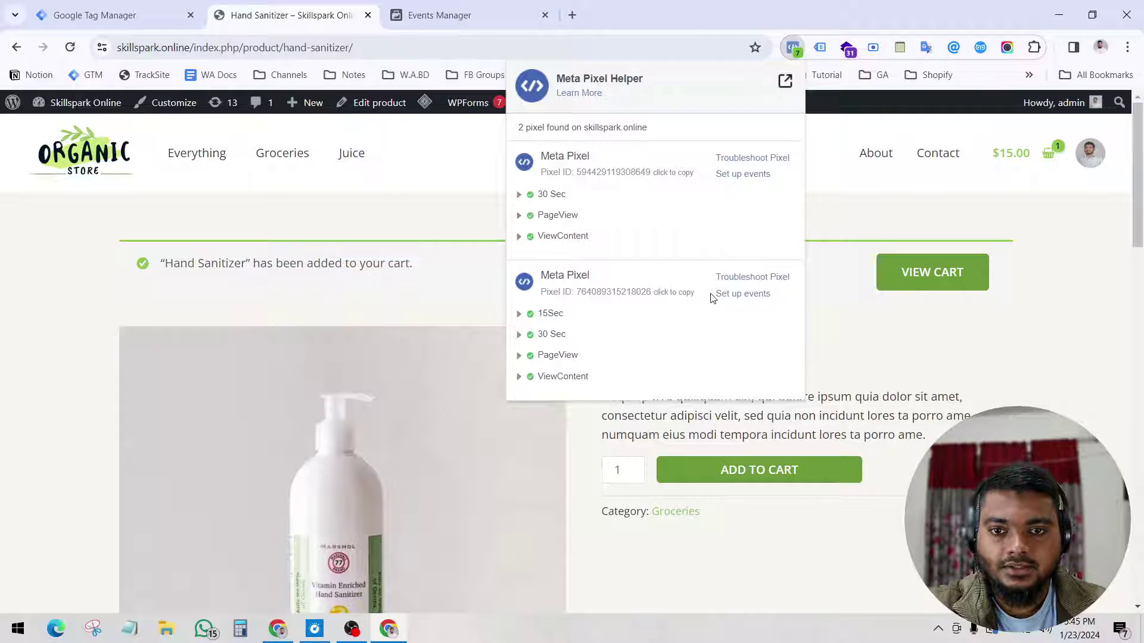
click(850, 316)
click(937, 281)
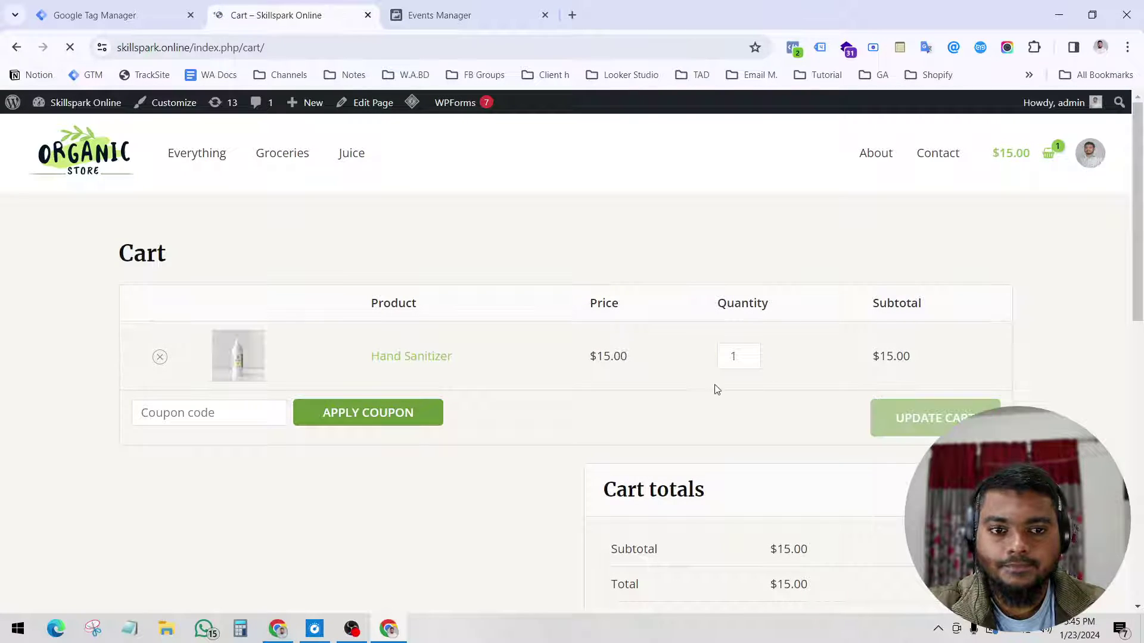
- Proceed to checkout and inspect the InitiateCheckout event details in Meta Pixel Helper
scroll(722, 386, down, 2)
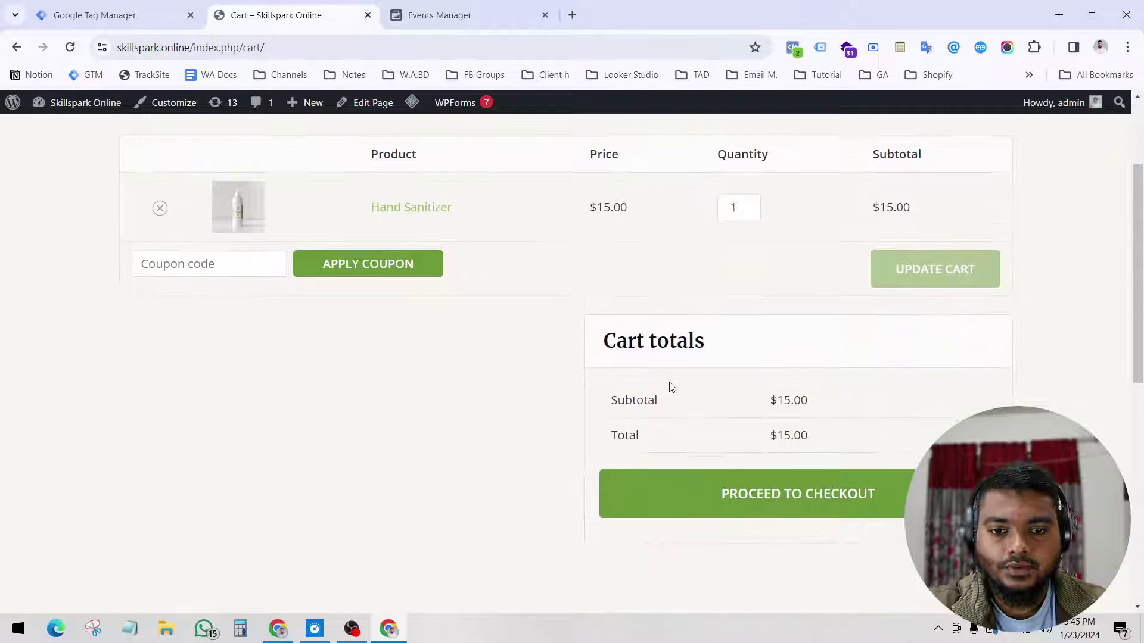
click(772, 492)
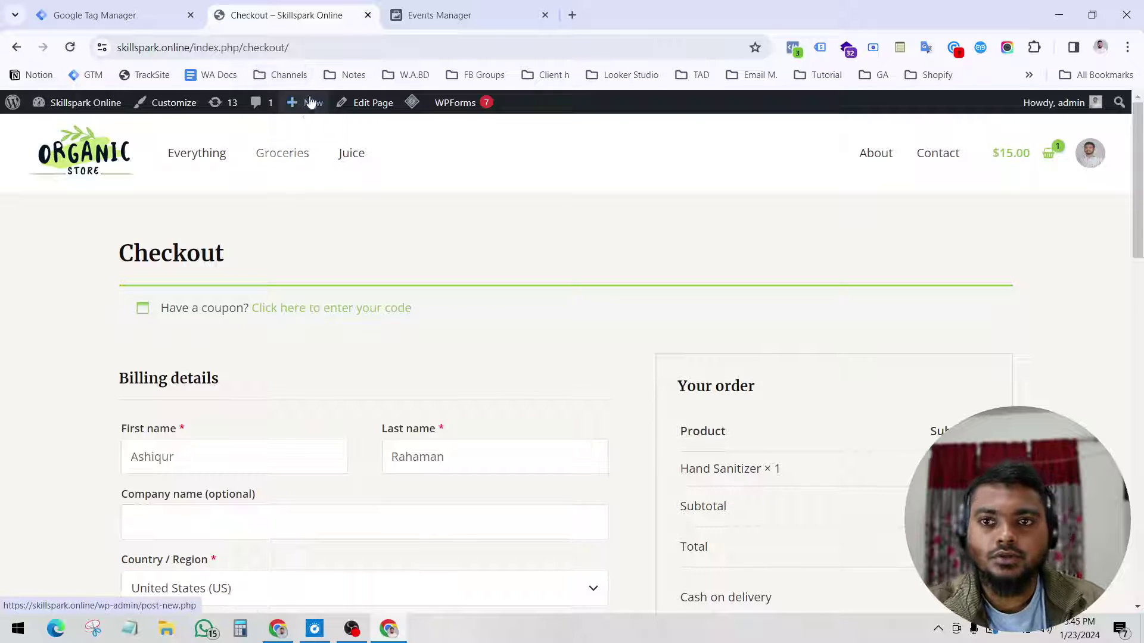
click(792, 49)
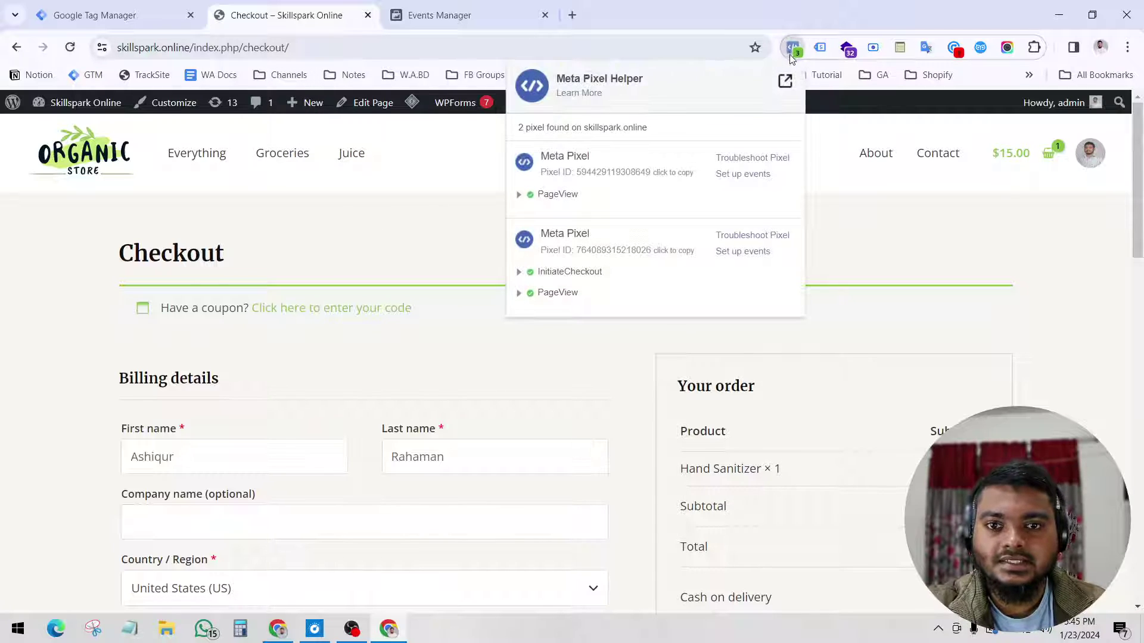
click(554, 276)
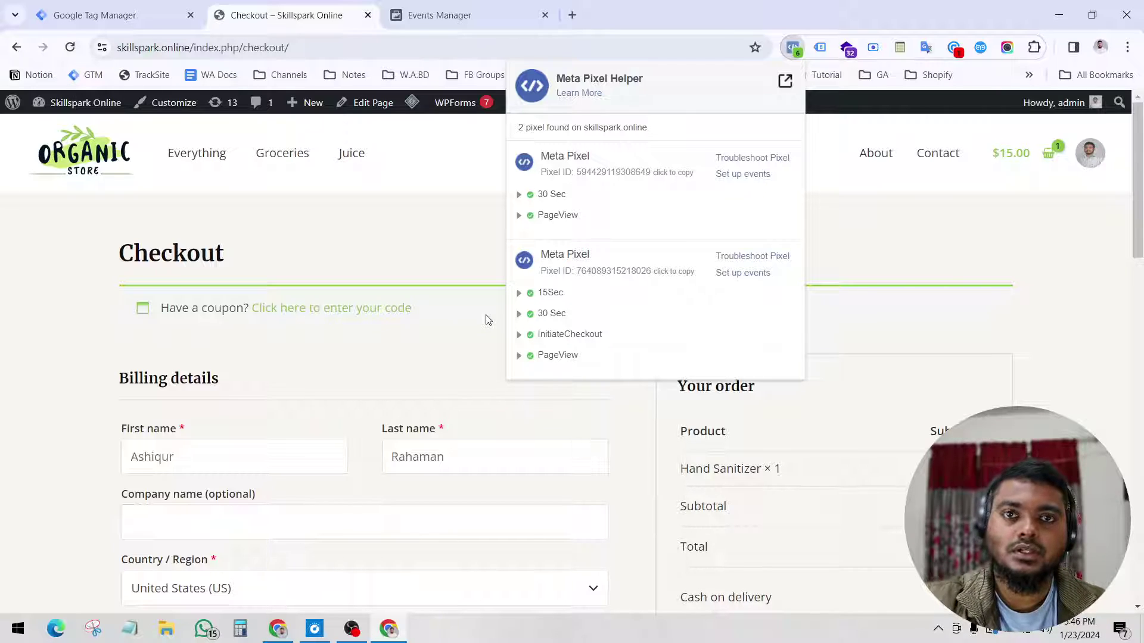
click(464, 309)
scroll(464, 309, down, 20)
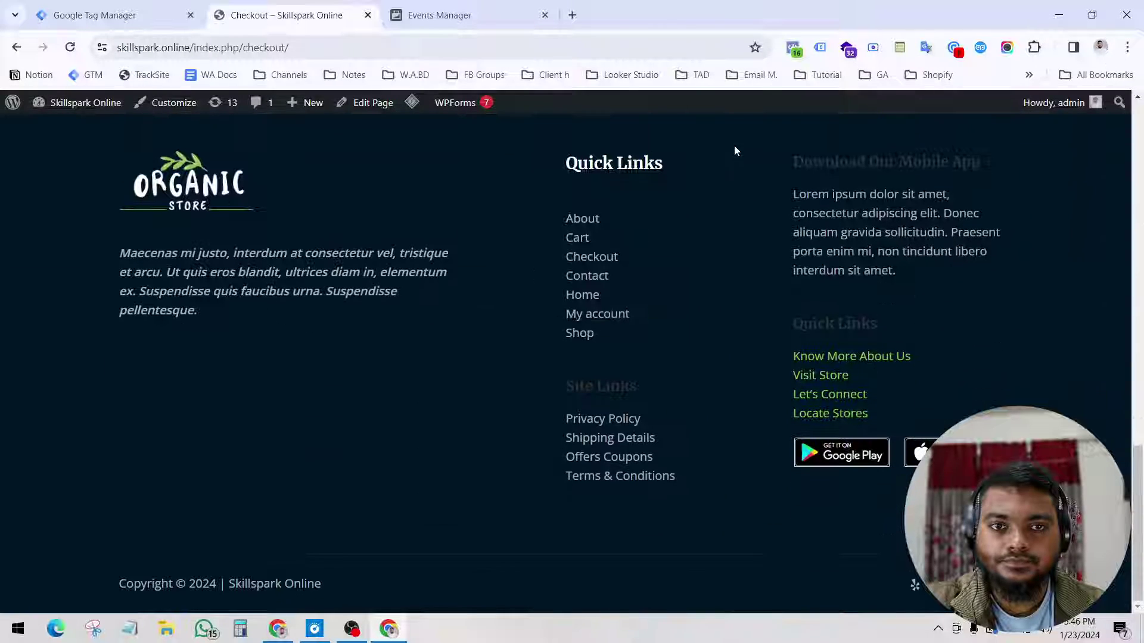
- Expand a Scroll event in Meta Pixel Helper, select its depth value 70, then switch to Events Manager
click(793, 48)
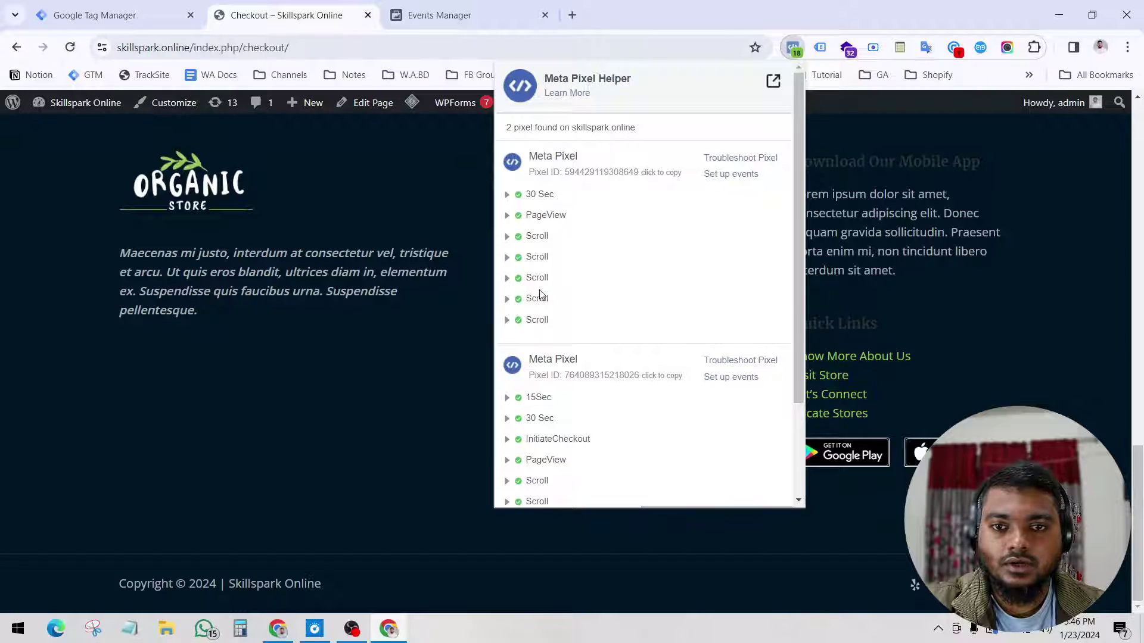
click(508, 300)
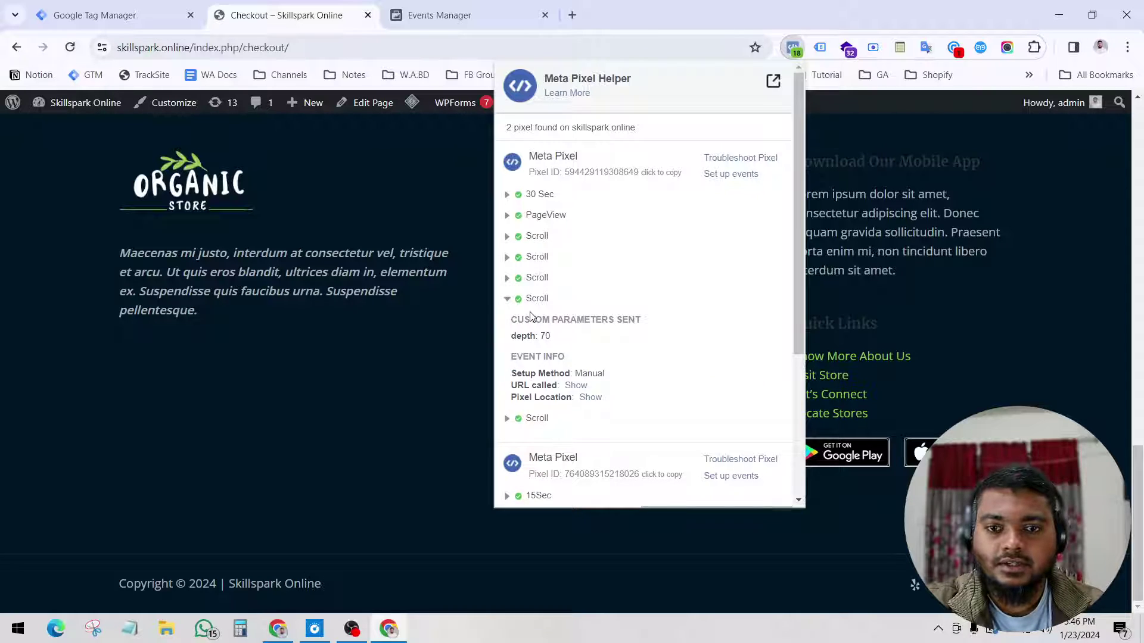
drag(538, 336, 560, 340)
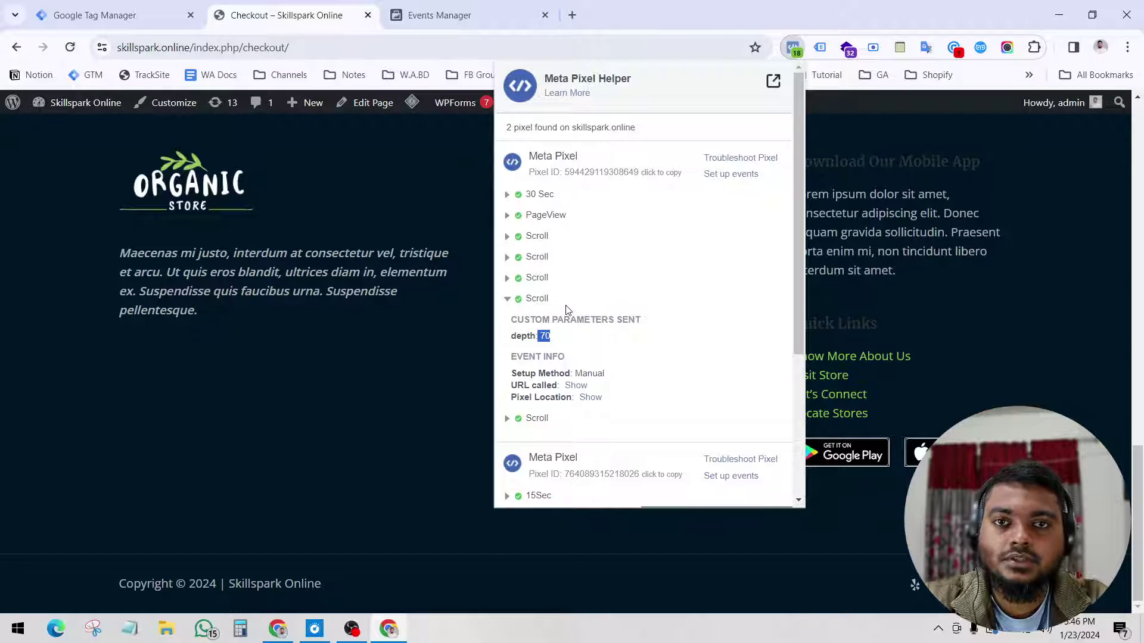
click(487, 9)
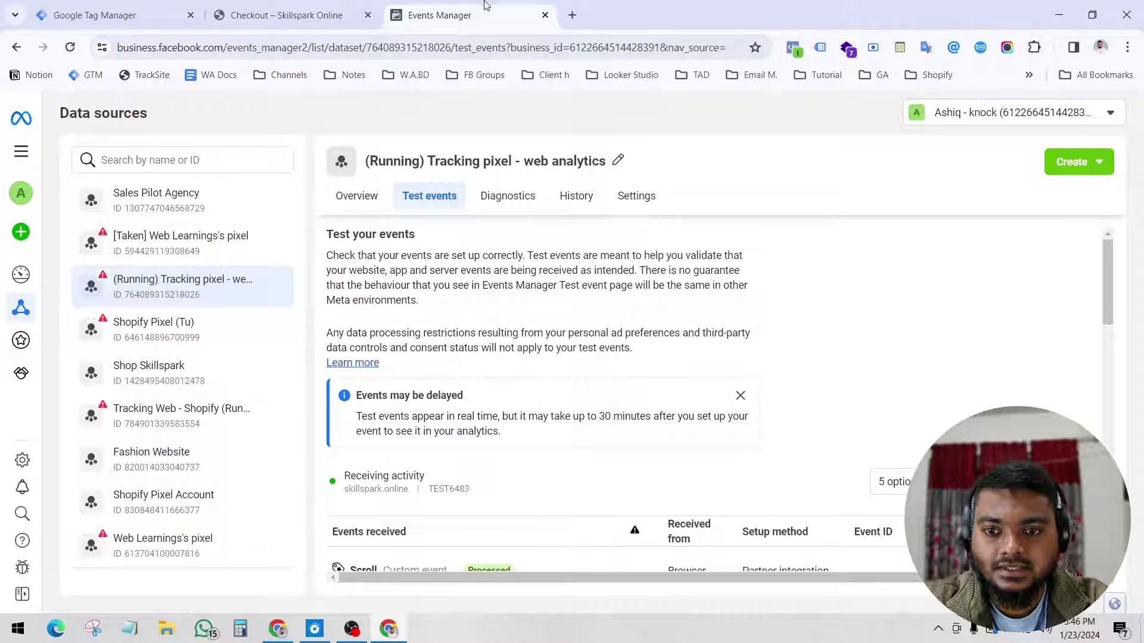
- Scroll through the Test events list reviewing the Initiate checkout, PageView and Scroll events
scroll(387, 298, down, 6)
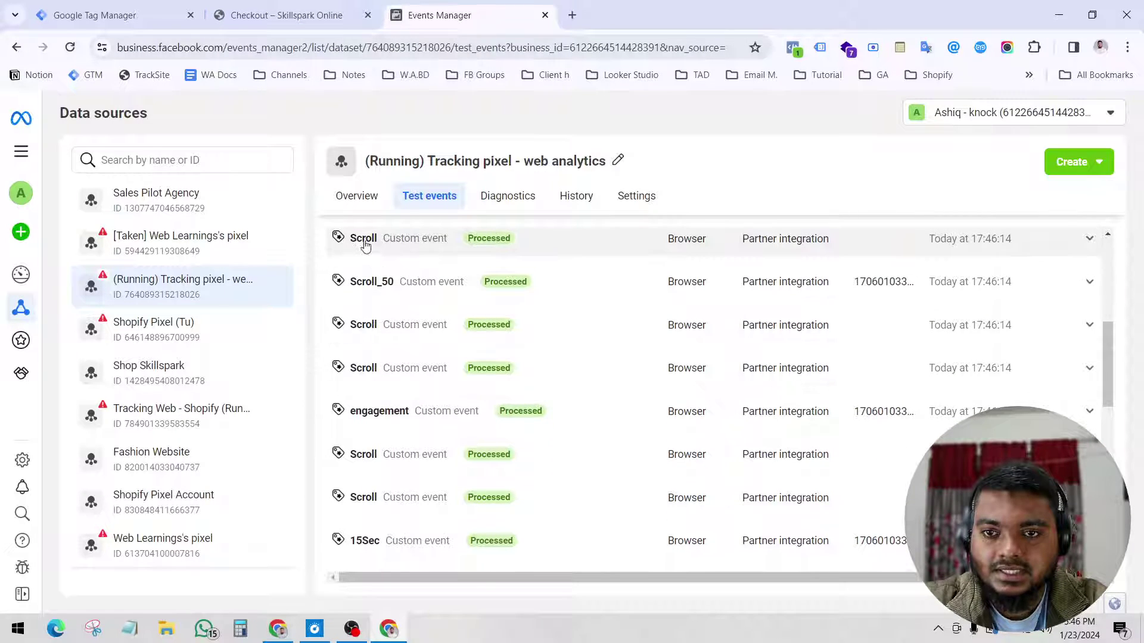
scroll(434, 358, down, 2)
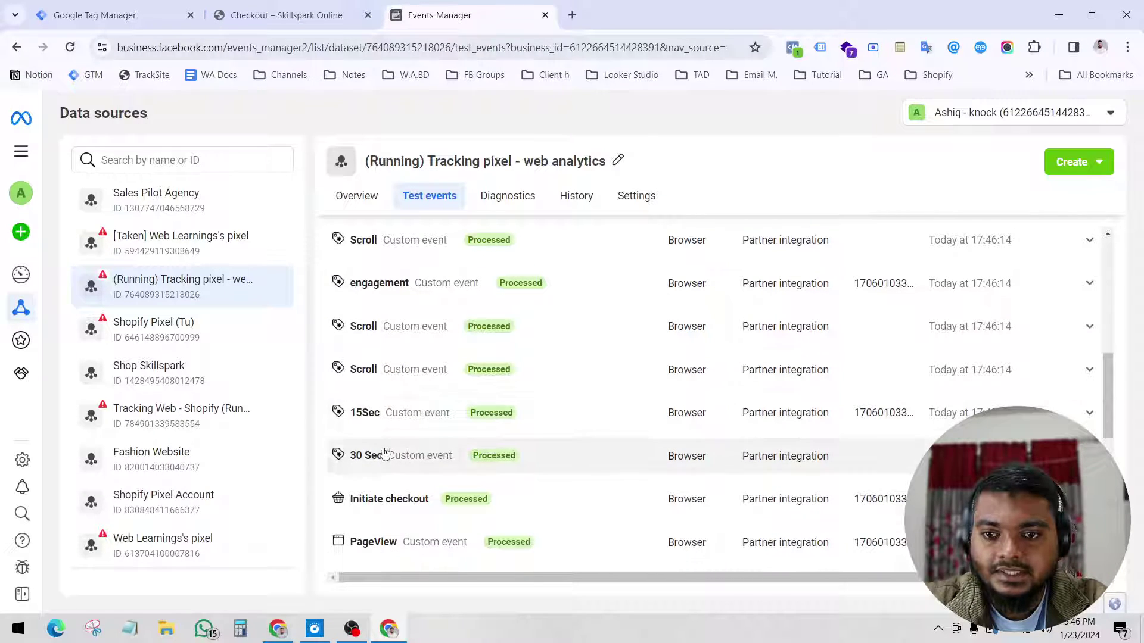
scroll(379, 470, down, 2)
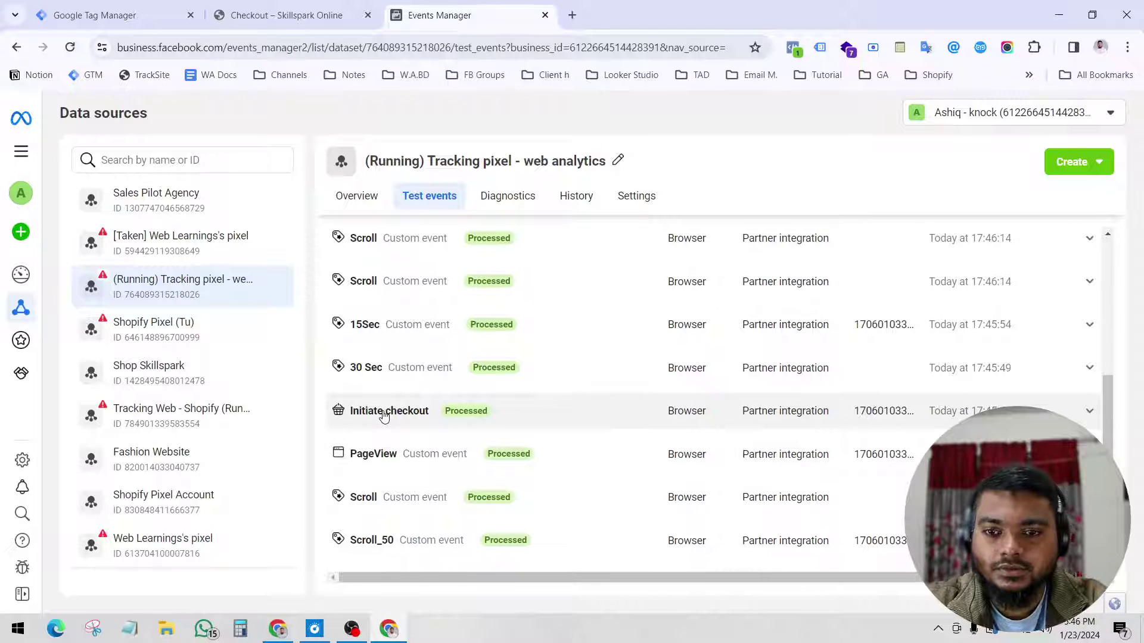
scroll(384, 417, up, 10)
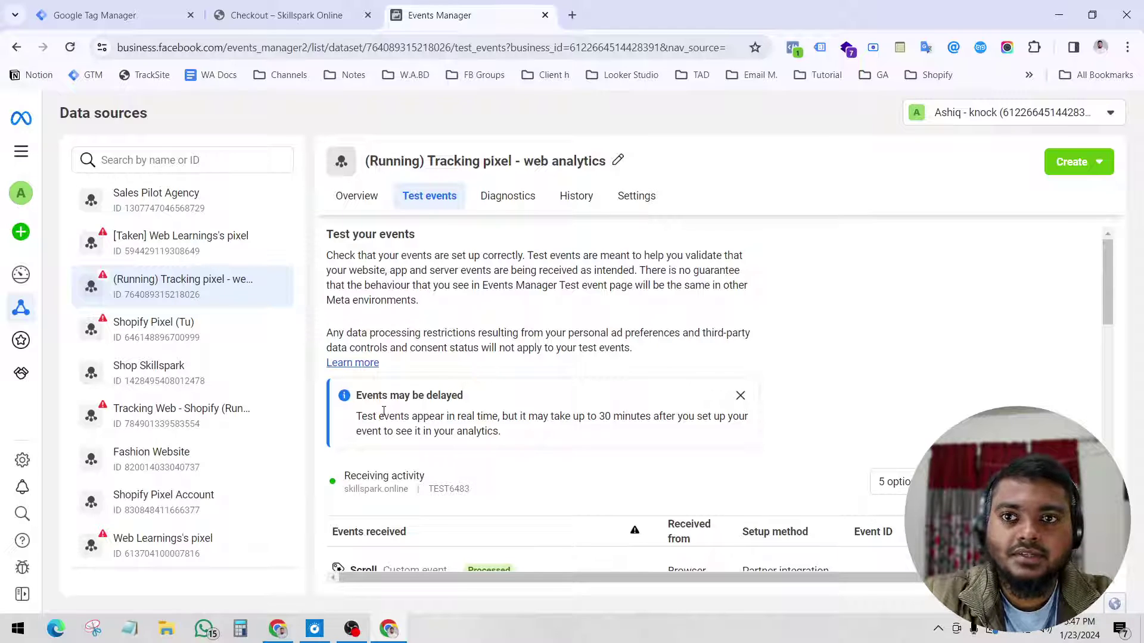
click(113, 15)
- Reload the store page, open the Assorted Coffee product, and return to Events Manager test events
click(298, 15)
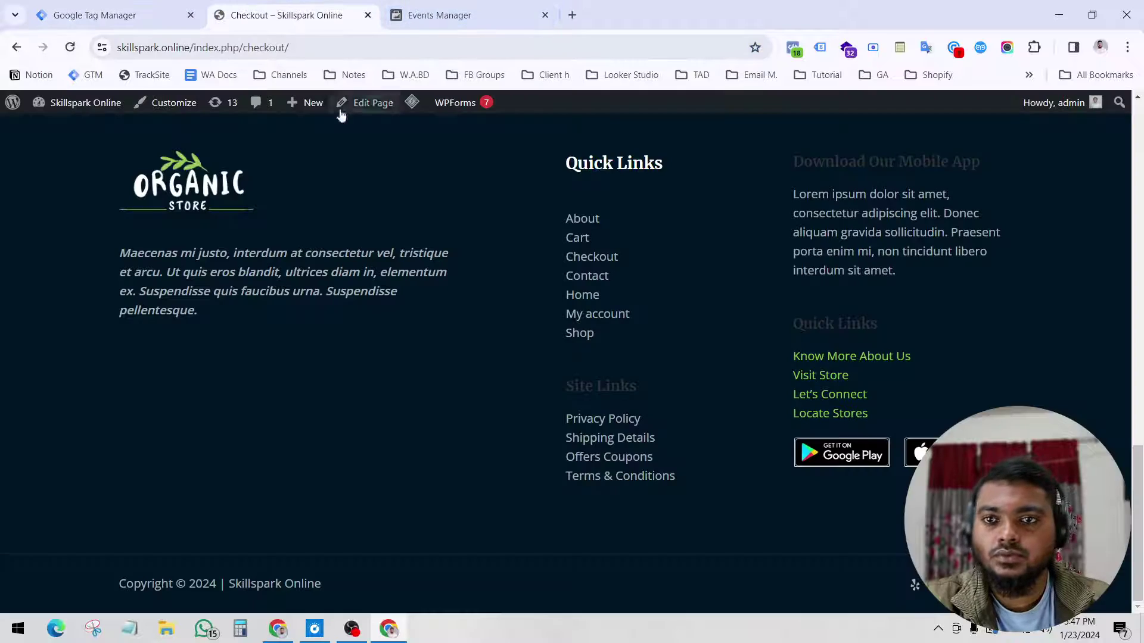
scroll(348, 234, up, 10)
key(F5)
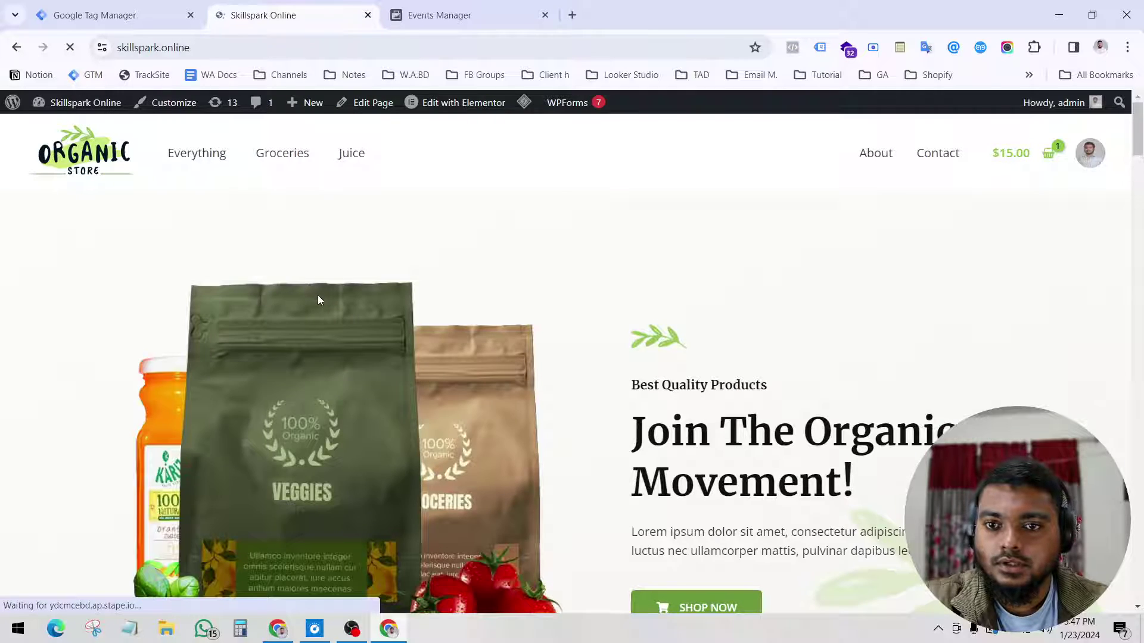
scroll(319, 301, down, 5)
scroll(321, 307, down, 10)
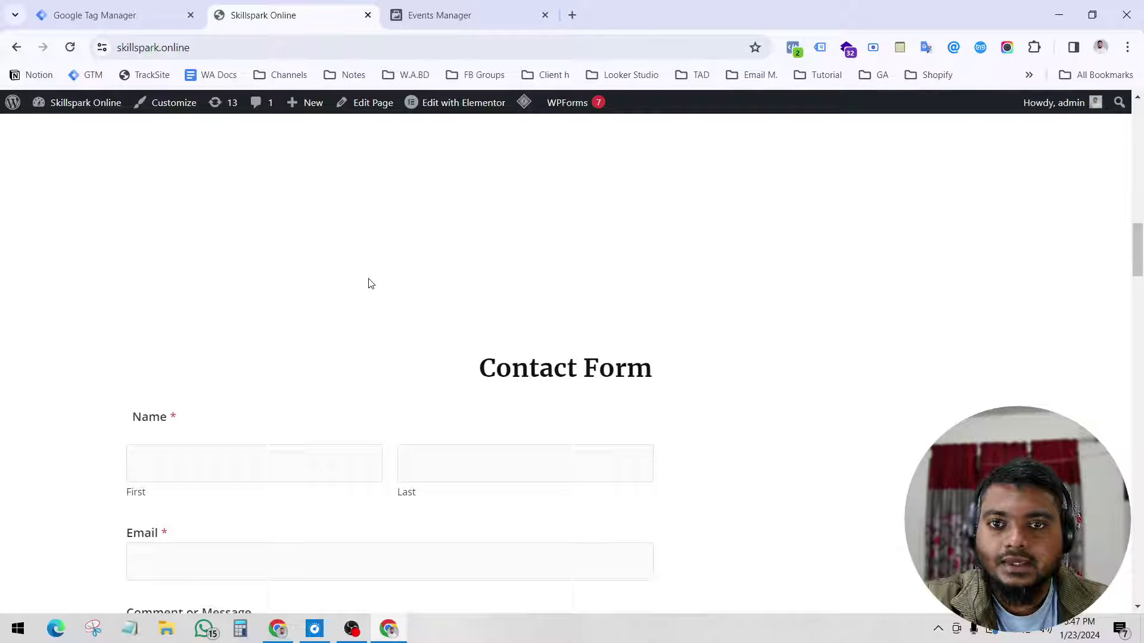
scroll(369, 282, down, 4)
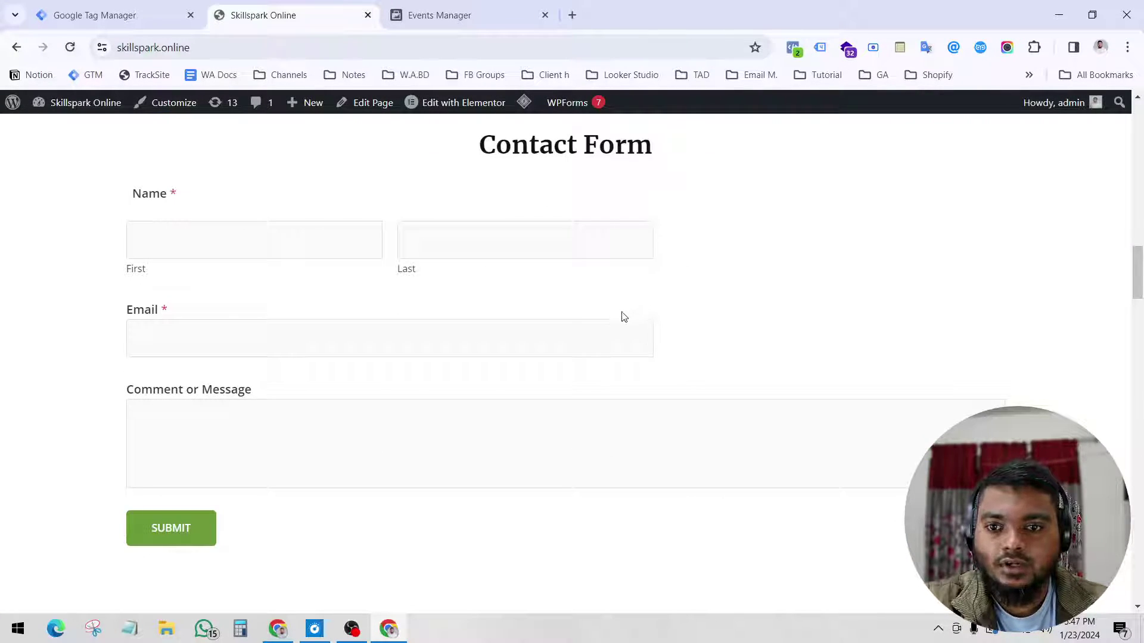
scroll(520, 455, down, 6)
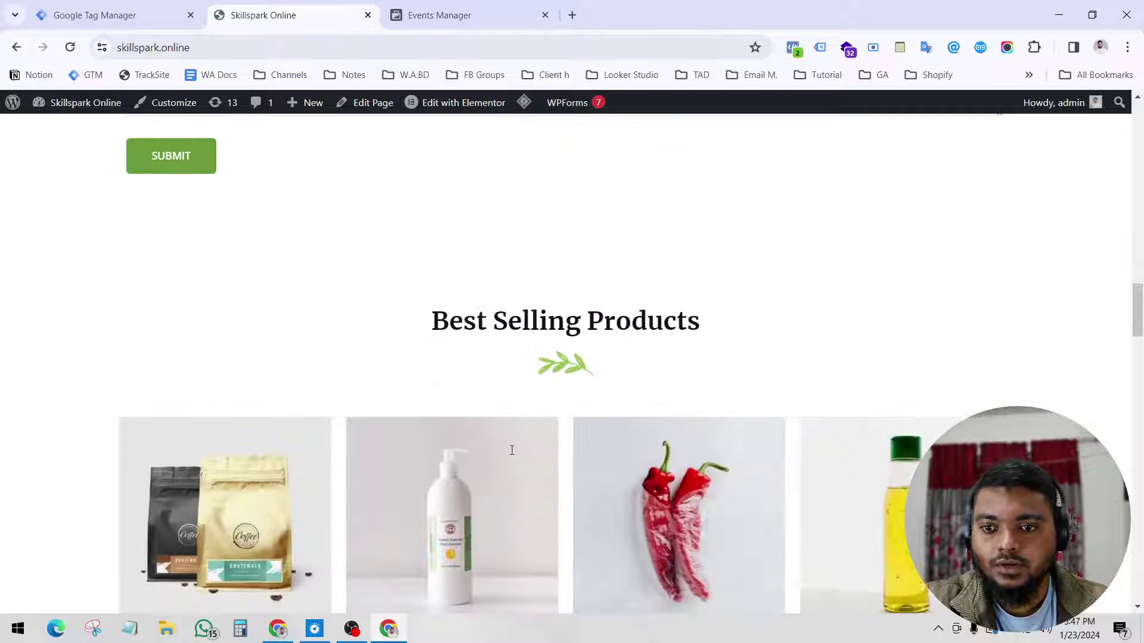
scroll(226, 470, down, 2)
click(206, 415)
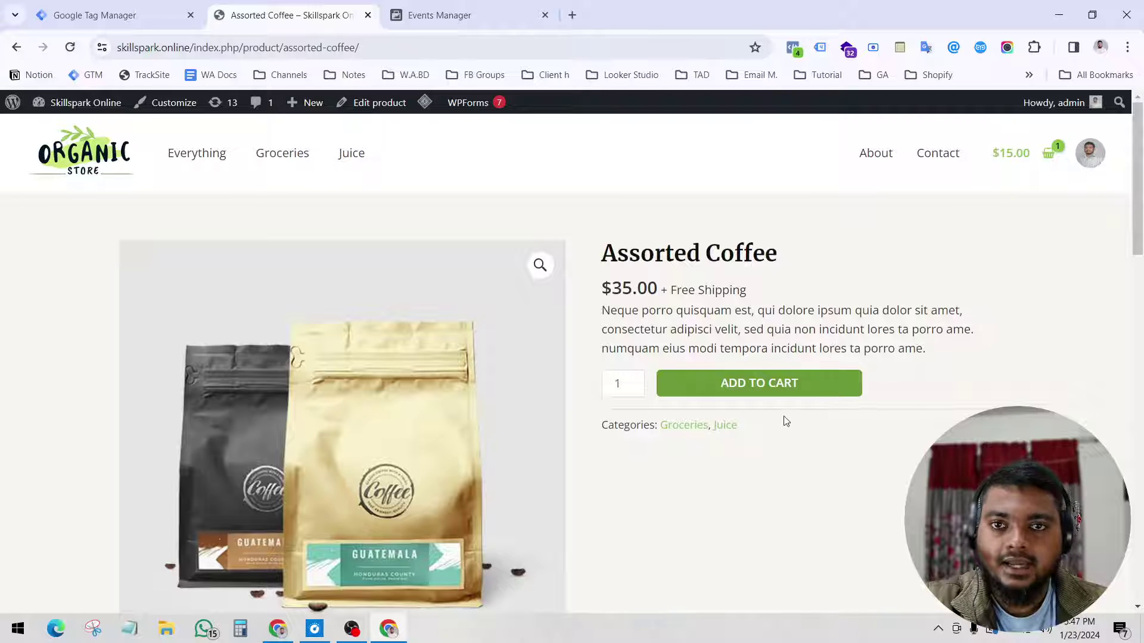
click(442, 16)
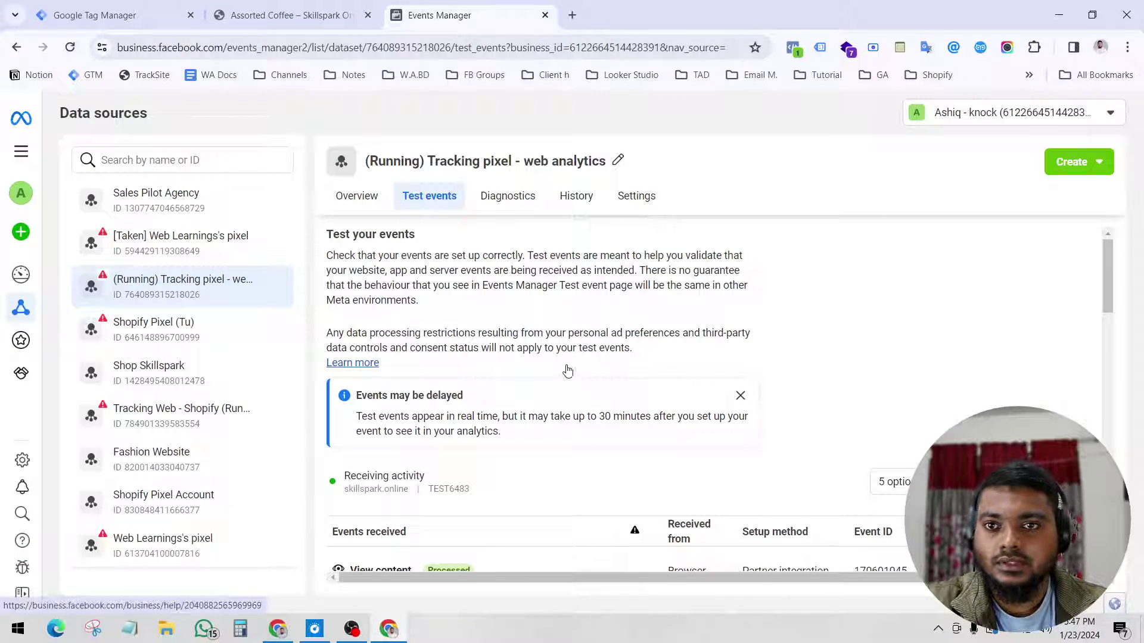
- Switch to Google Tag Manager and start Preview to reach Tag Assistant's Connect dialog
click(114, 15)
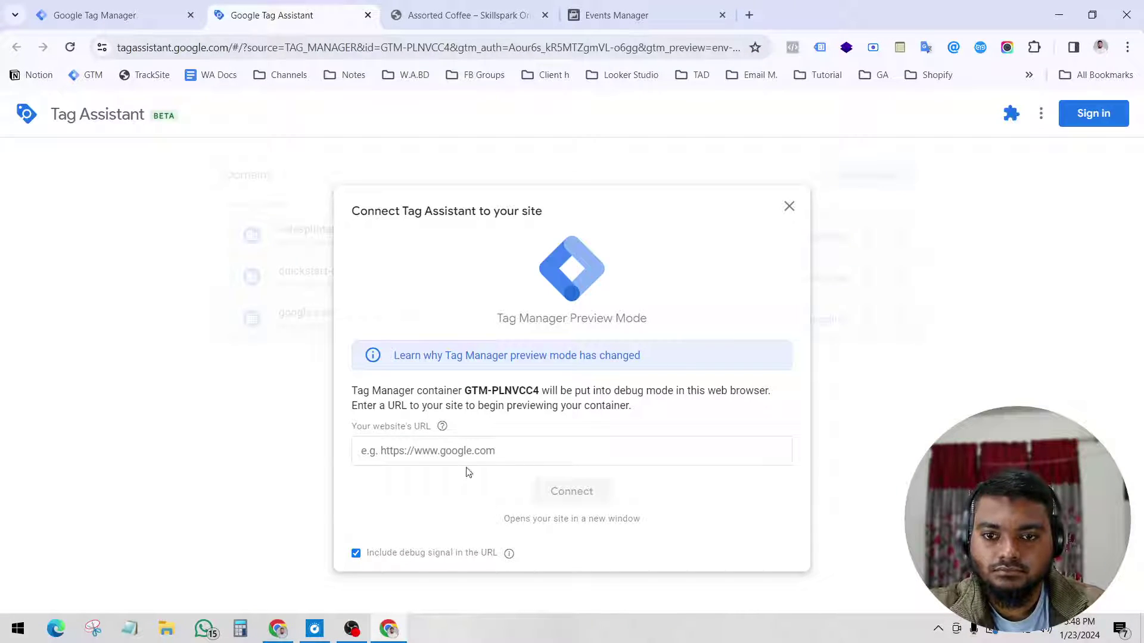
- Copy the skillspark.online base address and connect Tag Assistant preview to it
click(463, 453)
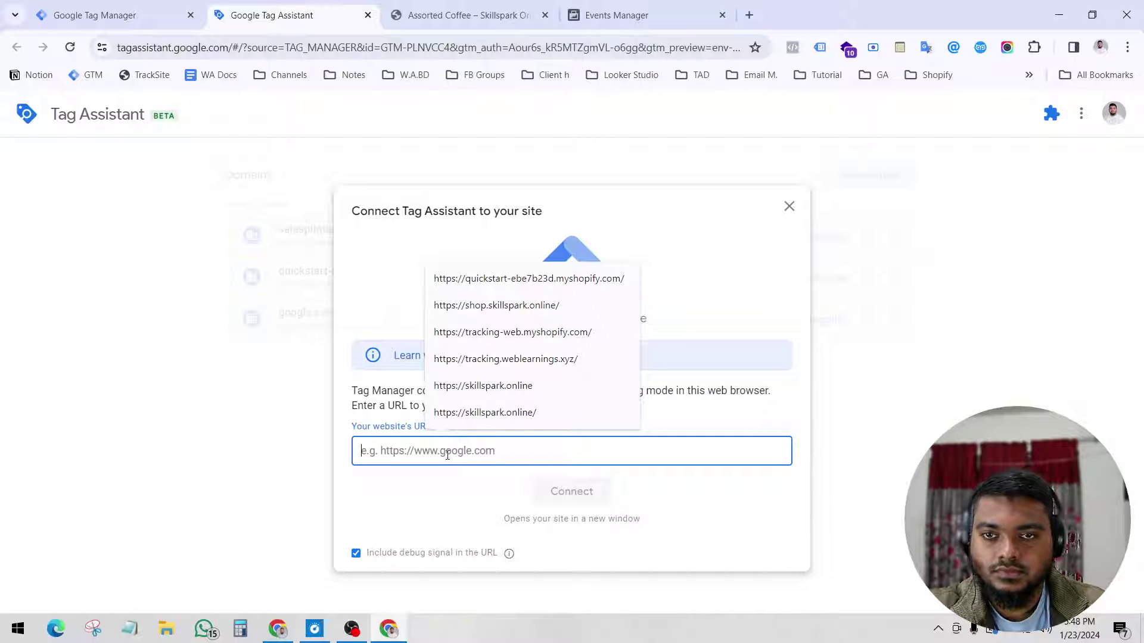
click(442, 18)
click(195, 49)
drag(194, 52, 16, 53)
key(ctrl+c)
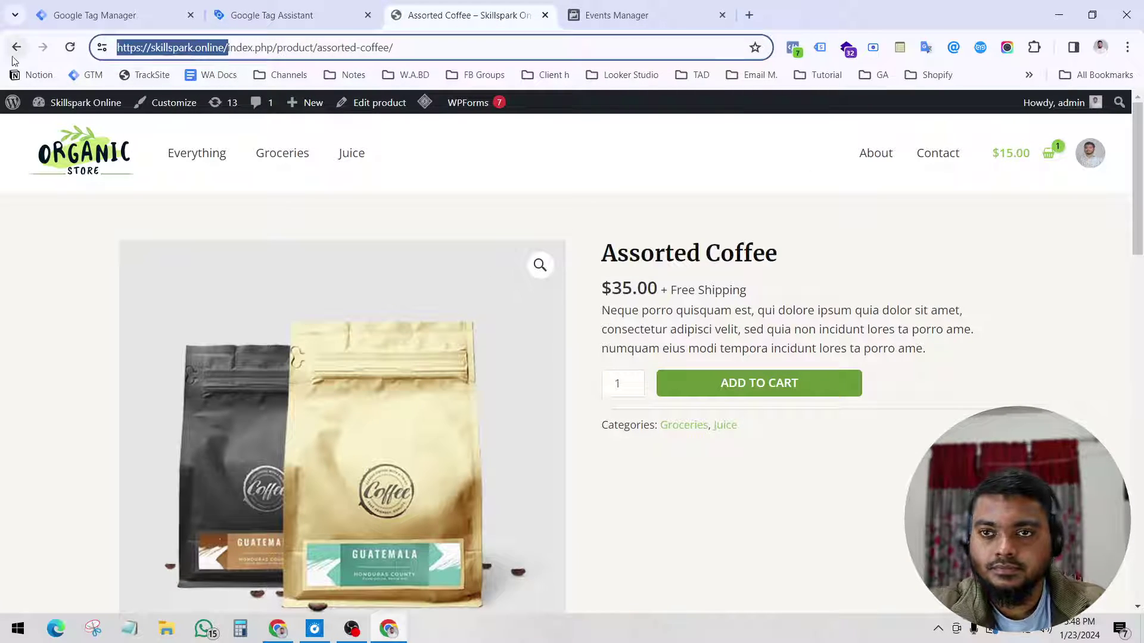
click(274, 15)
key(ctrl+v)
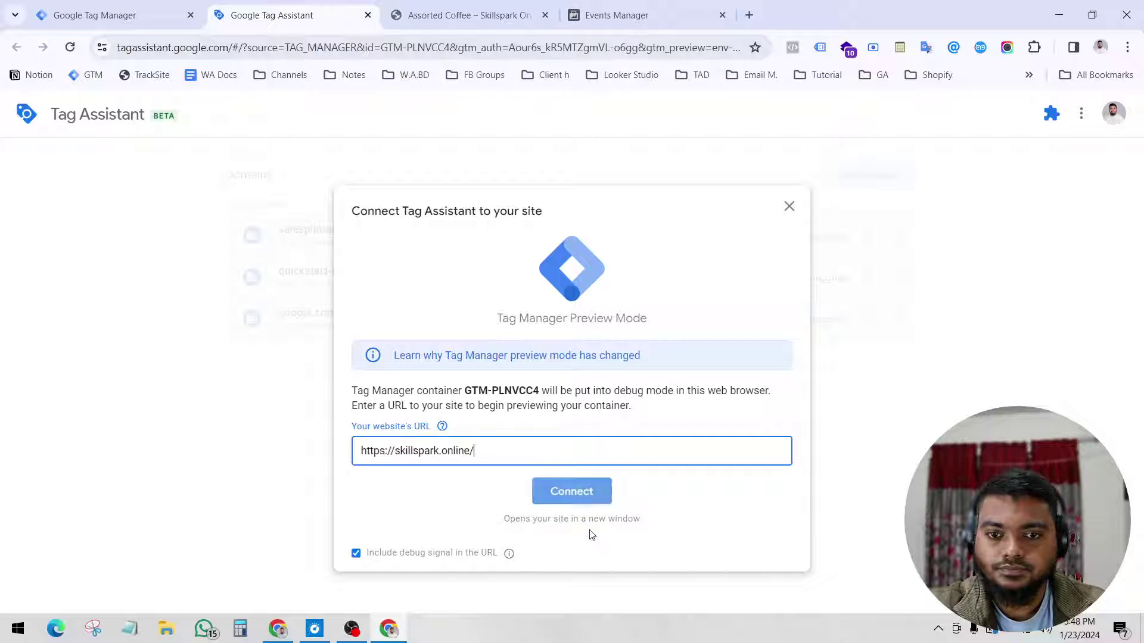
click(572, 492)
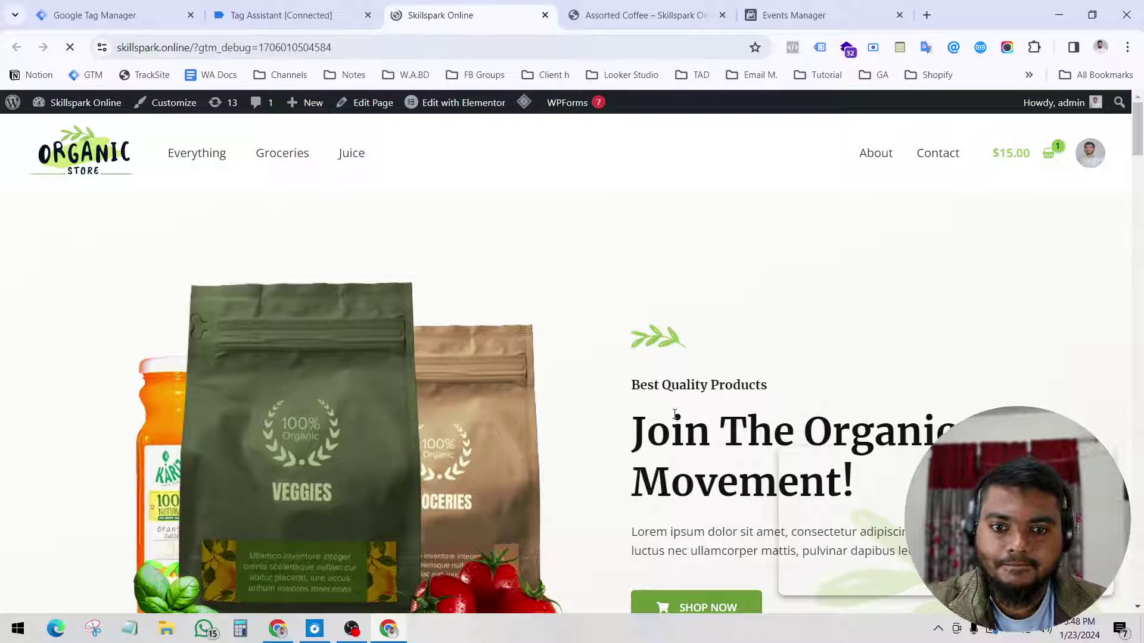
- Continue into the debugged store and open the Hand Sanitizer product page
scroll(675, 421, down, 6)
scroll(672, 421, down, 5)
click(248, 14)
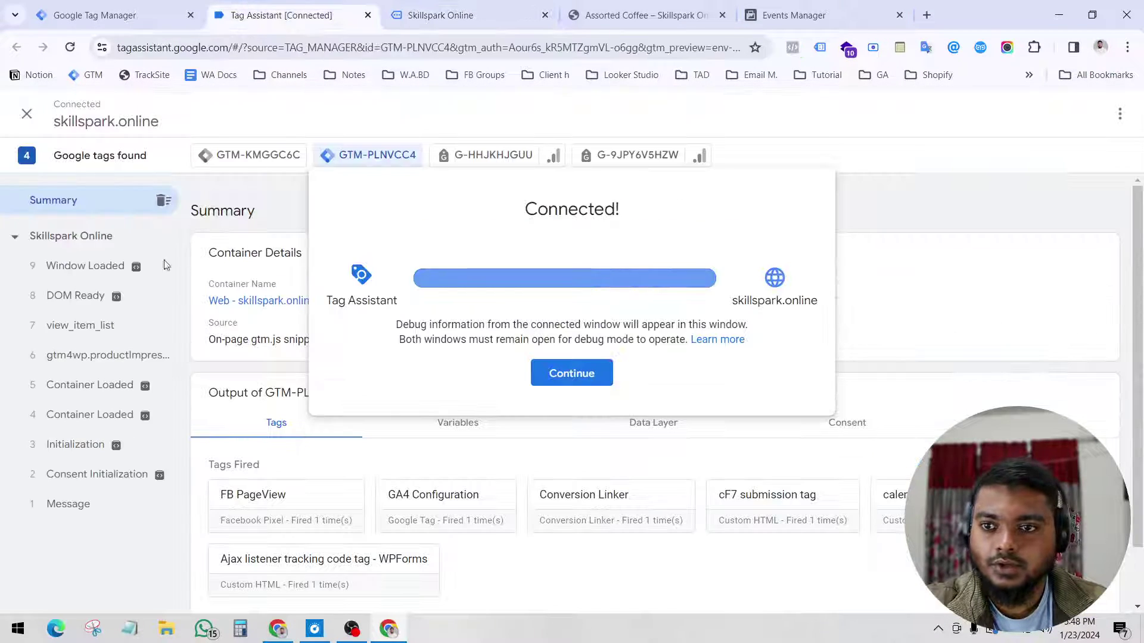
click(571, 373)
scroll(563, 476, down, 8)
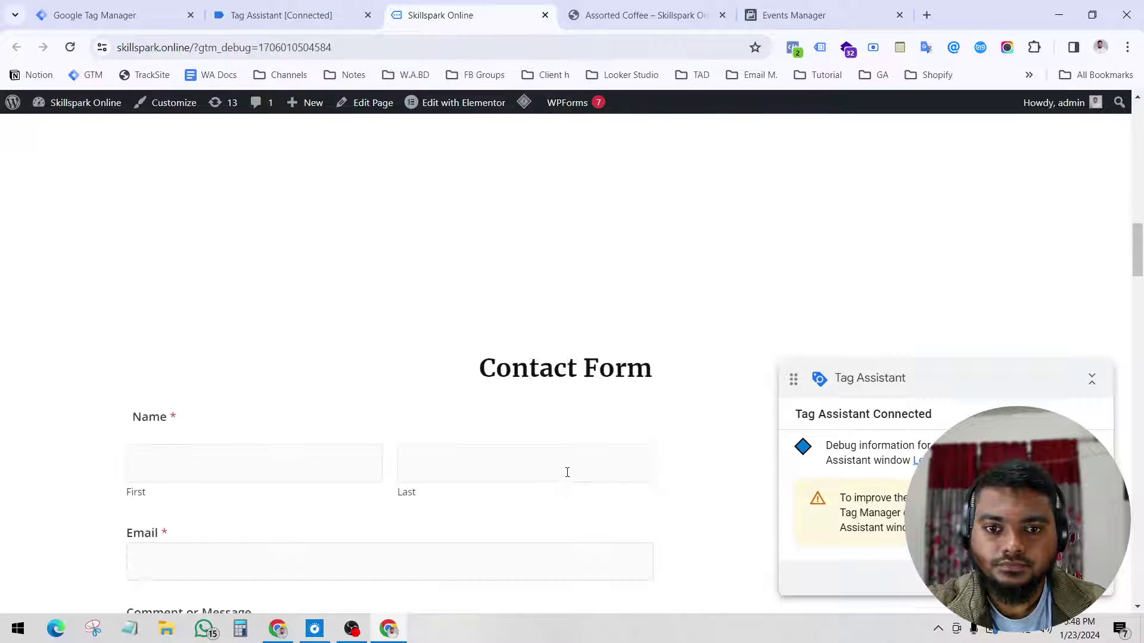
scroll(565, 480, down, 6)
scroll(477, 369, up, 5)
click(473, 364)
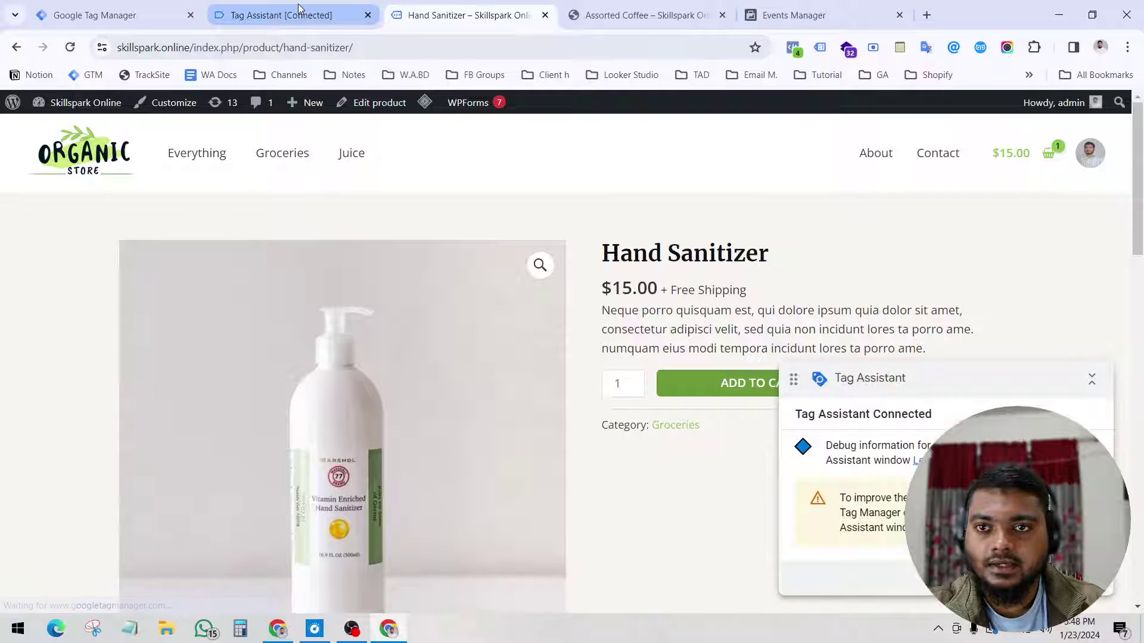
click(280, 15)
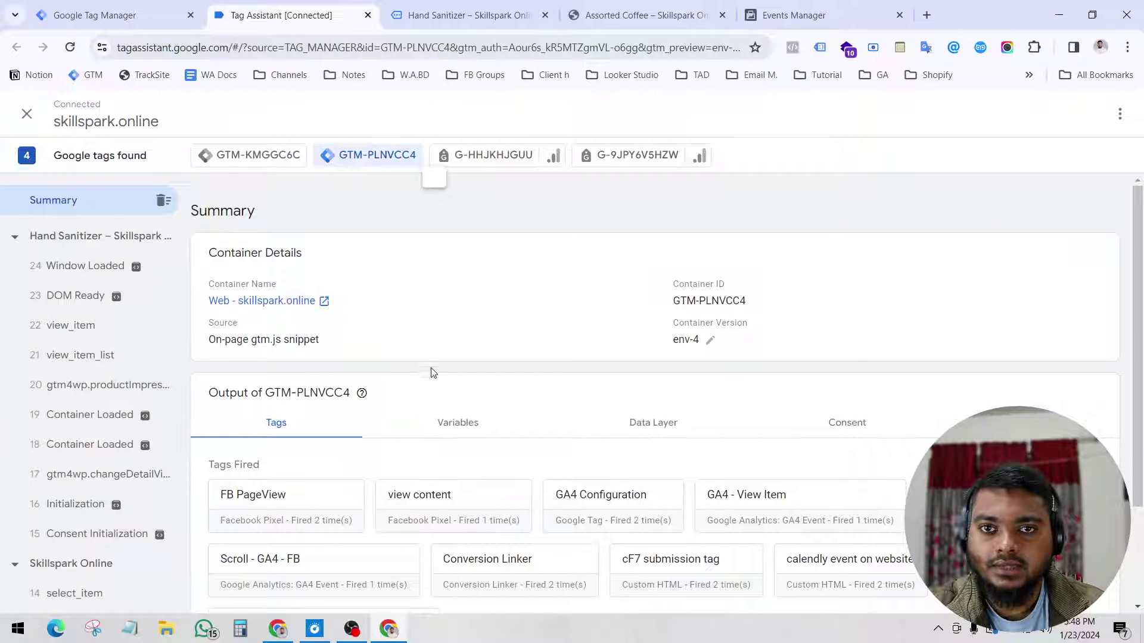
- Scroll the Hand Sanitizer page in the debugged window, then return to Tag Assistant
click(487, 12)
scroll(689, 381, down, 2)
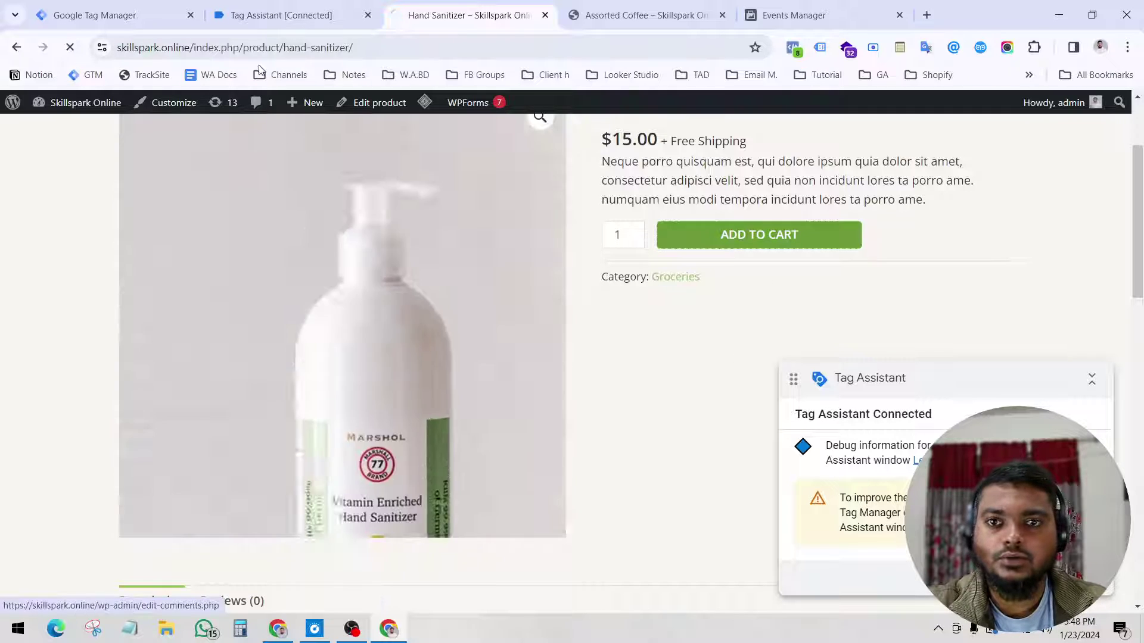
click(266, 15)
- Inspect the add_to_cart event's fired tags and its full dataLayer API call payload
click(102, 326)
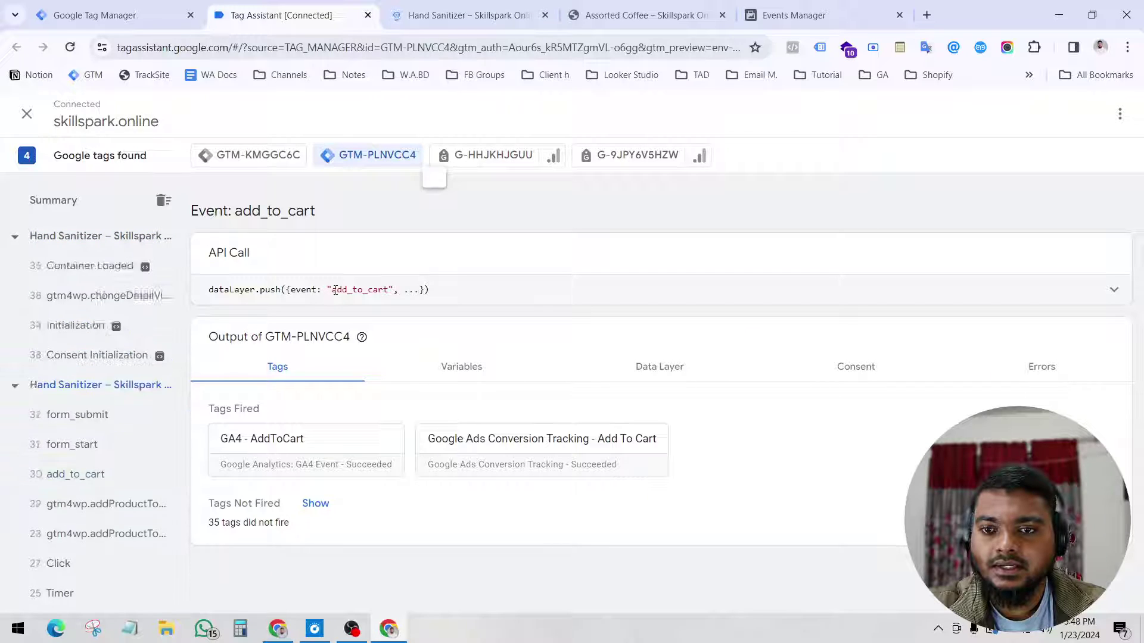
drag(332, 290, 385, 289)
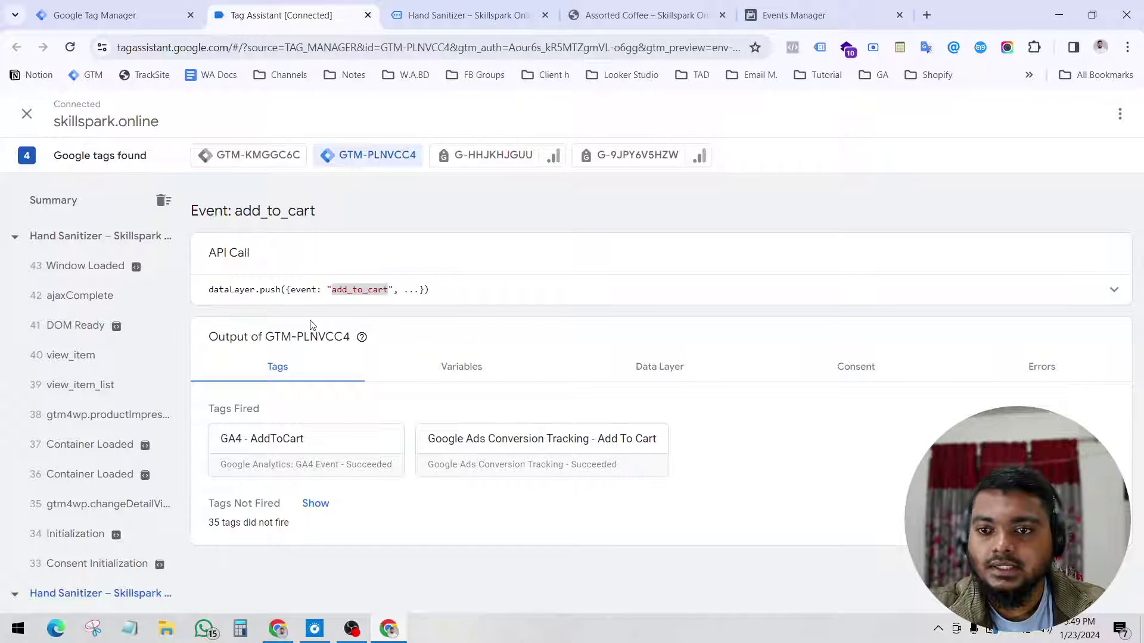
click(1113, 290)
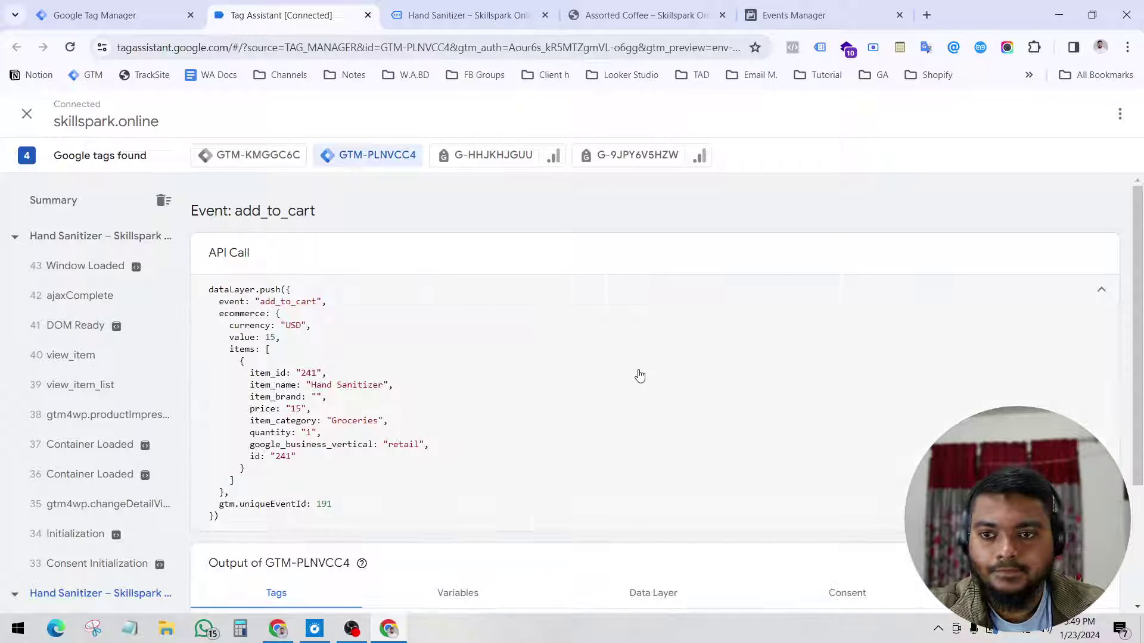
scroll(472, 395, down, 3)
scroll(472, 395, up, 3)
drag(208, 267, 243, 510)
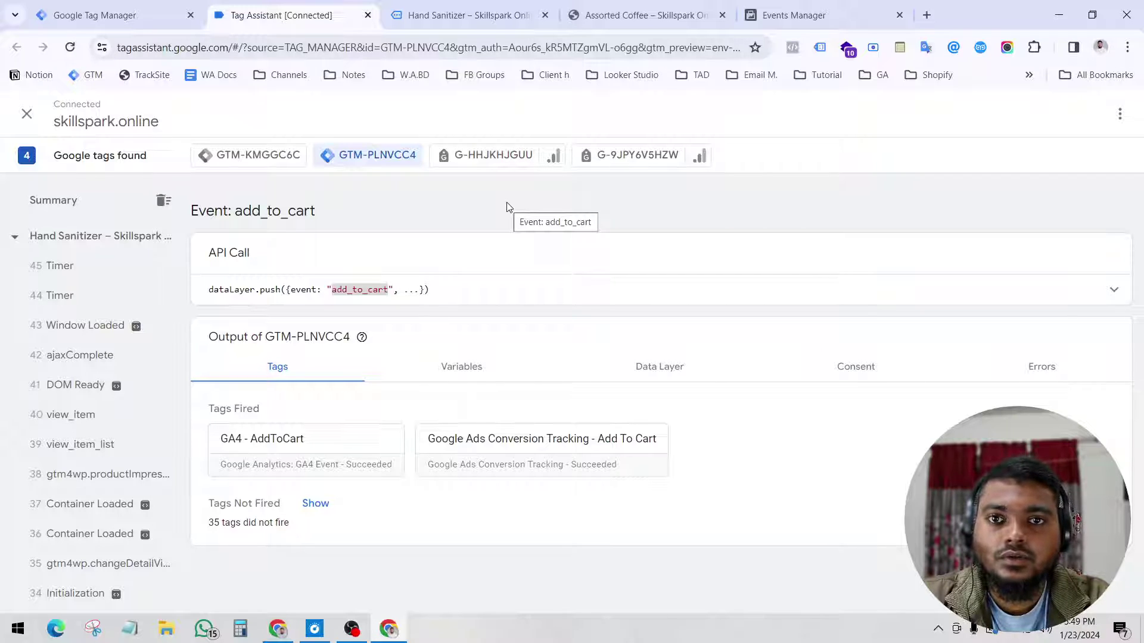
click(98, 15)
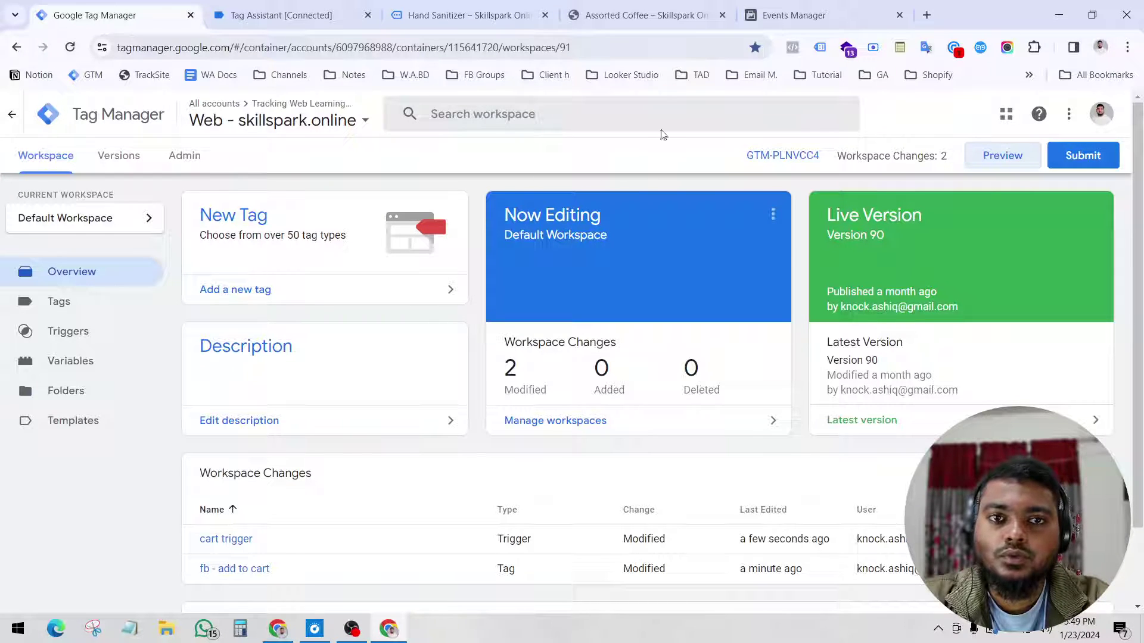
- Open Tag Manager's Triggers list showing the cart trigger Custom Event used by 3 tags
click(670, 6)
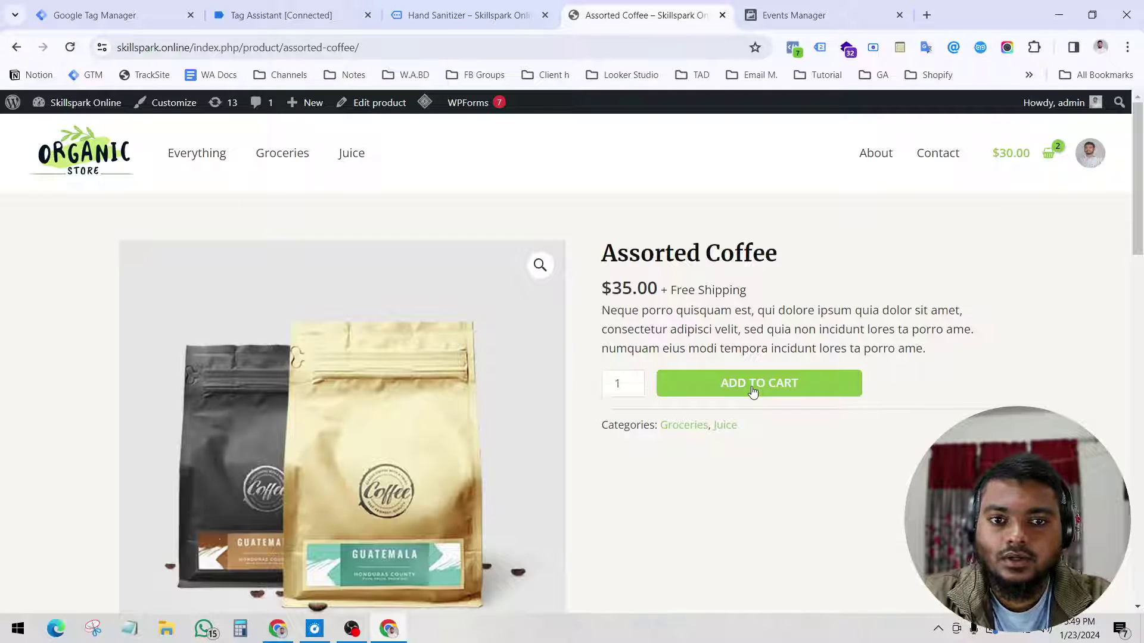
click(96, 14)
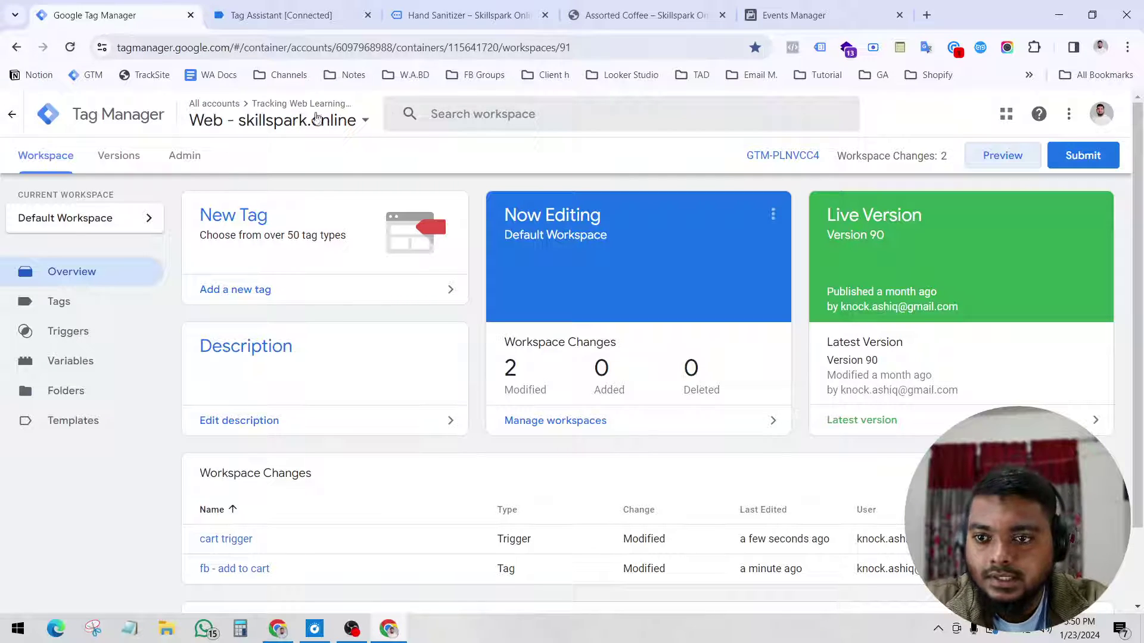
click(57, 343)
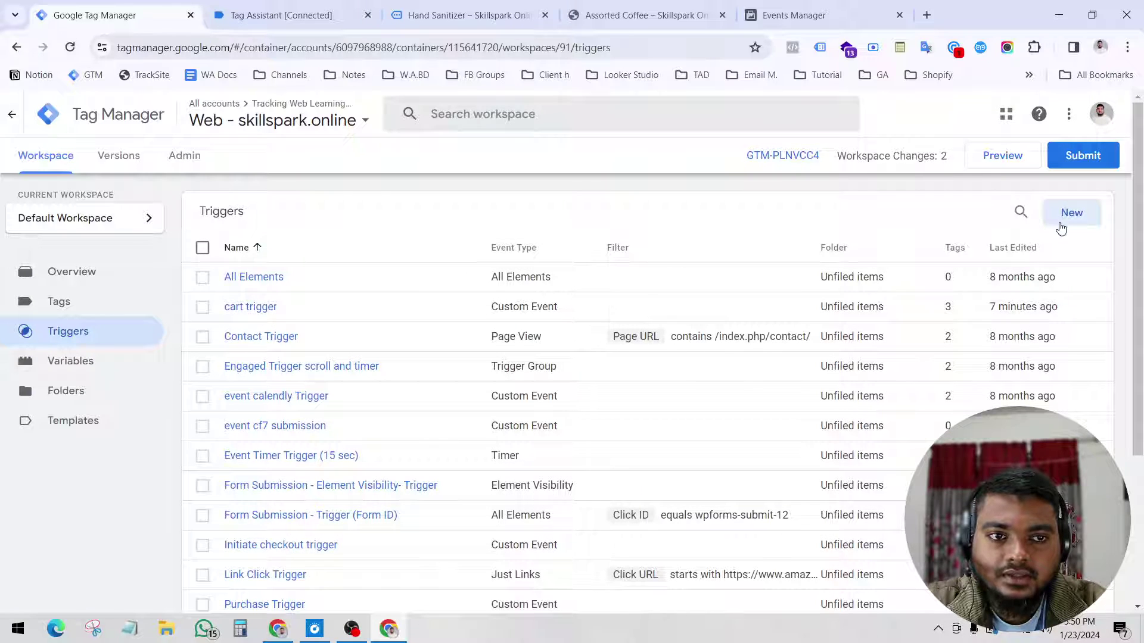
- Start a new trigger and bring up the list of trigger types
click(1061, 228)
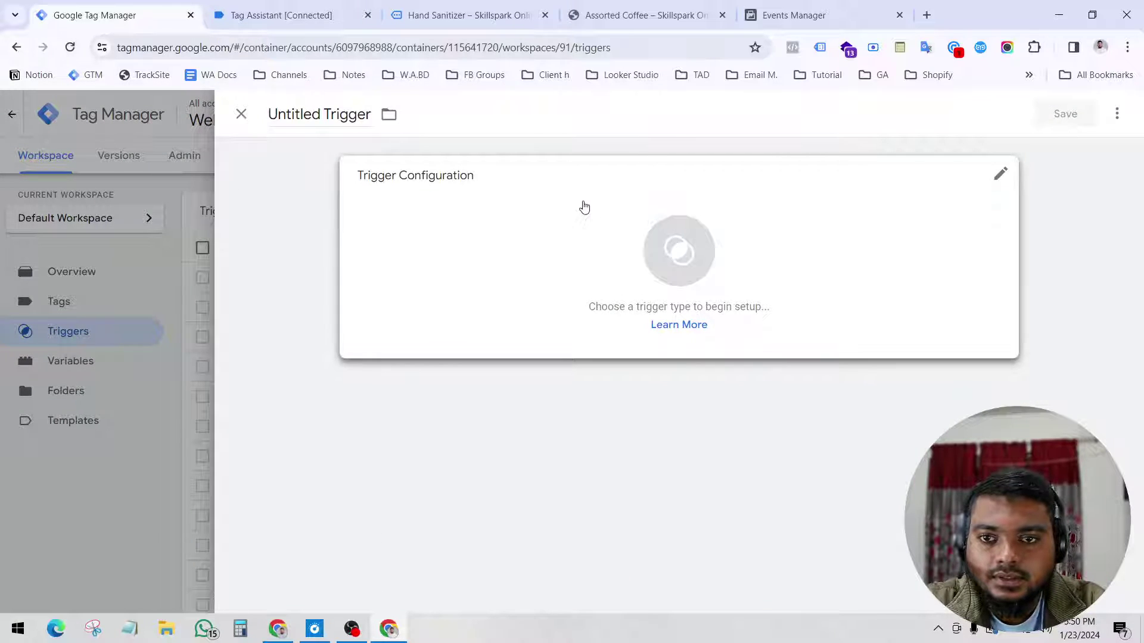
click(583, 207)
scroll(870, 453, down, 3)
scroll(864, 462, down, 2)
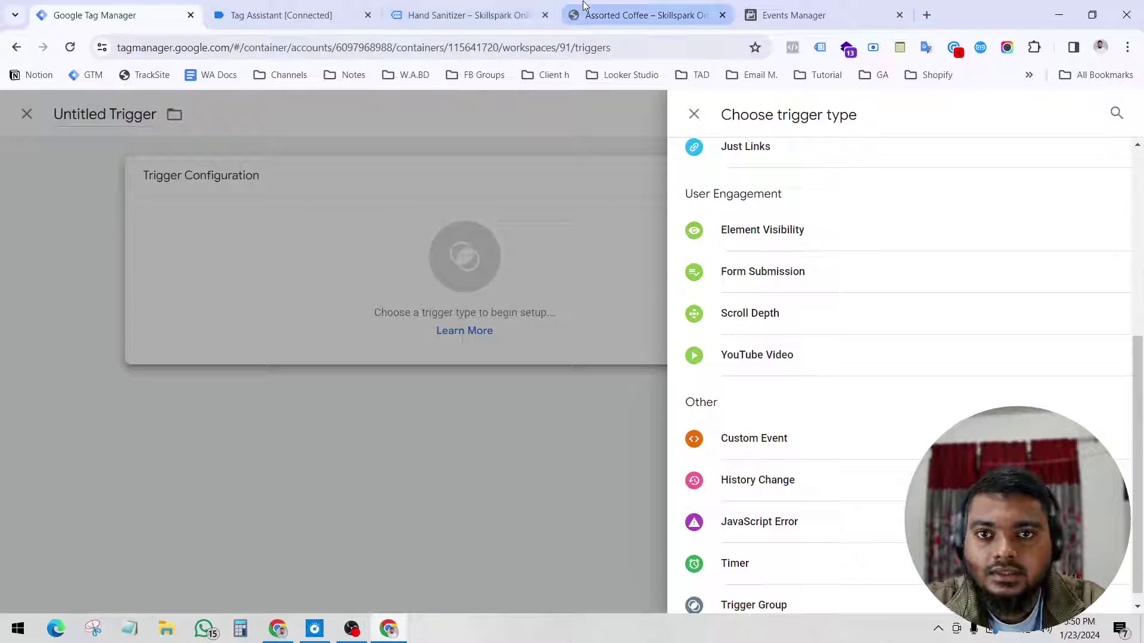
- Copy the add_to_cart event name from Tag Assistant's Data Layer tab
click(307, 8)
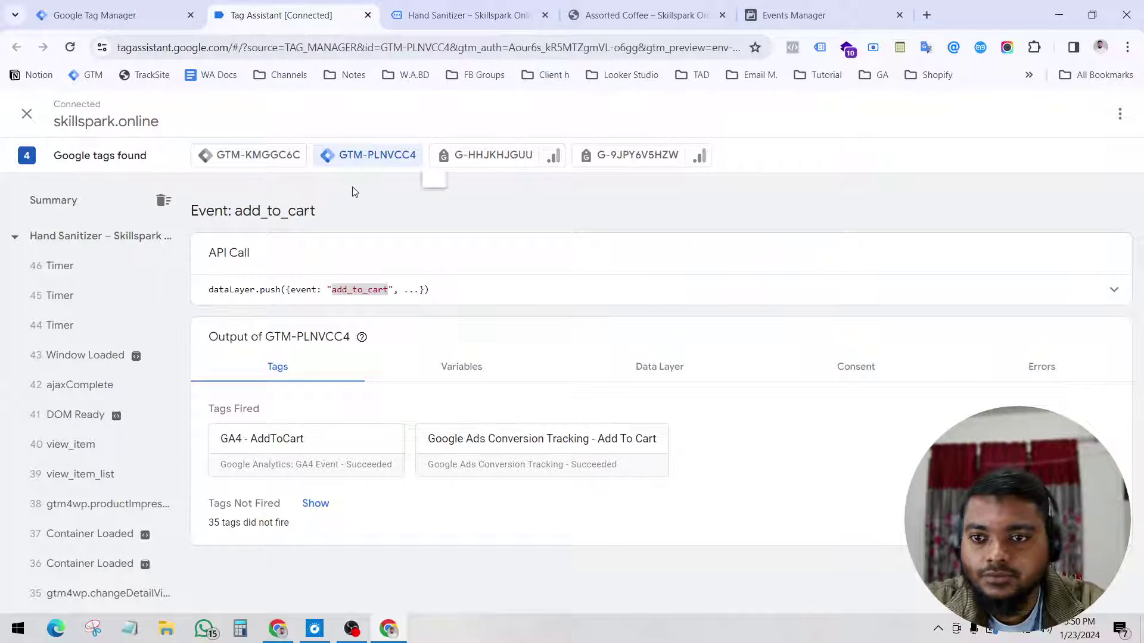
click(641, 375)
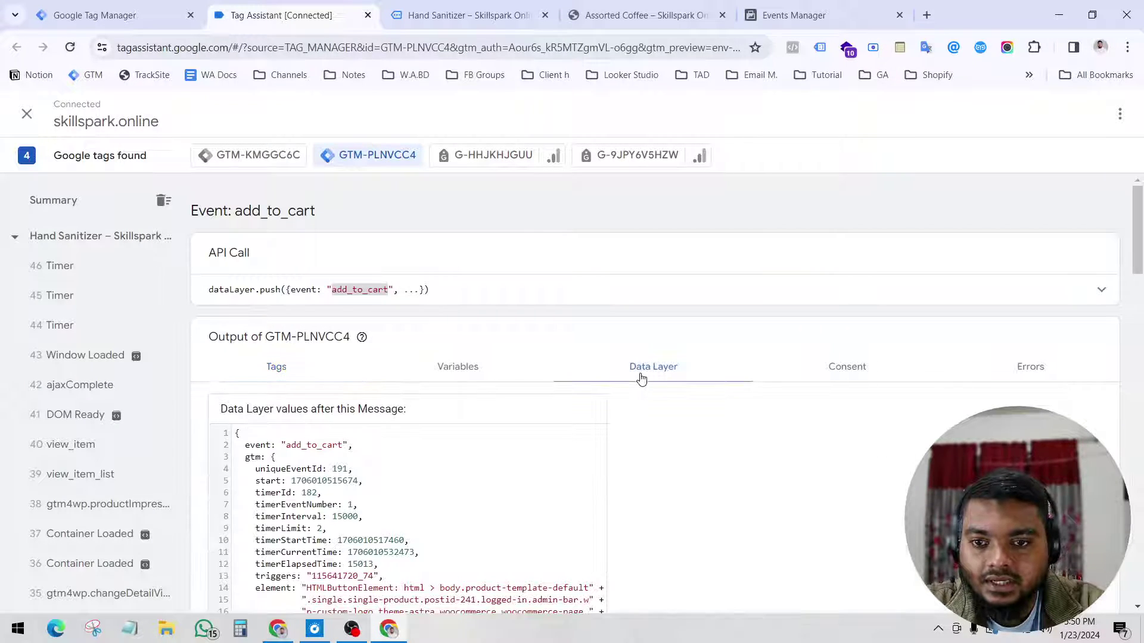
drag(287, 445, 344, 451)
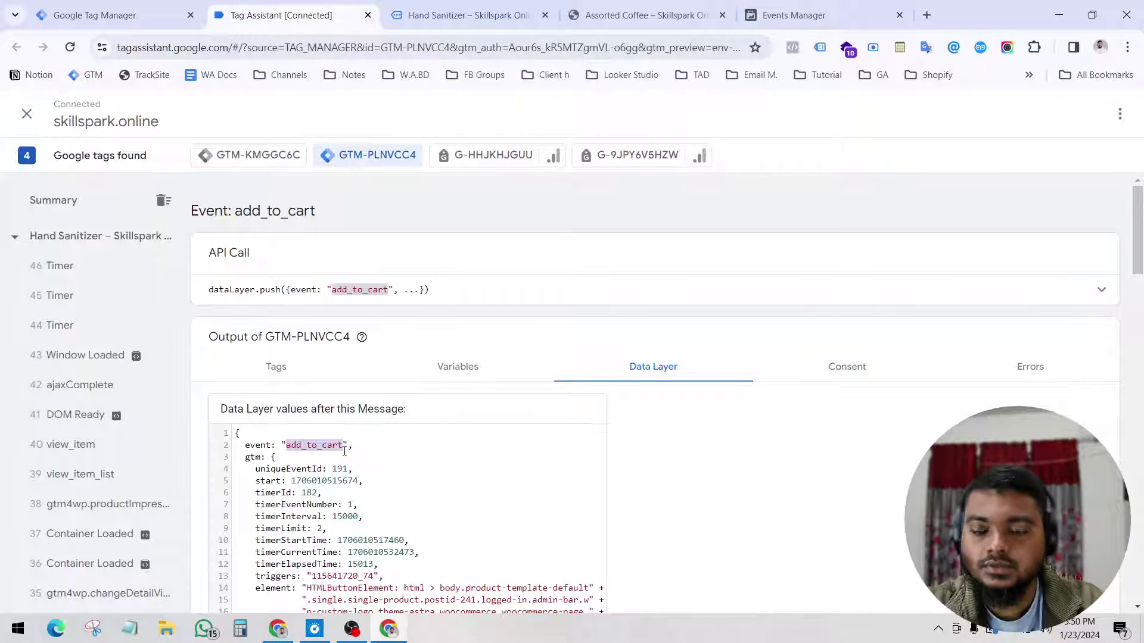
right_click(330, 449)
click(370, 240)
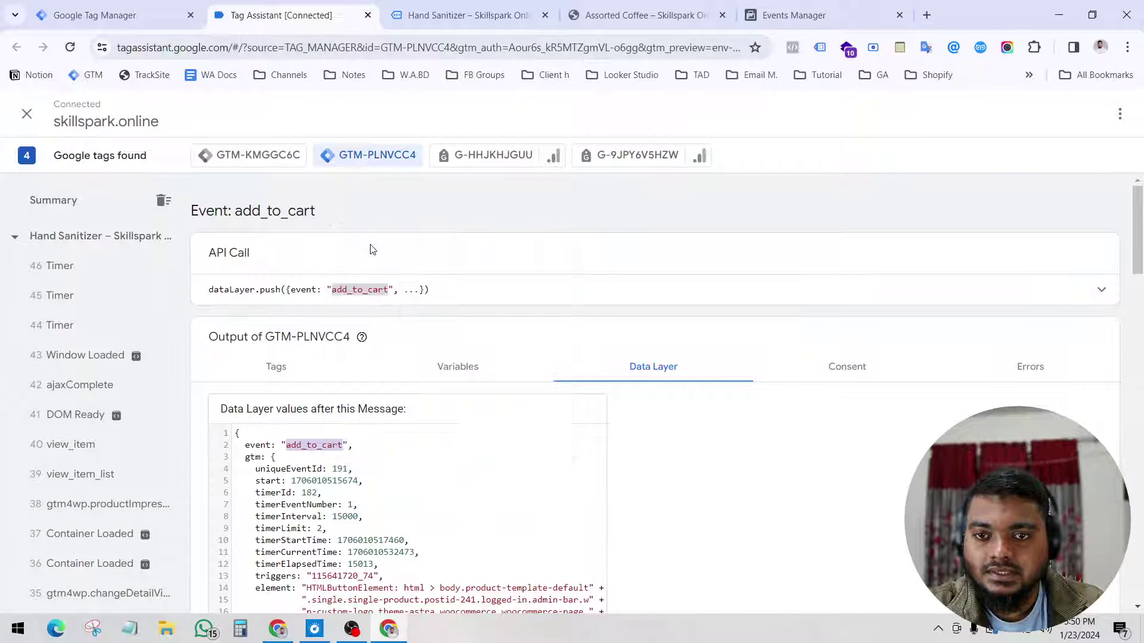
- Set the new trigger's type to Custom Event
click(98, 15)
scroll(867, 472, down, 1)
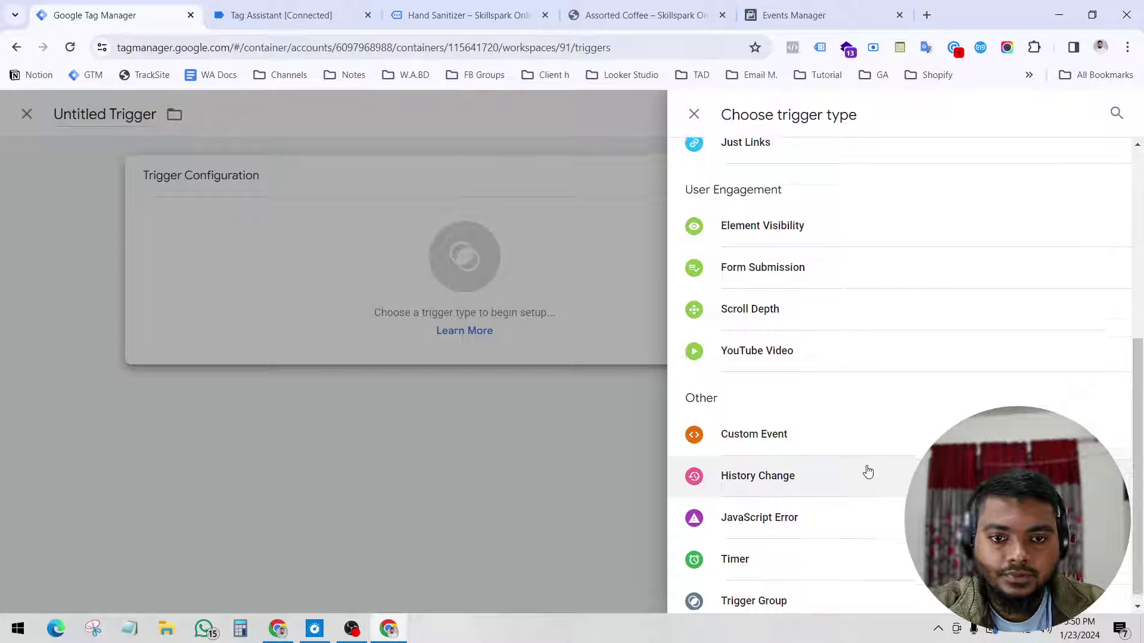
scroll(848, 439, up, 5)
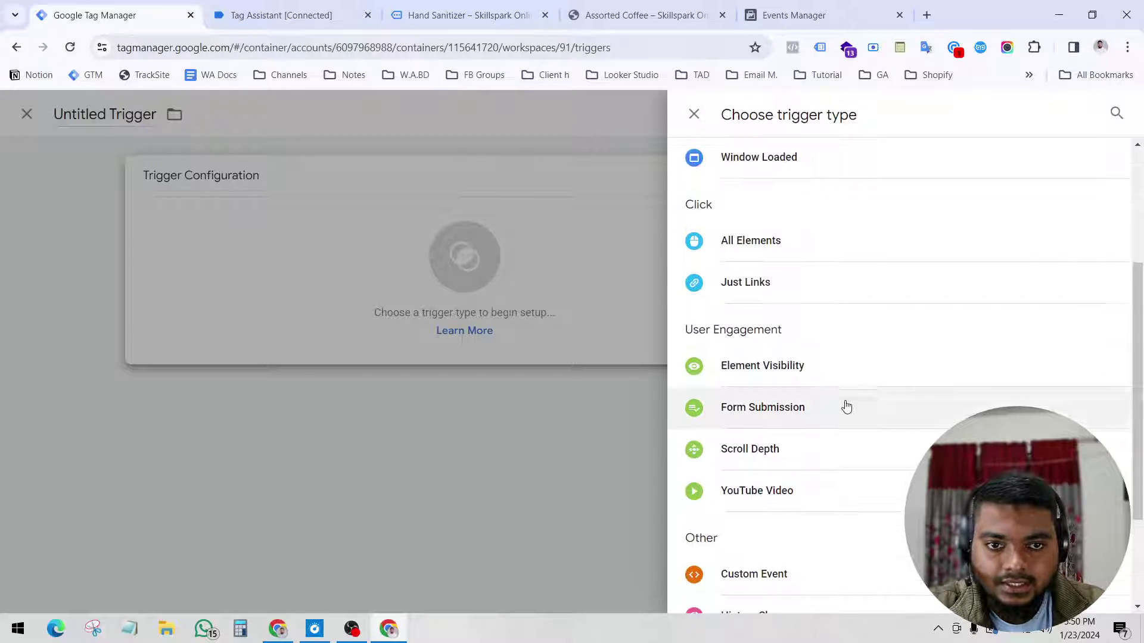
scroll(848, 411, up, 1)
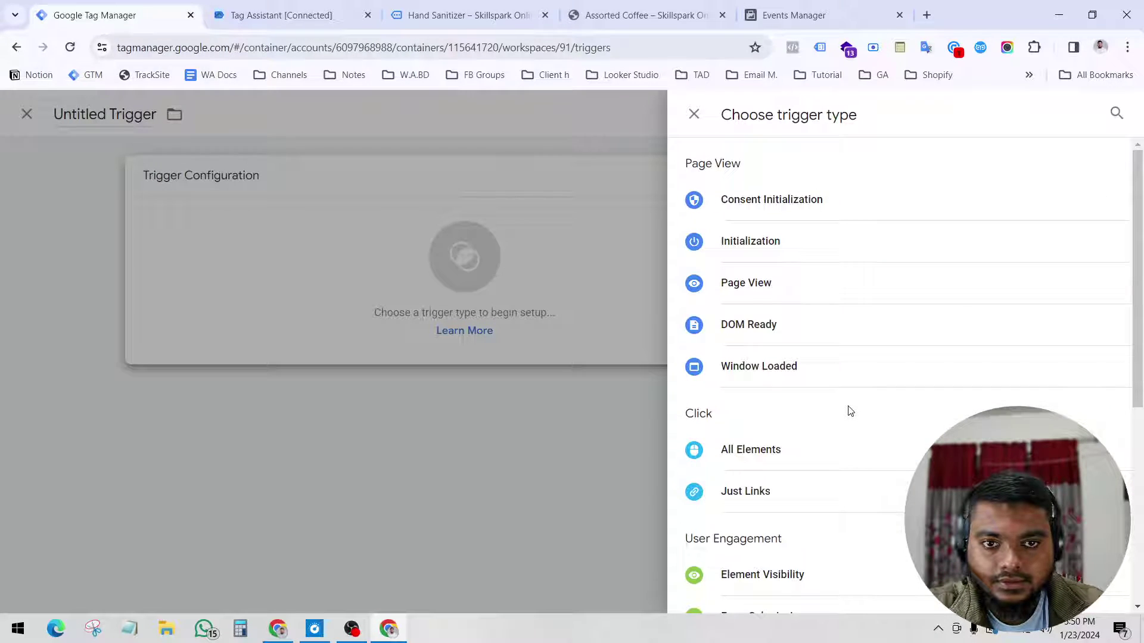
scroll(848, 411, down, 5)
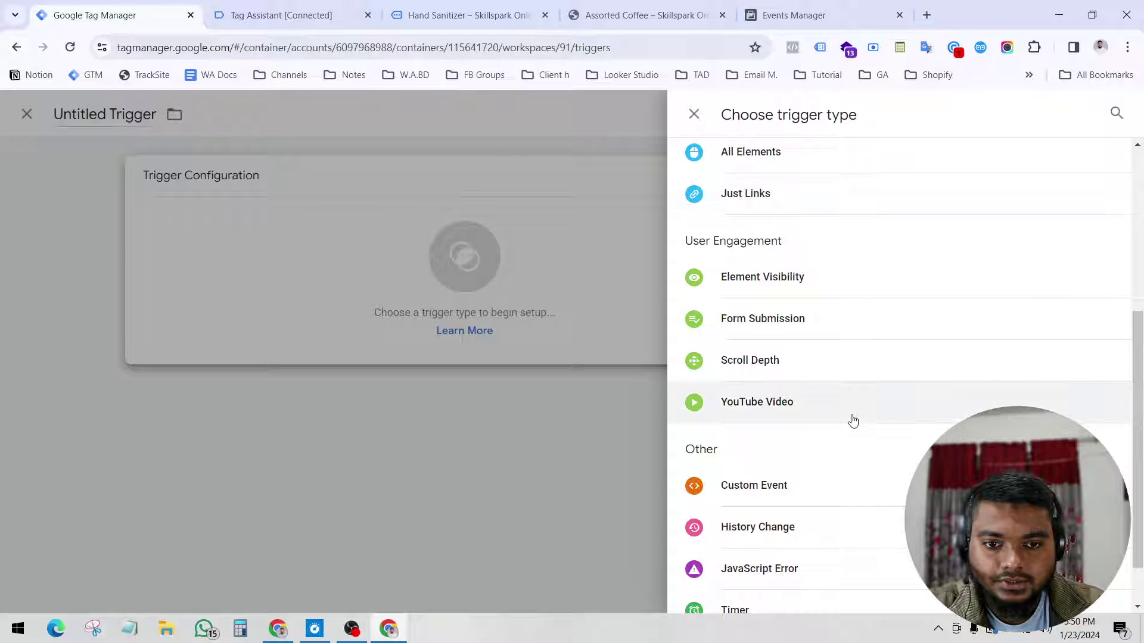
click(742, 501)
- Paste add_to_cart as the Custom Event trigger's Event name
click(473, 327)
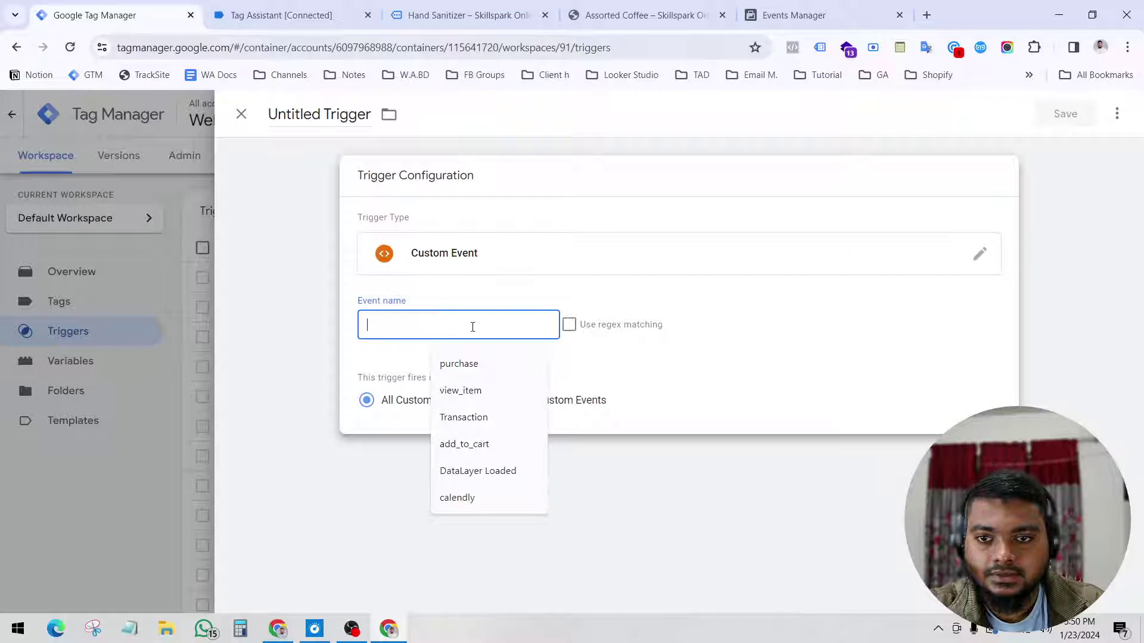
click(286, 15)
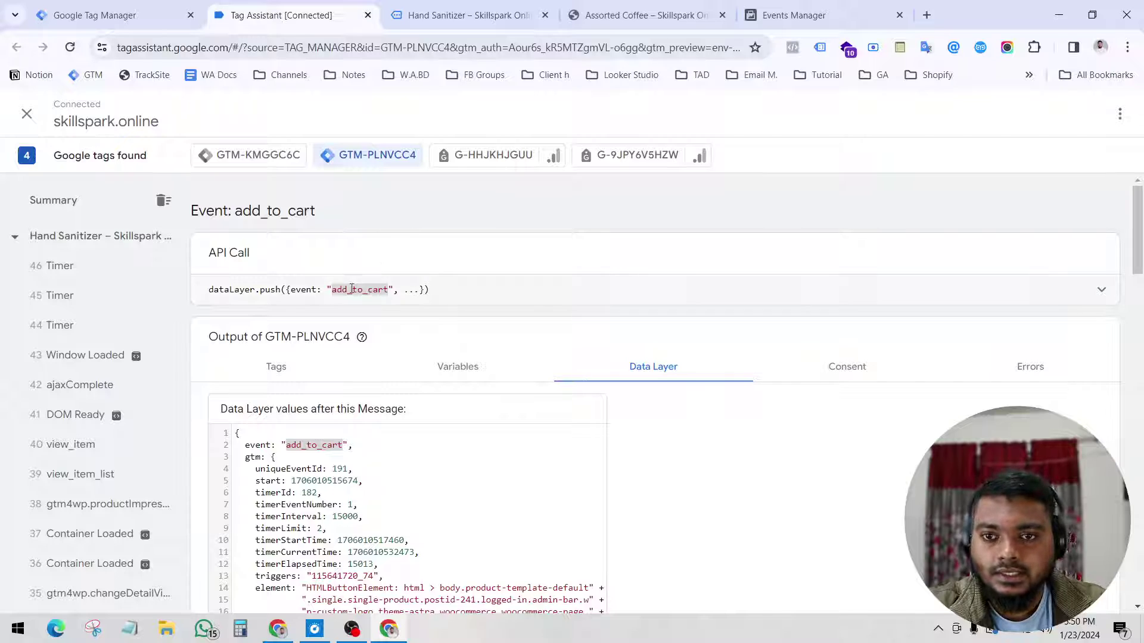
click(154, 18)
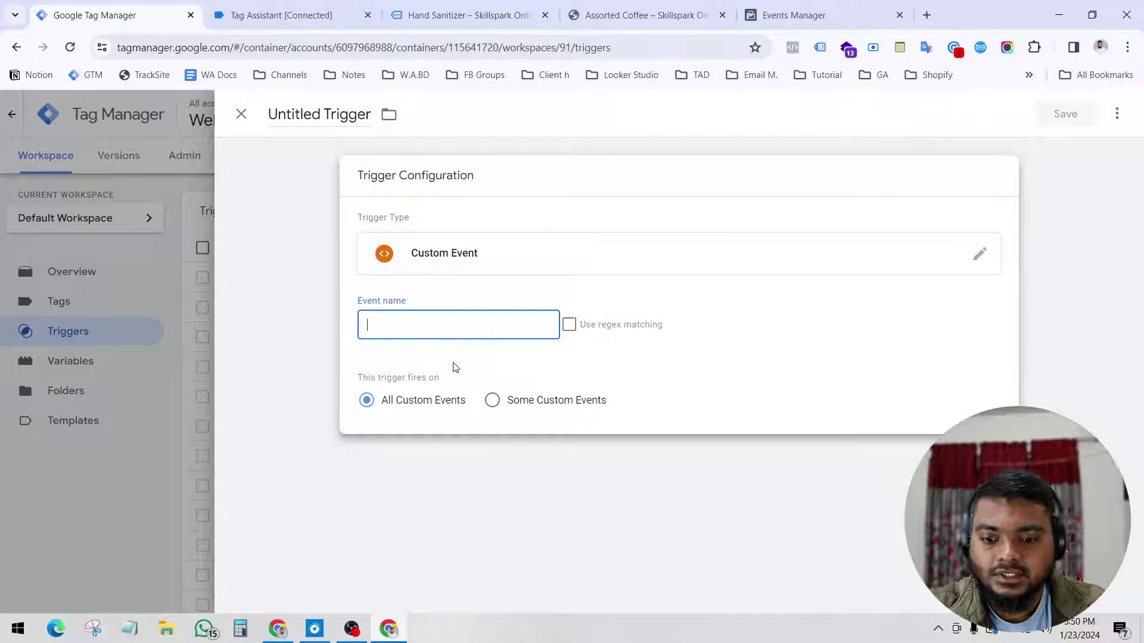
key(ctrl+v)
click(309, 338)
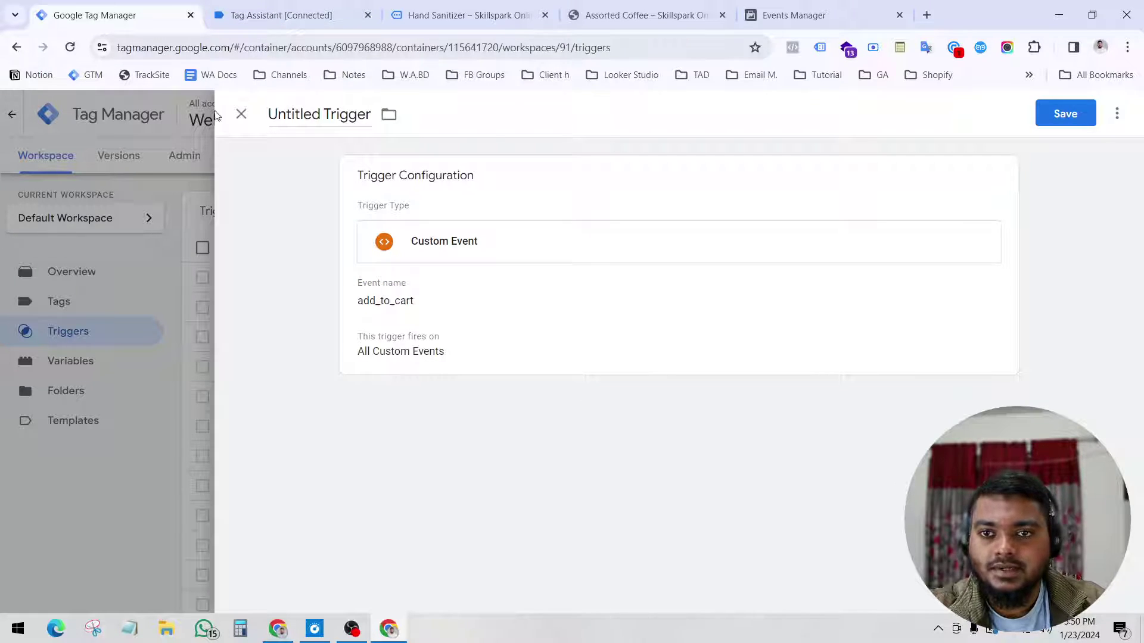
- Recheck the add_to_cart event in Tag Assistant, then save the trigger to reach the naming prompt
click(262, 16)
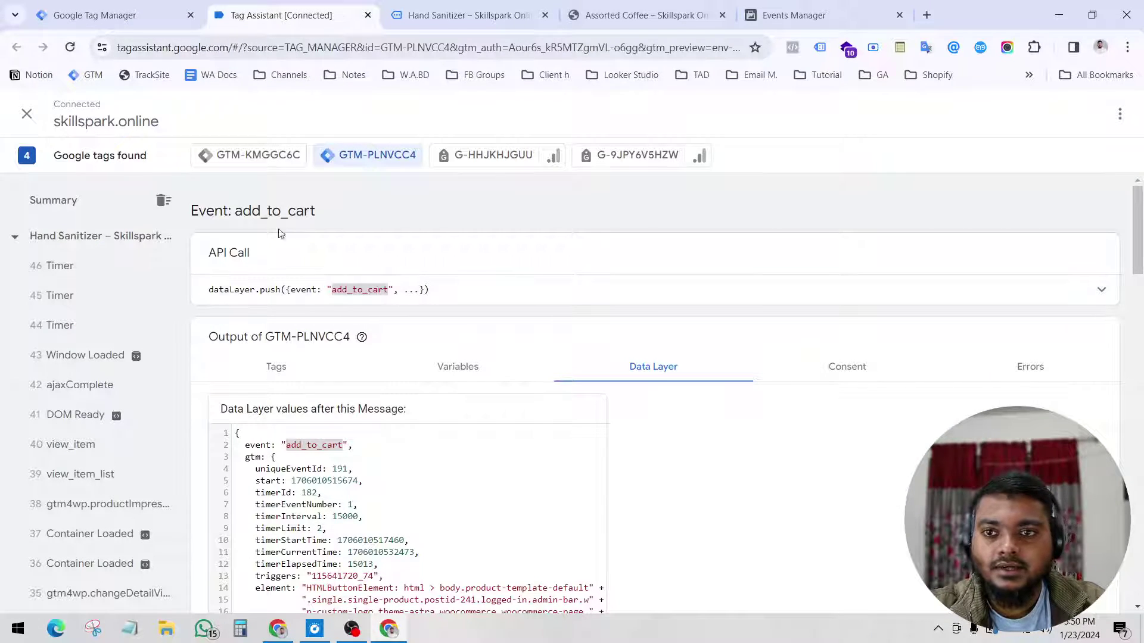
click(107, 15)
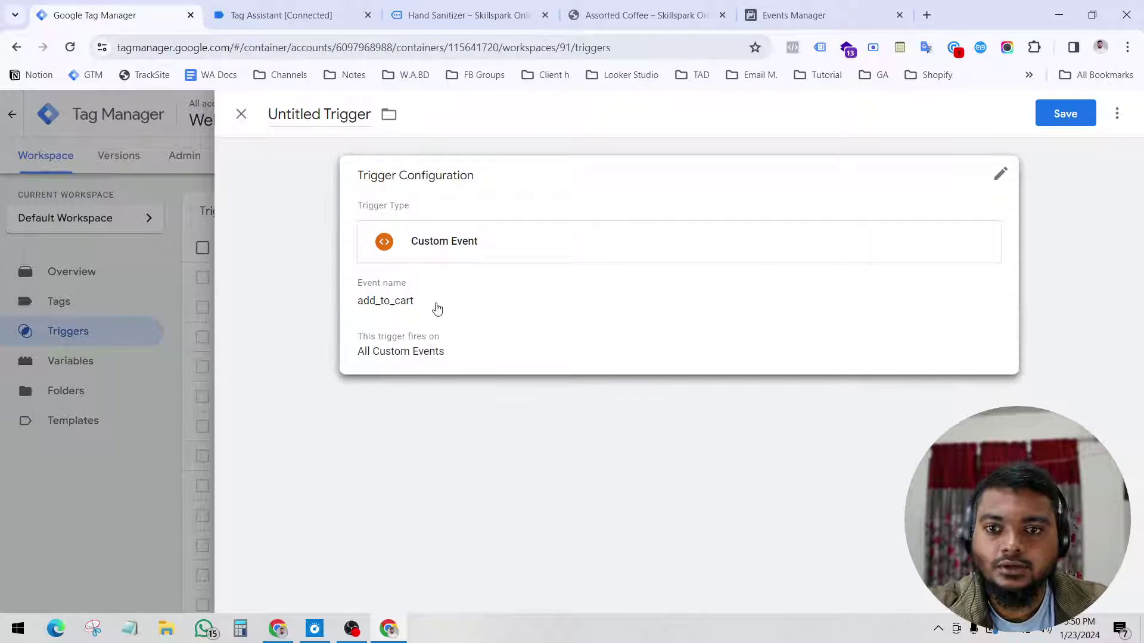
key(ctrl+Tab)
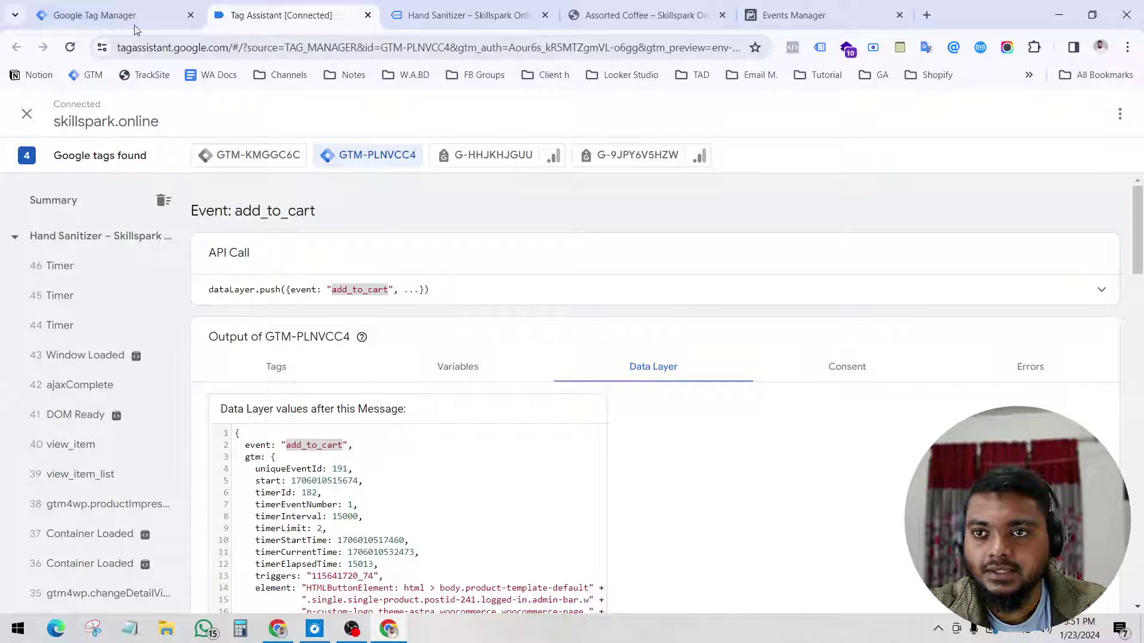
key(ctrl+shift+Tab)
click(1070, 122)
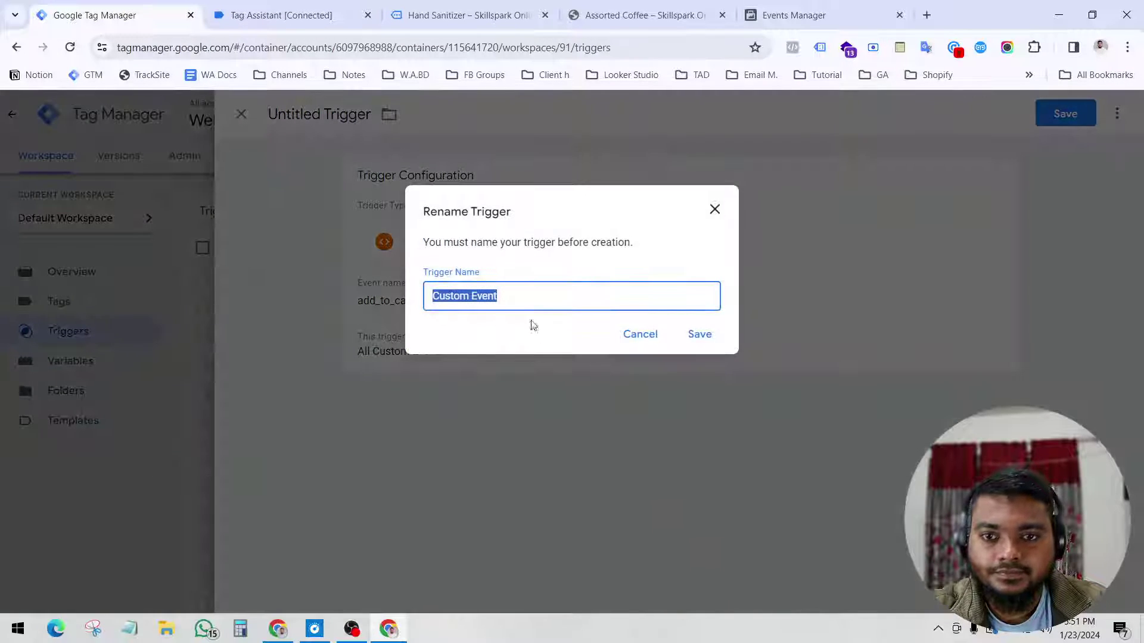
- Name the trigger 'Add to cart event for FB' and save it
text(Add)
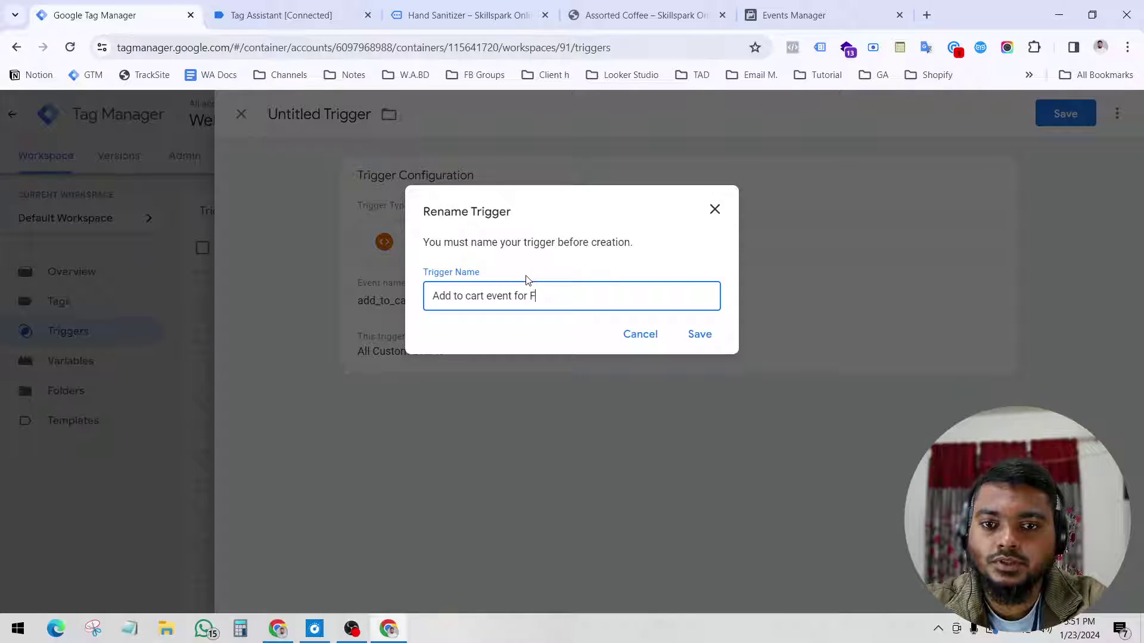
text(to cart event for FB)
click(698, 335)
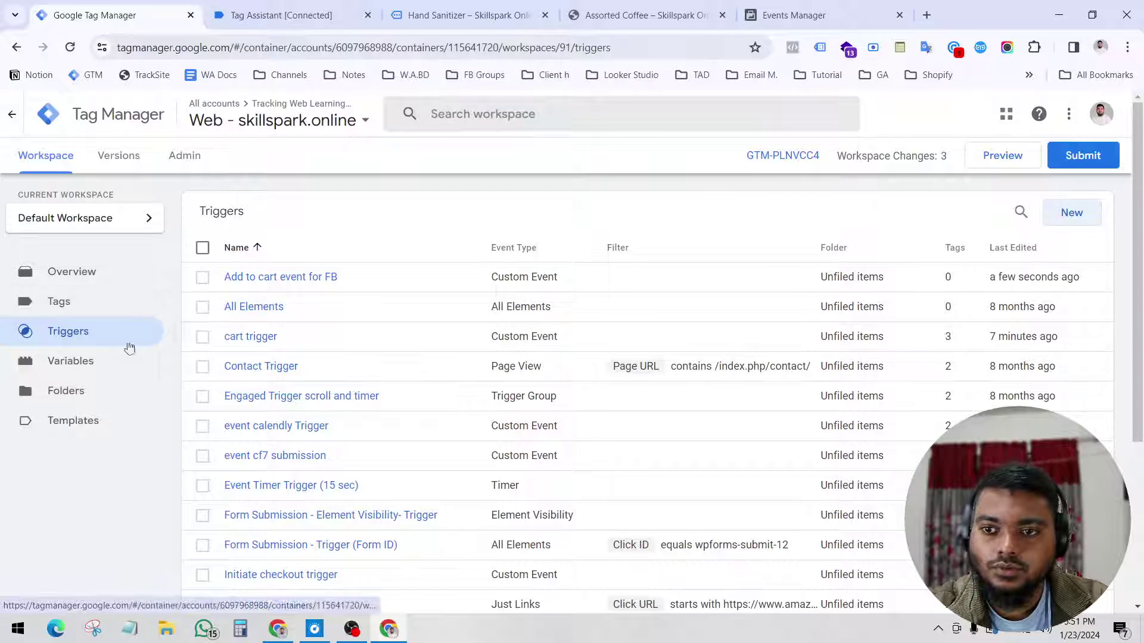
click(70, 304)
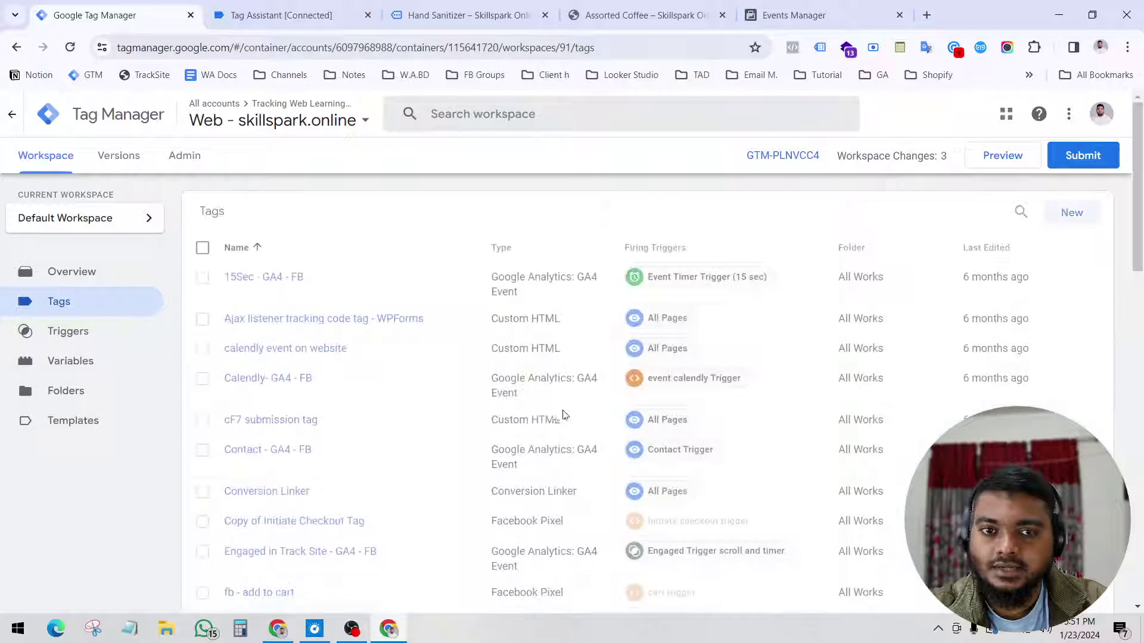
- Start a new tag of type Facebook Pixel, then browse the Community Template Gallery for tag types
click(1072, 215)
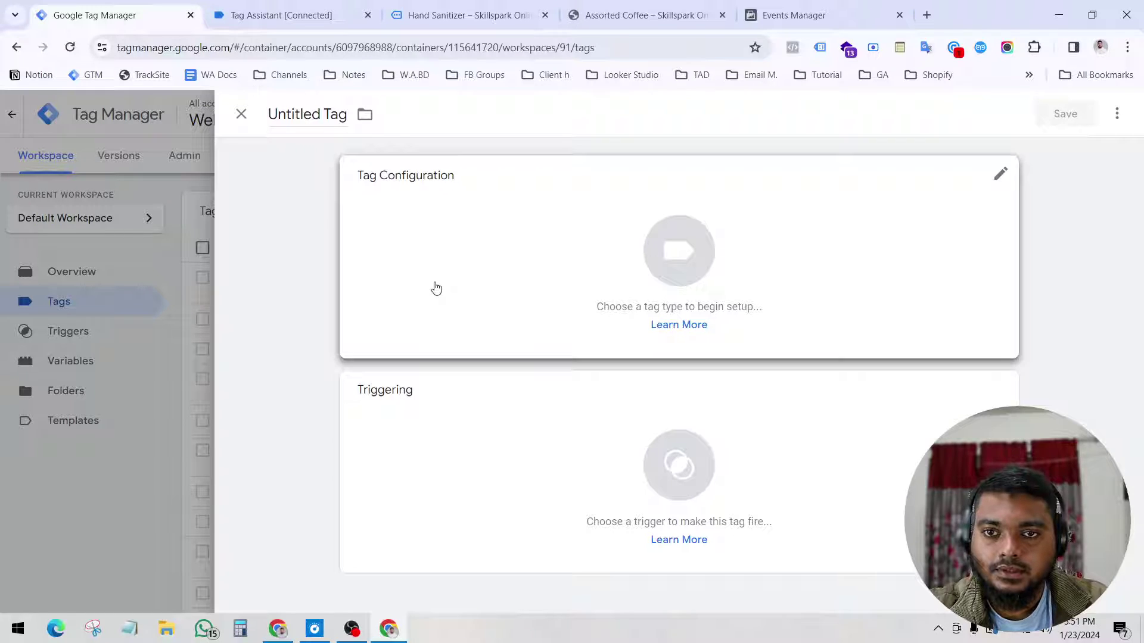
click(436, 288)
scroll(828, 484, down, 9)
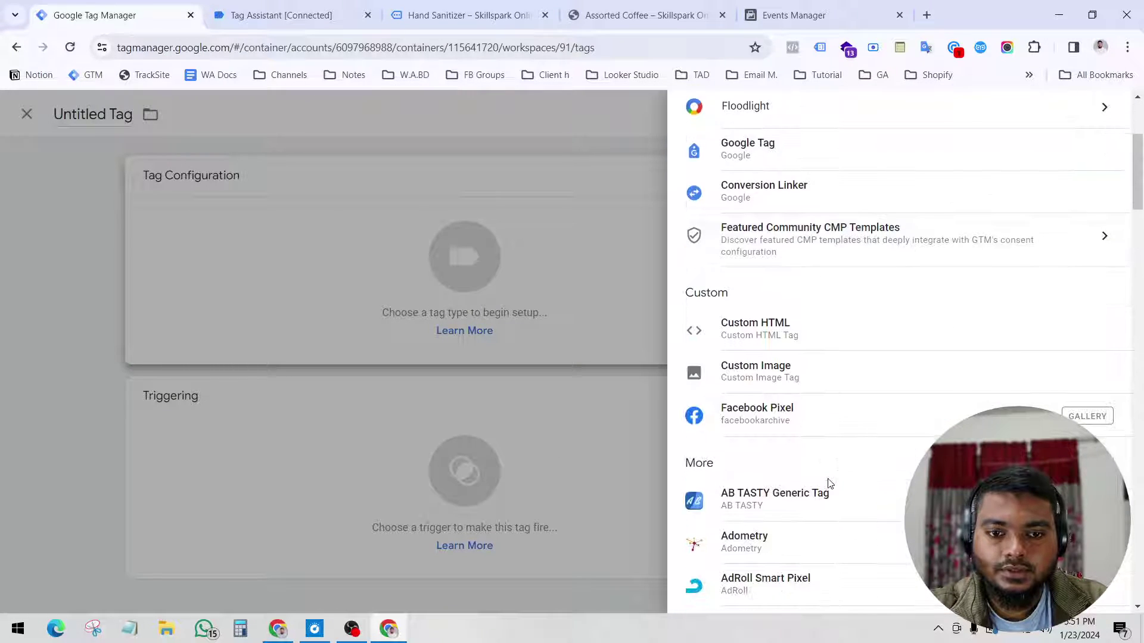
scroll(828, 483, up, 7)
scroll(854, 474, down, 3)
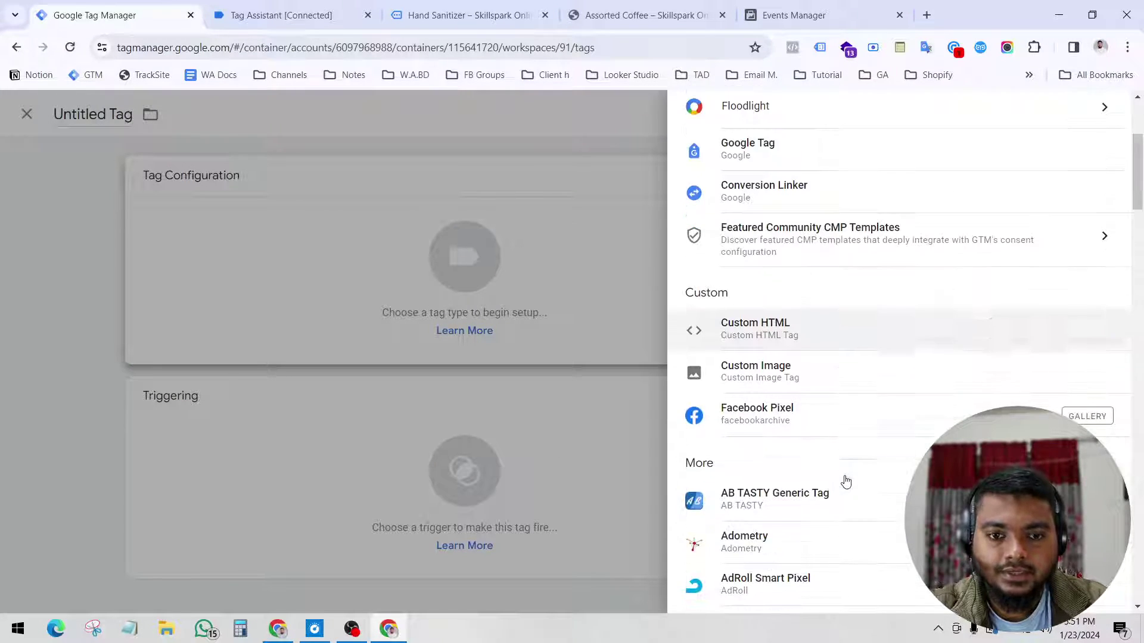
click(774, 421)
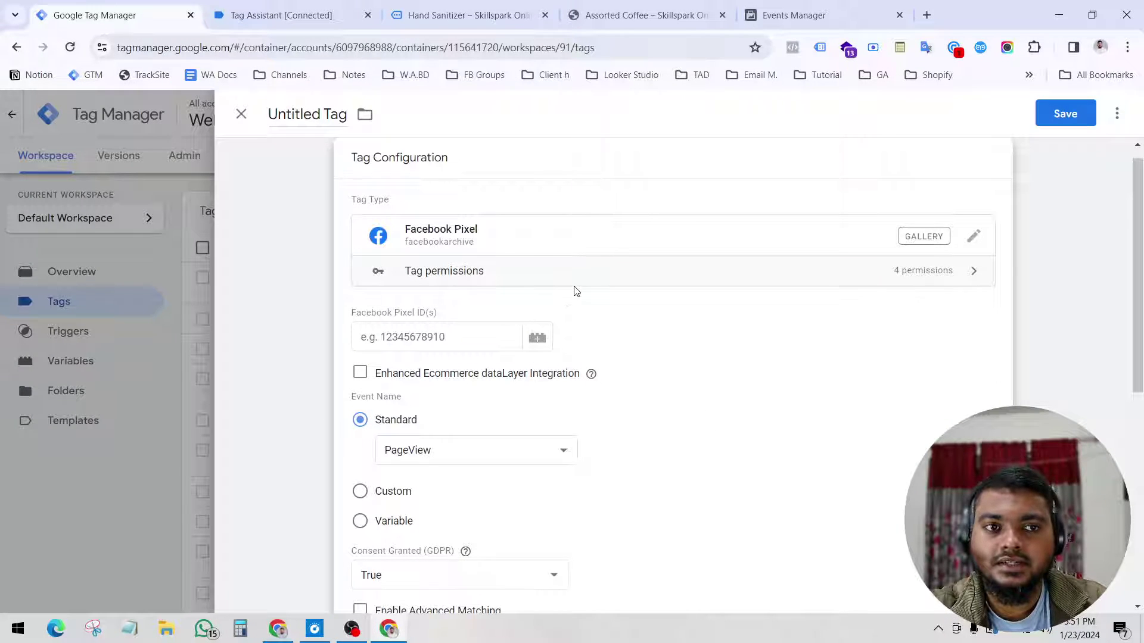
click(859, 243)
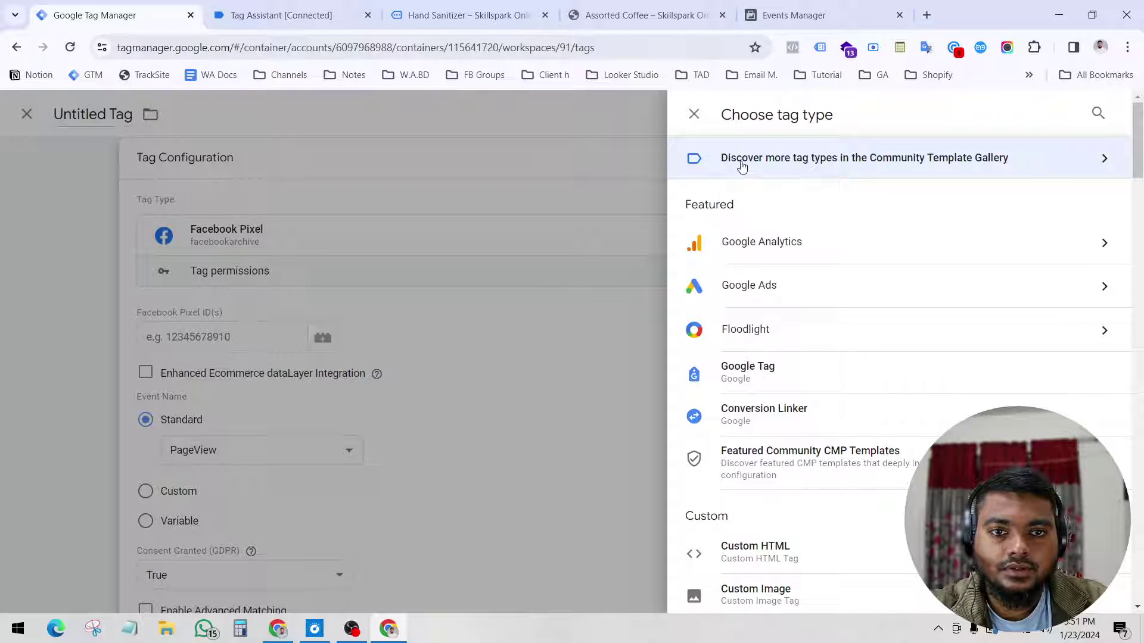
click(779, 165)
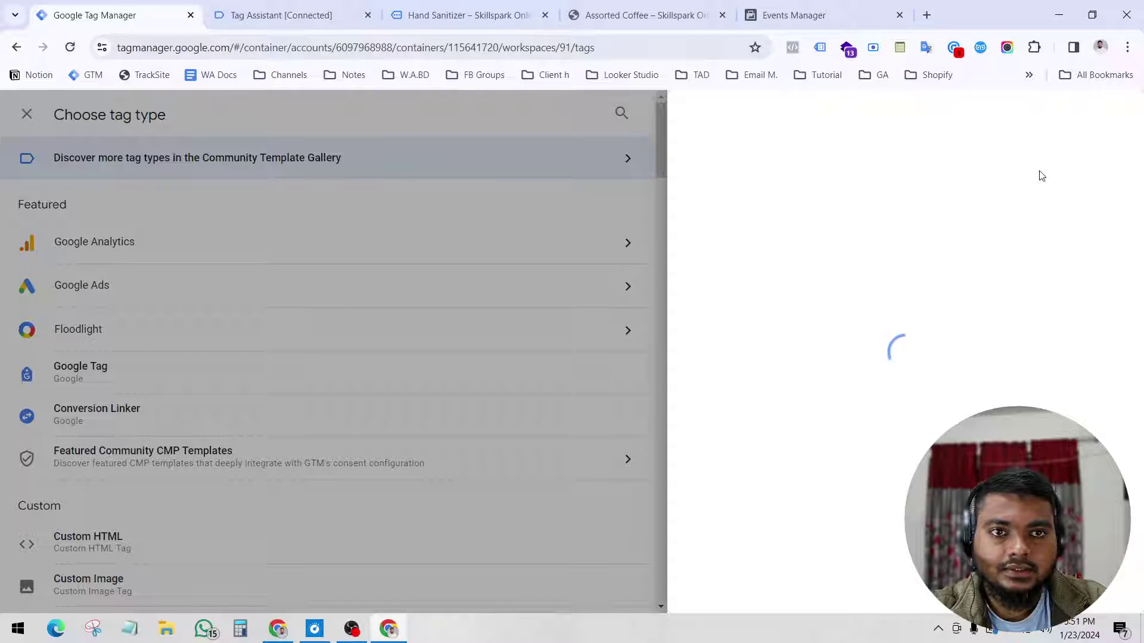
- Hide Chrome's bookmarks bar from the browser menu
click(1127, 47)
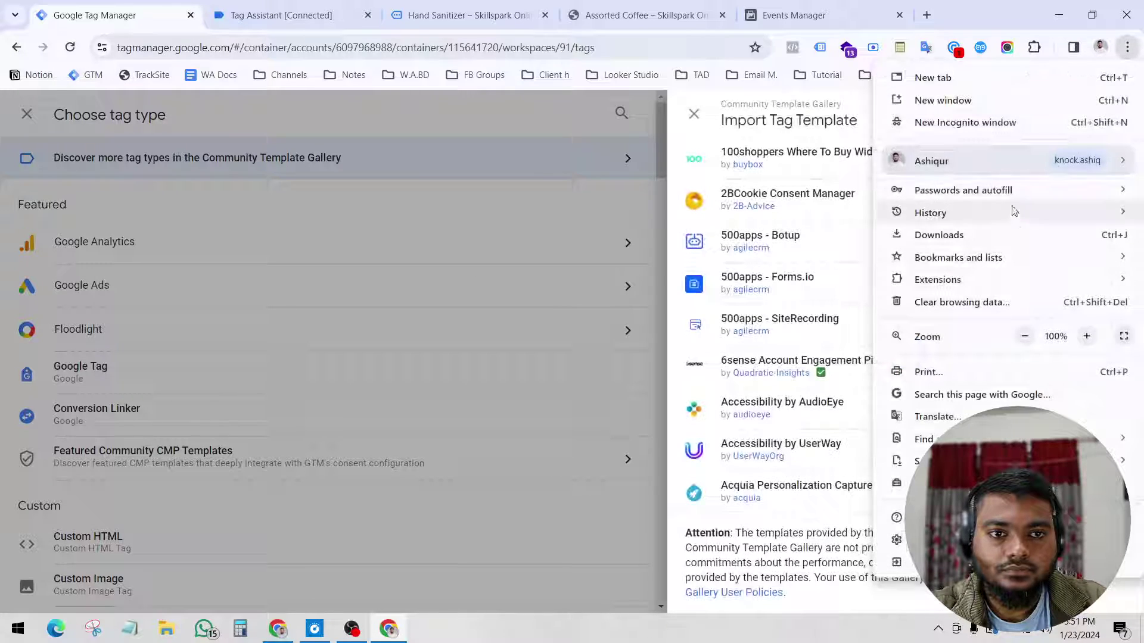
mouse_move(945, 262)
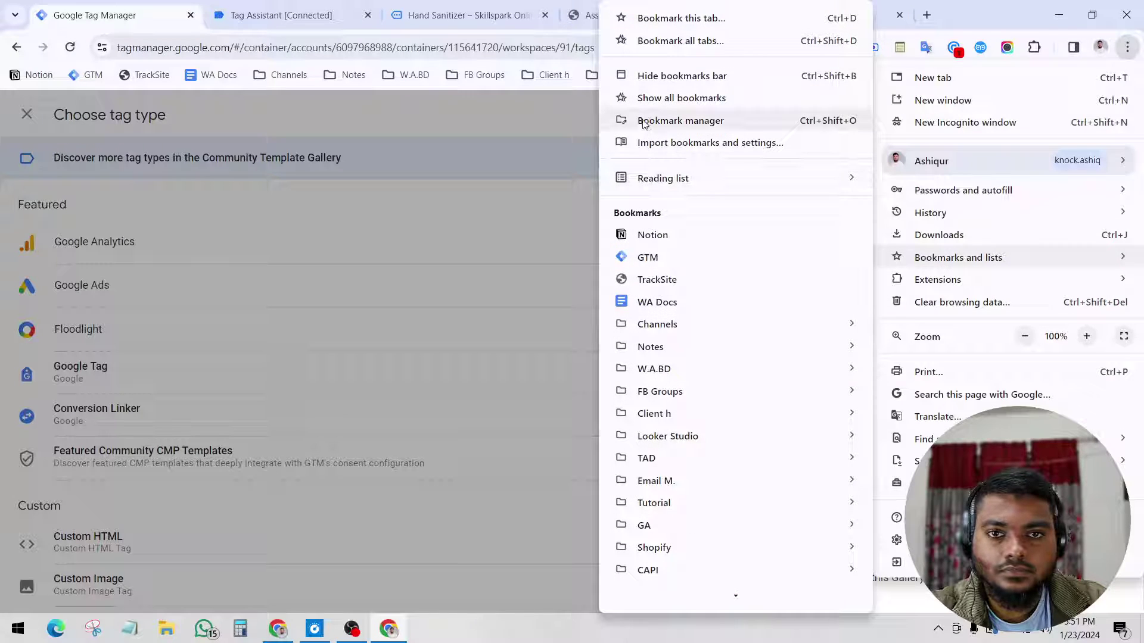
click(649, 78)
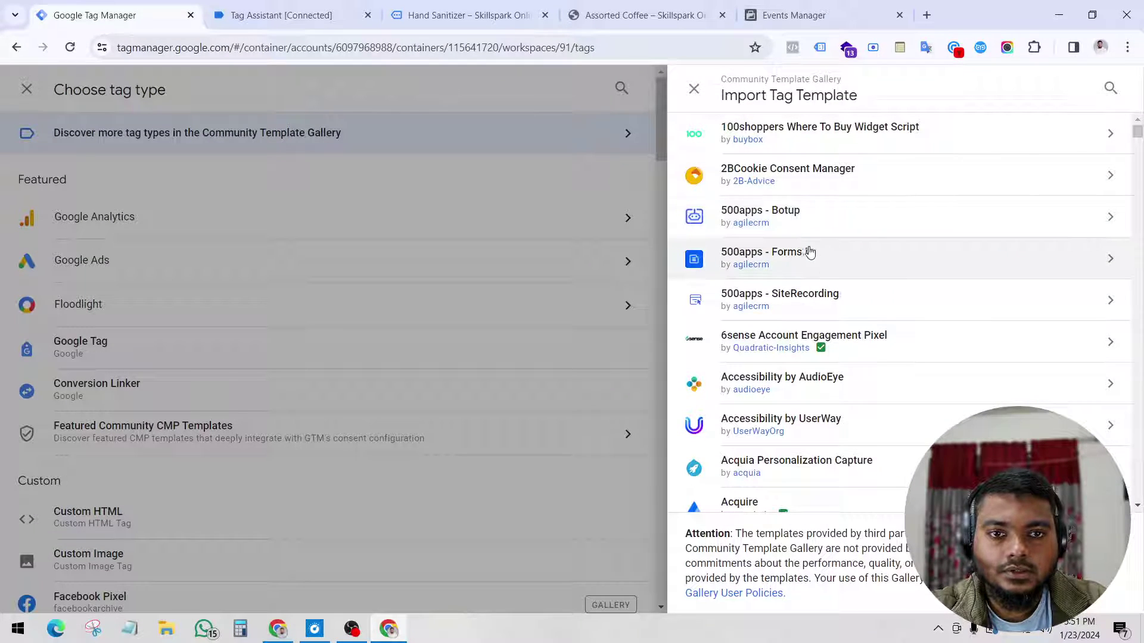
- Search the gallery for 'facebook pixel' and apply the Facebook Pixel template to the tag
scroll(830, 328, down, 16)
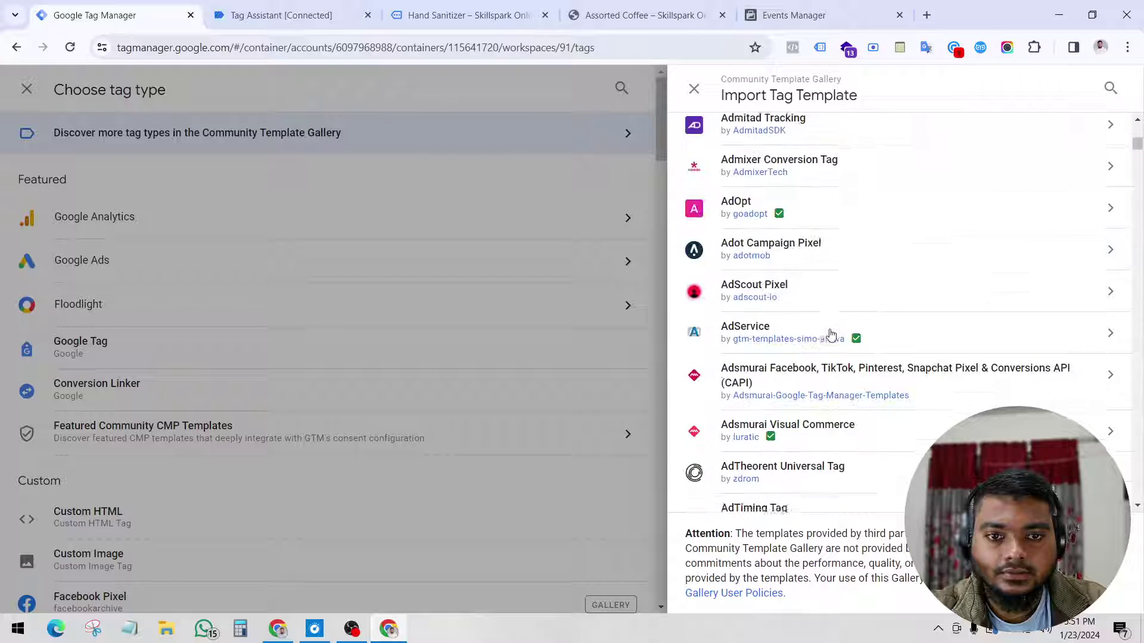
scroll(830, 332, up, 6)
click(1109, 89)
text(f)
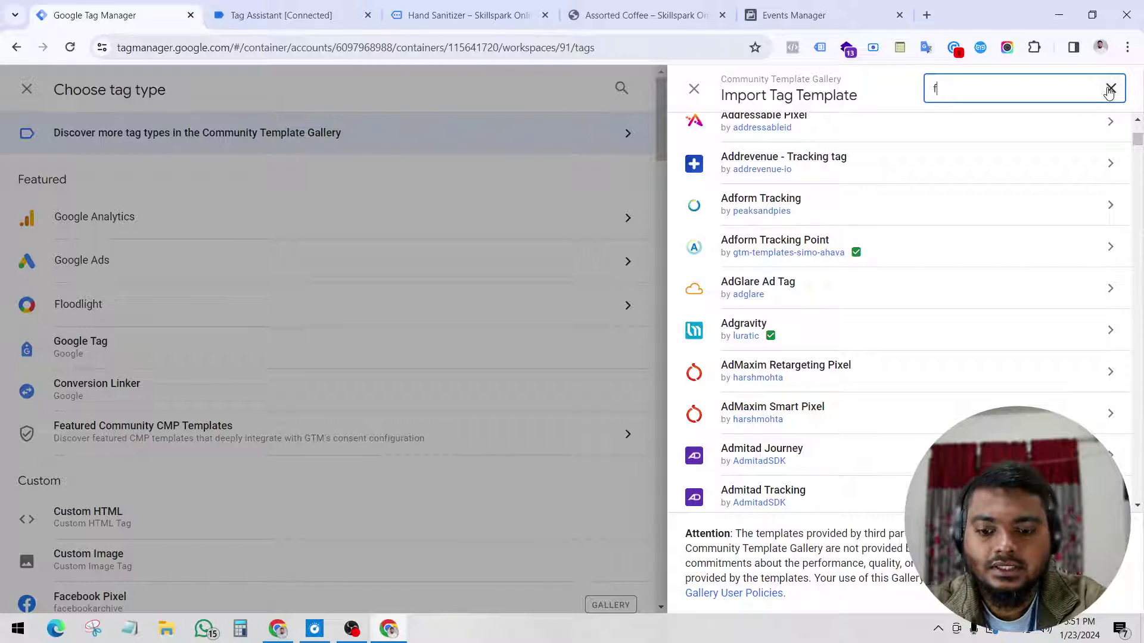
text(acebook pixel)
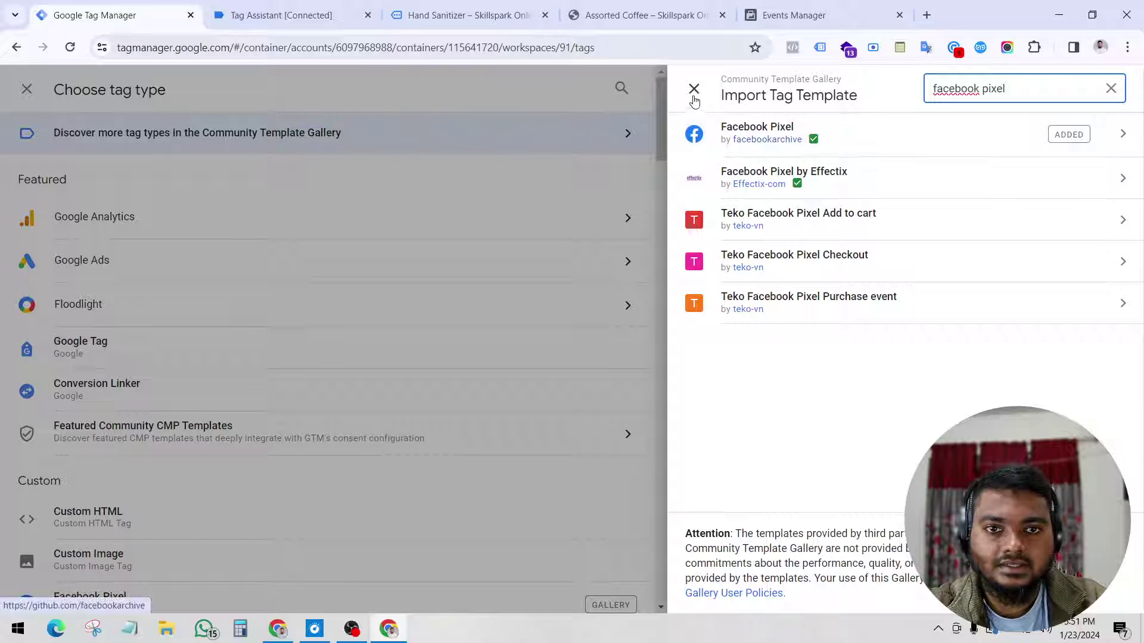
click(710, 137)
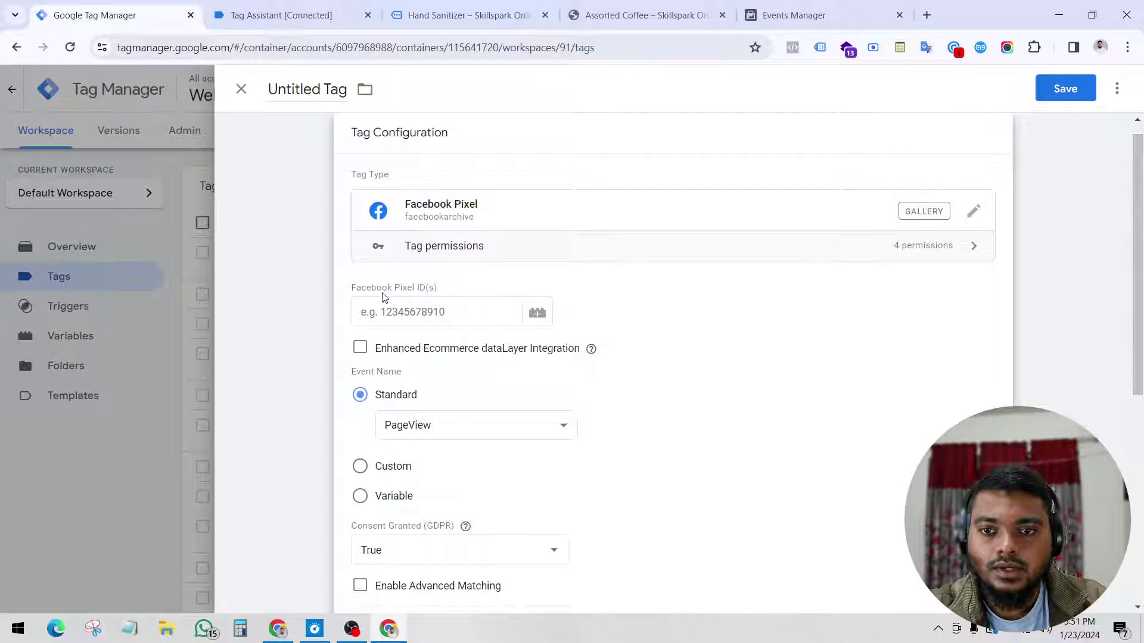
- Set Facebook Pixel ID(s) to the {{FB Pixel ID}} variable, then bring up the trigger list
click(537, 313)
scroll(545, 340, down, 2)
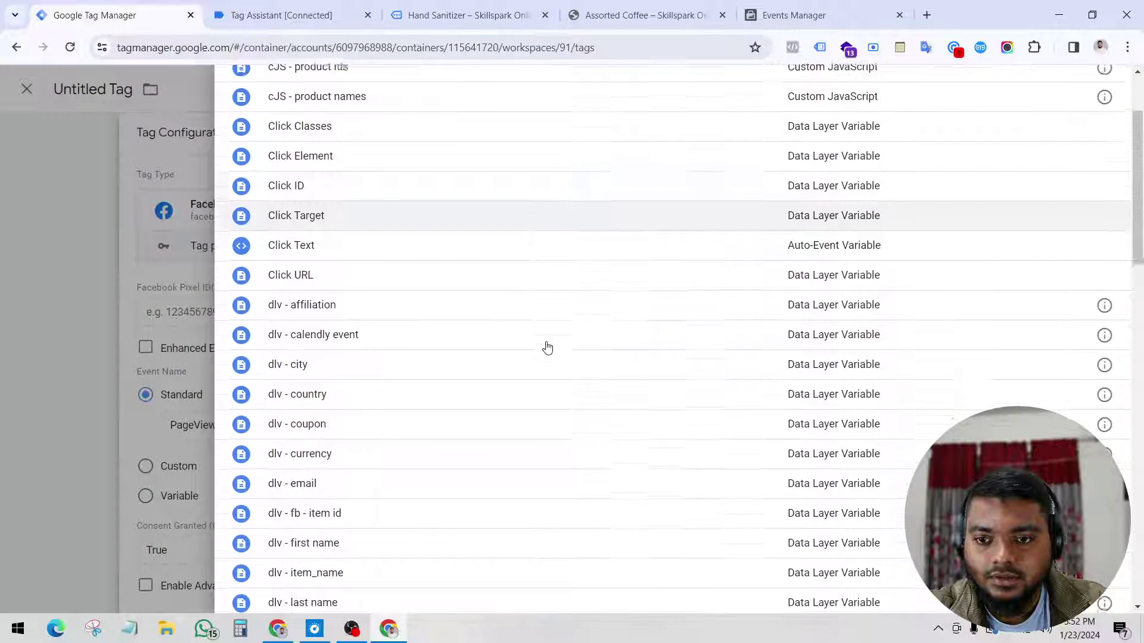
scroll(545, 347, down, 2)
scroll(513, 365, down, 1)
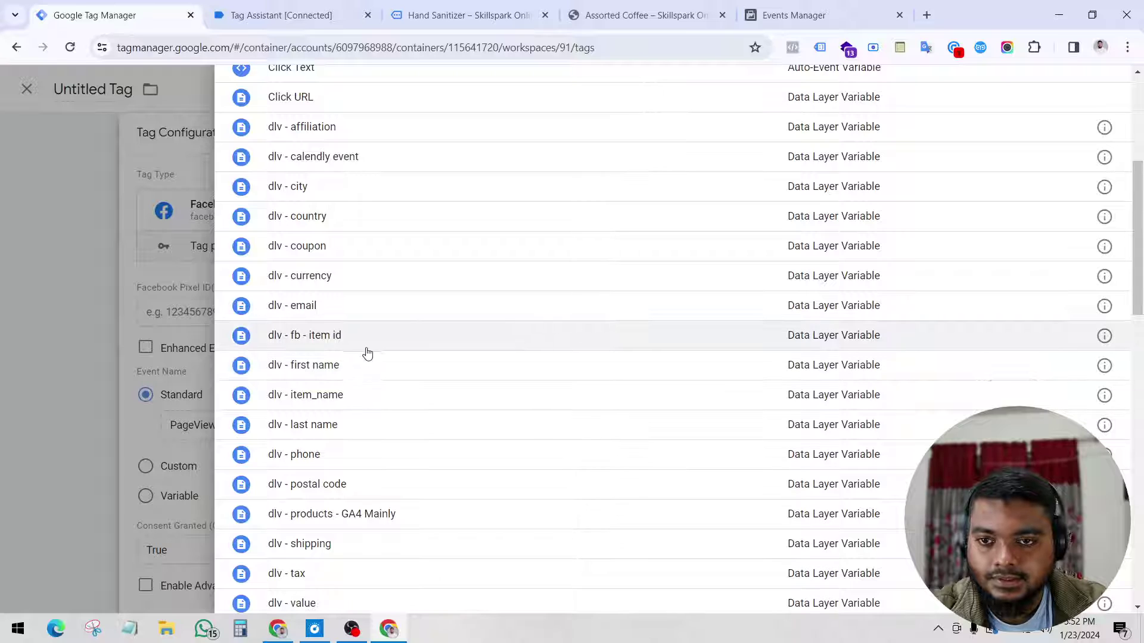
scroll(364, 353, down, 5)
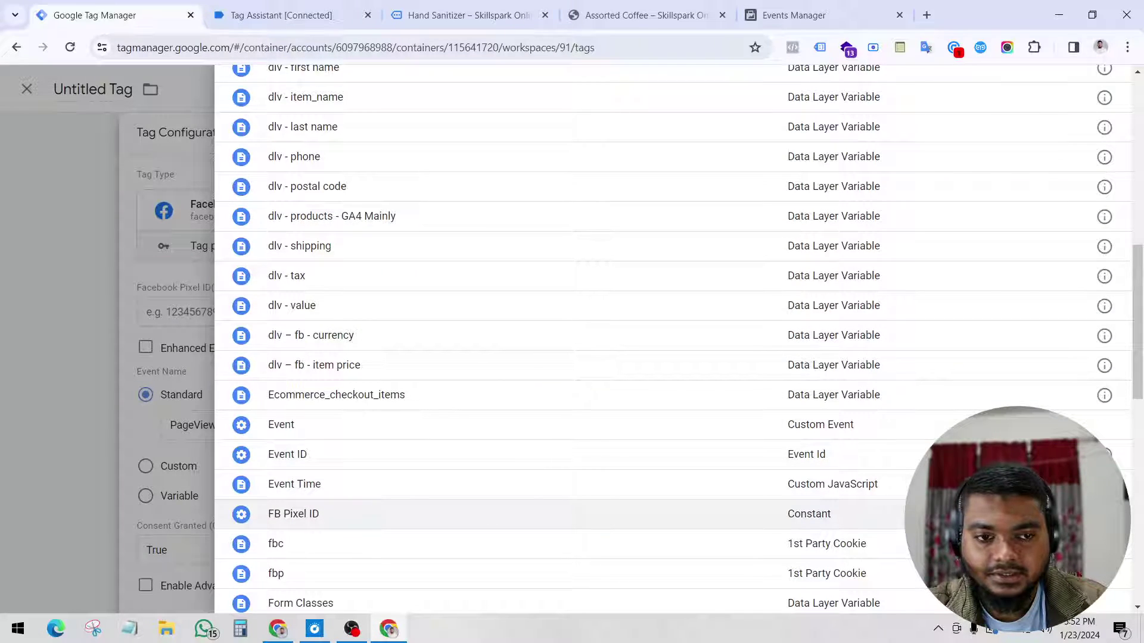
click(506, 514)
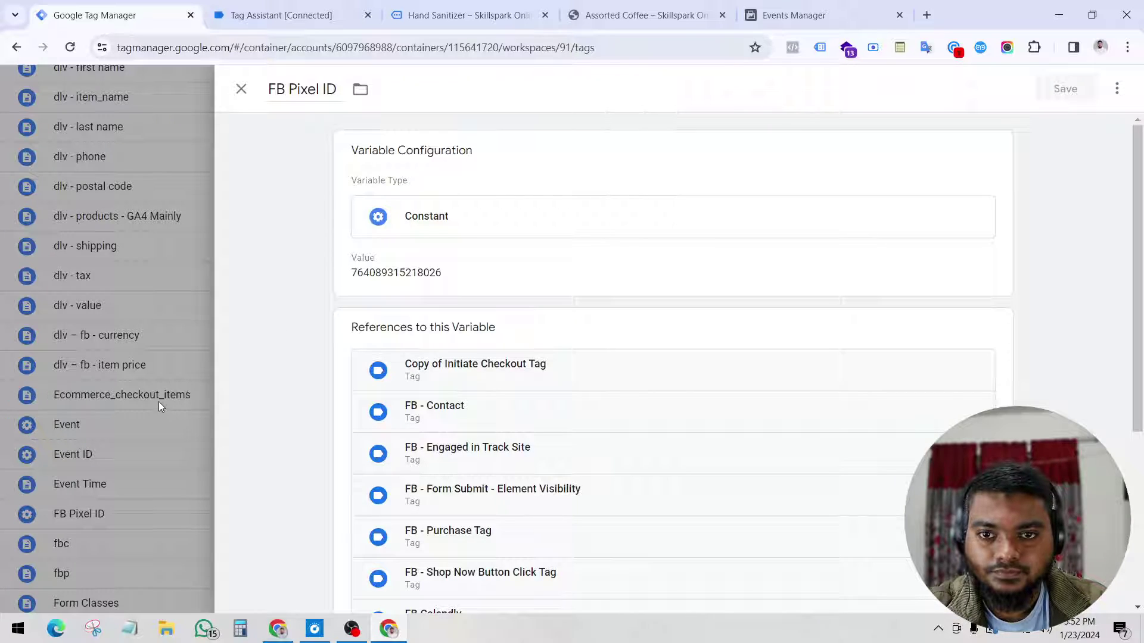
click(147, 407)
click(282, 521)
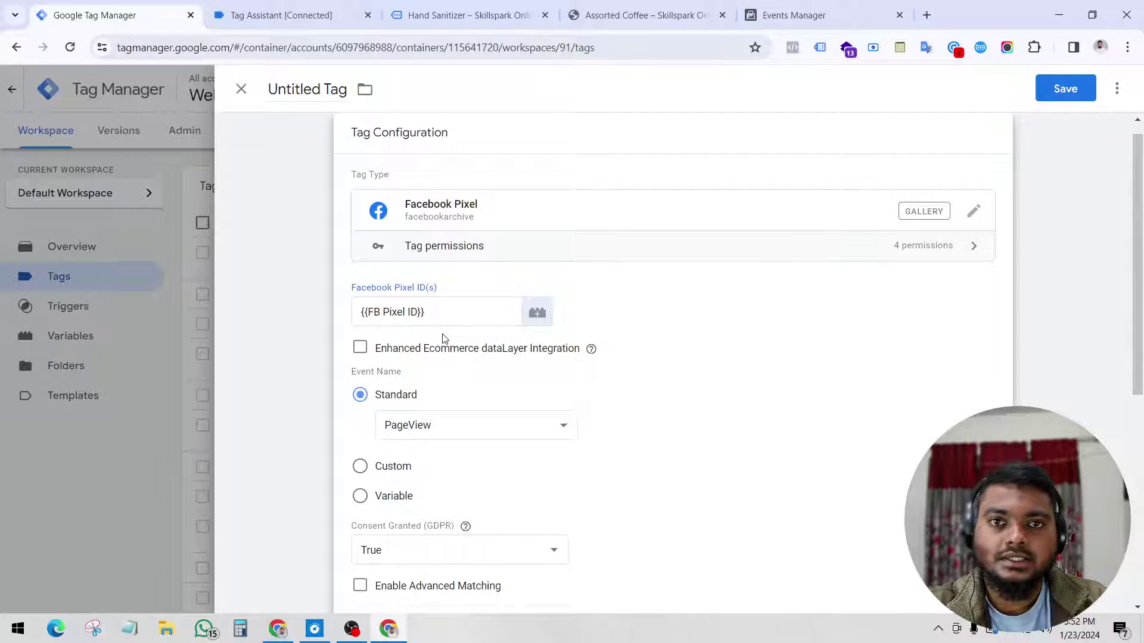
scroll(493, 449, down, 6)
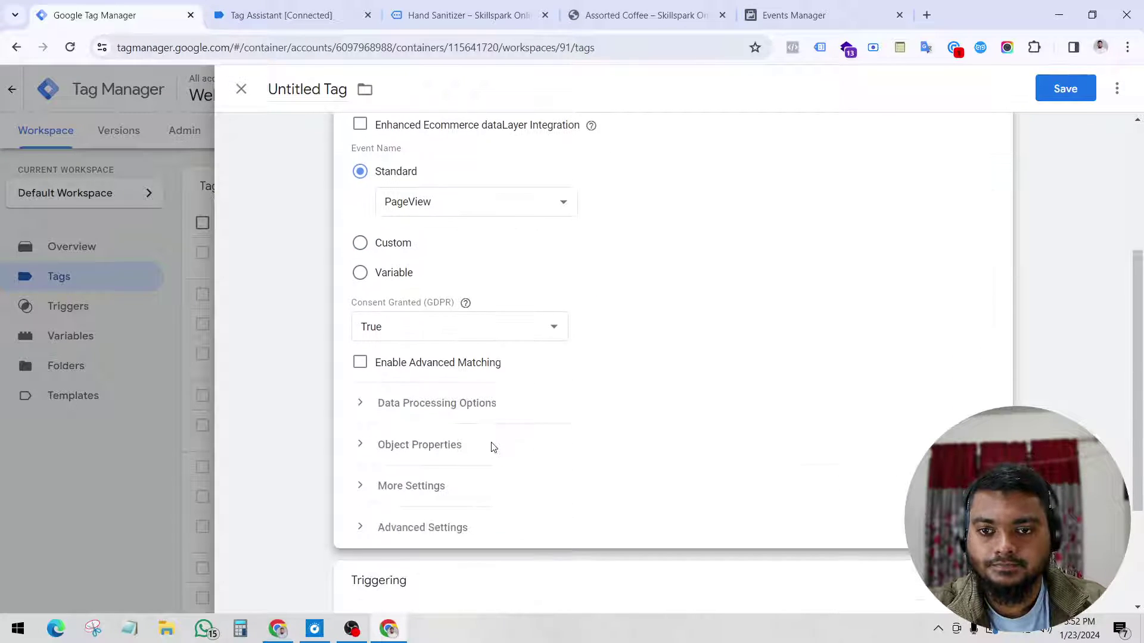
click(448, 513)
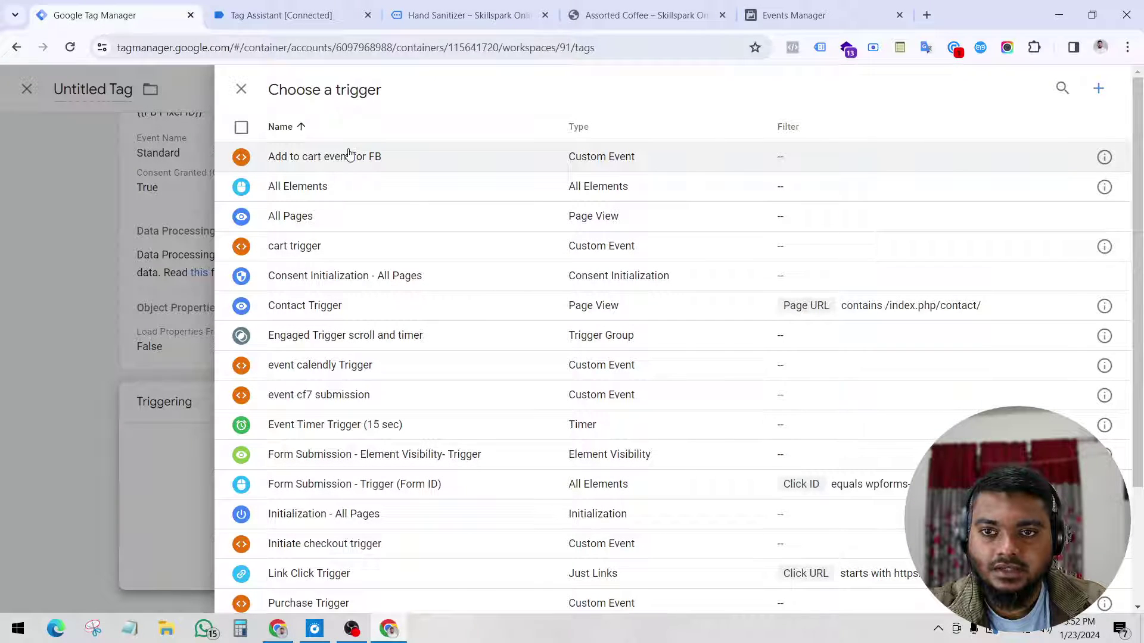
- Choose 'Add to cart event for FB' as the tag's firing trigger, checking the add_to_cart data layer
click(349, 156)
scroll(534, 351, up, 4)
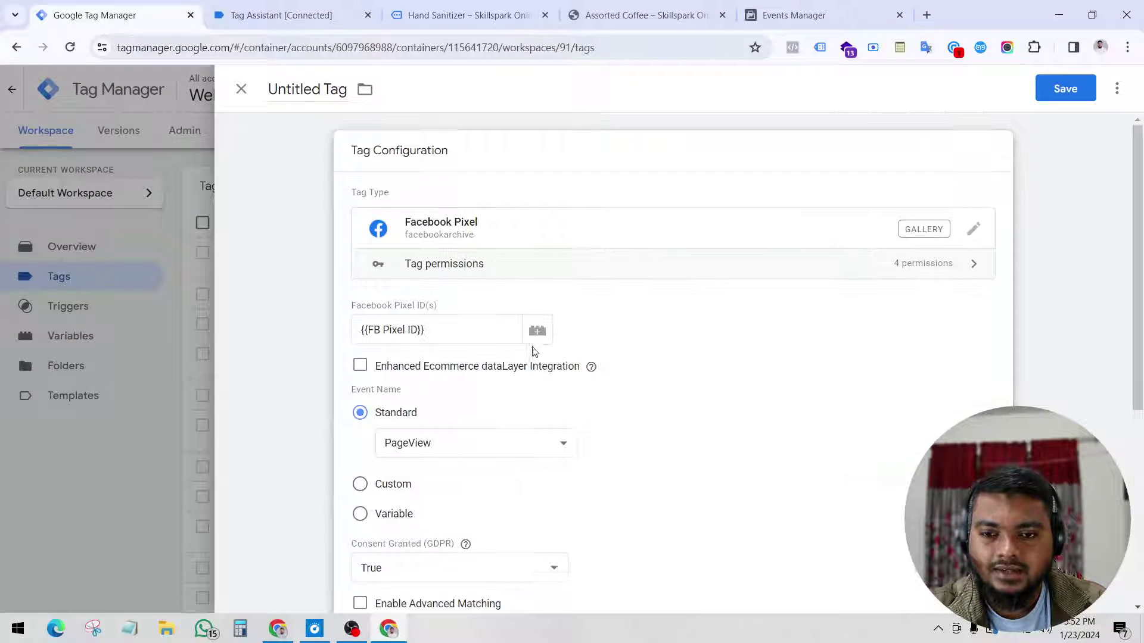
scroll(534, 357, down, 3)
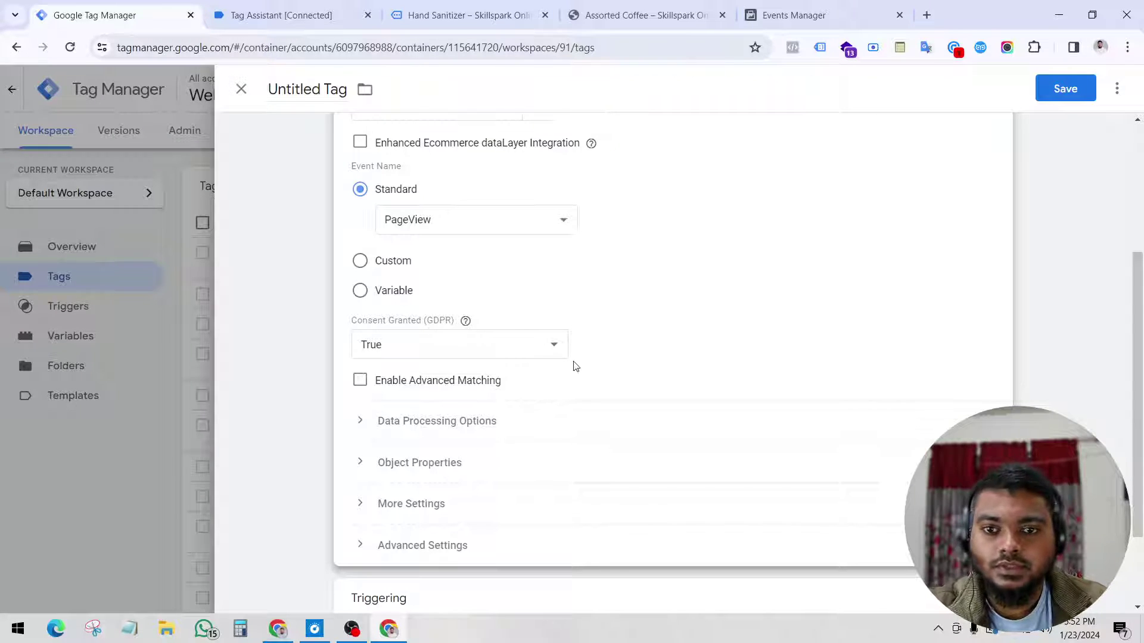
click(320, 13)
scroll(525, 399, down, 7)
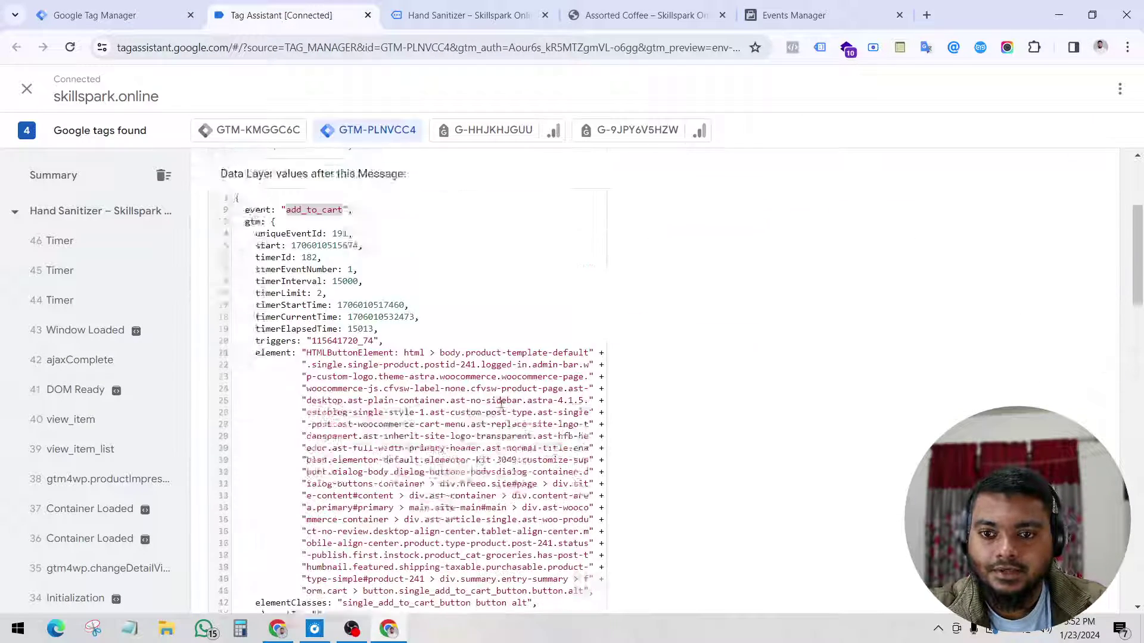
scroll(524, 399, down, 6)
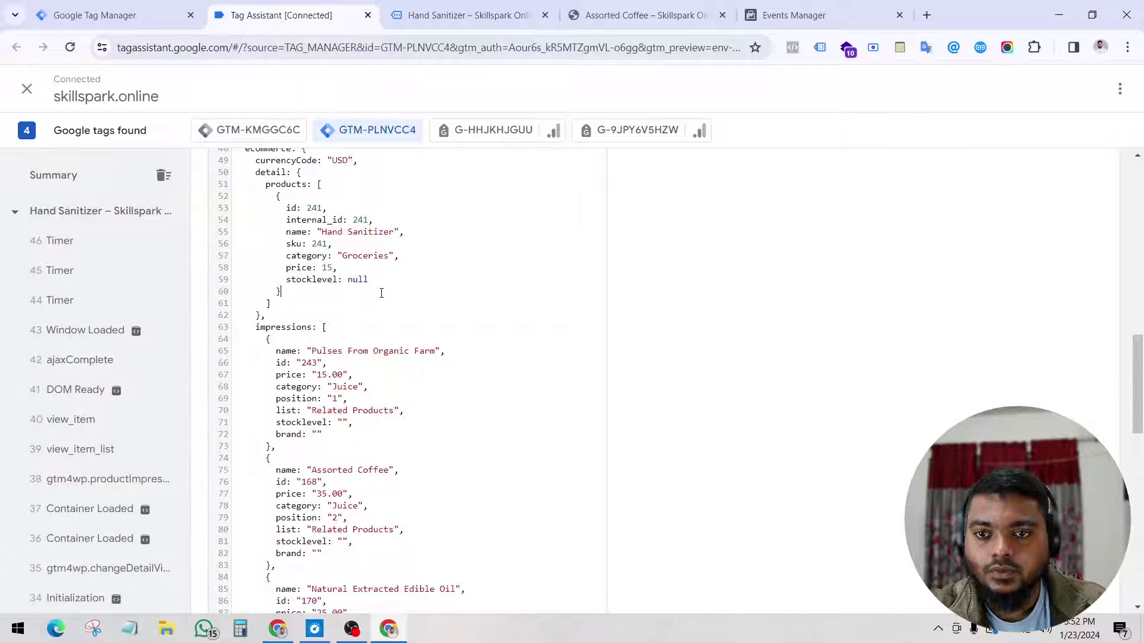
scroll(387, 297, up, 10)
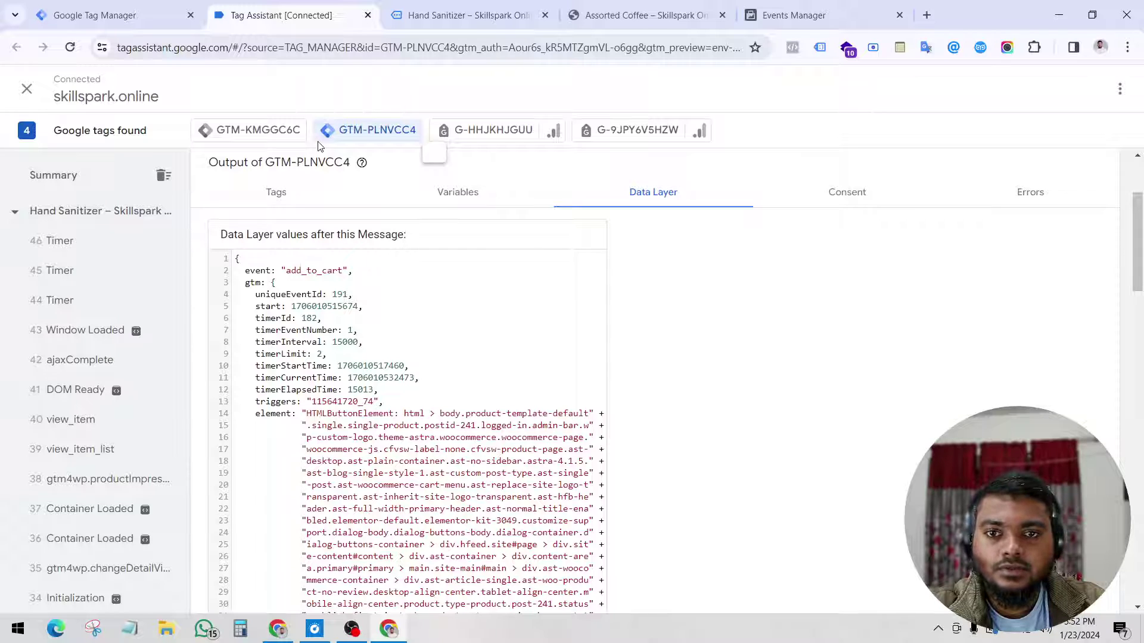
click(113, 15)
scroll(694, 274, down, 2)
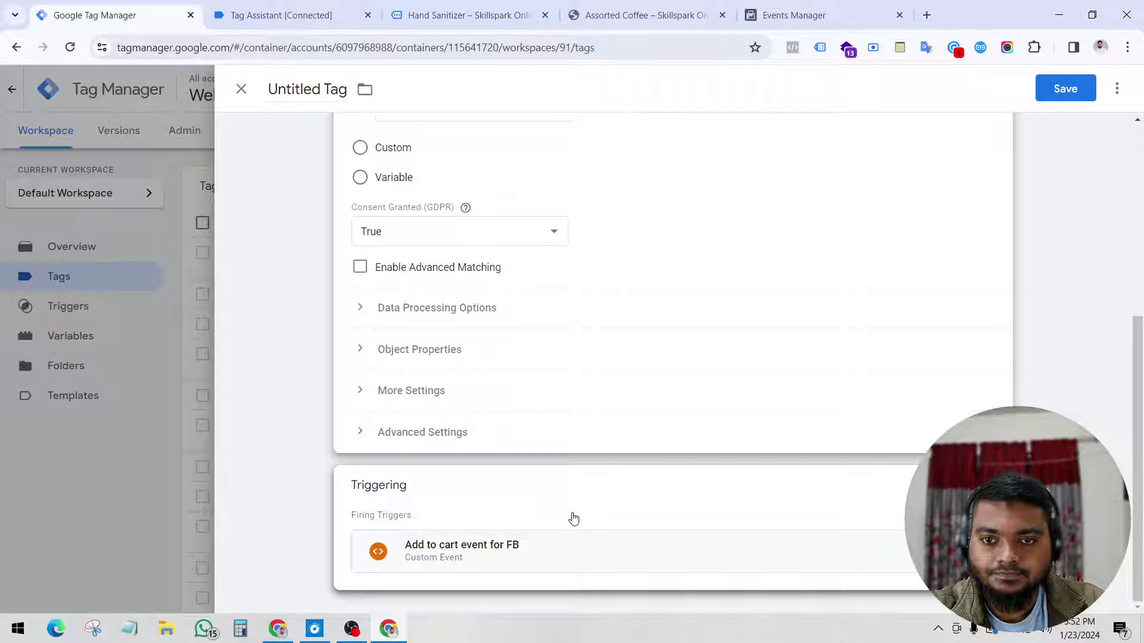
scroll(571, 507, up, 5)
- Save the tag as 'Facebook Pixel add to cart event', then Submit and Publish the workspace
click(1064, 88)
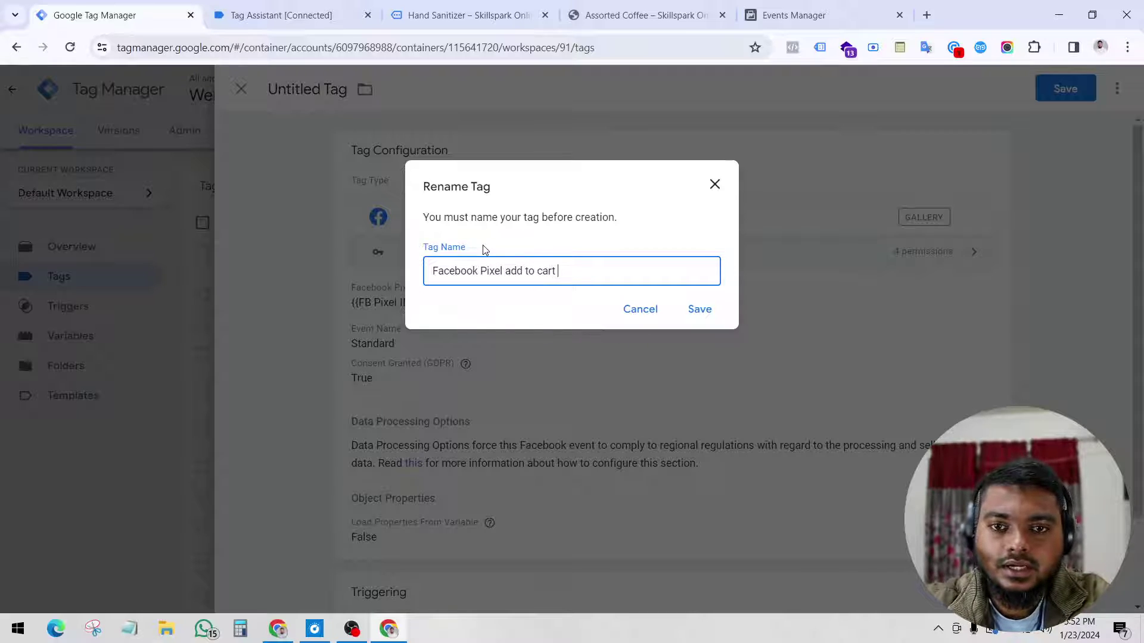
key(Return)
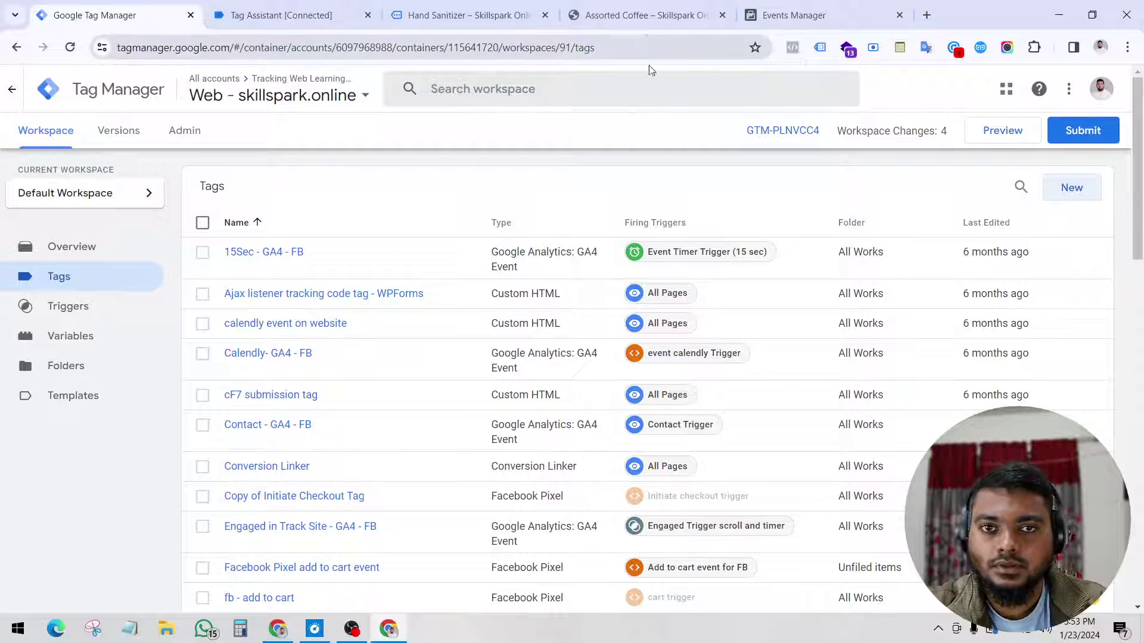
click(1083, 131)
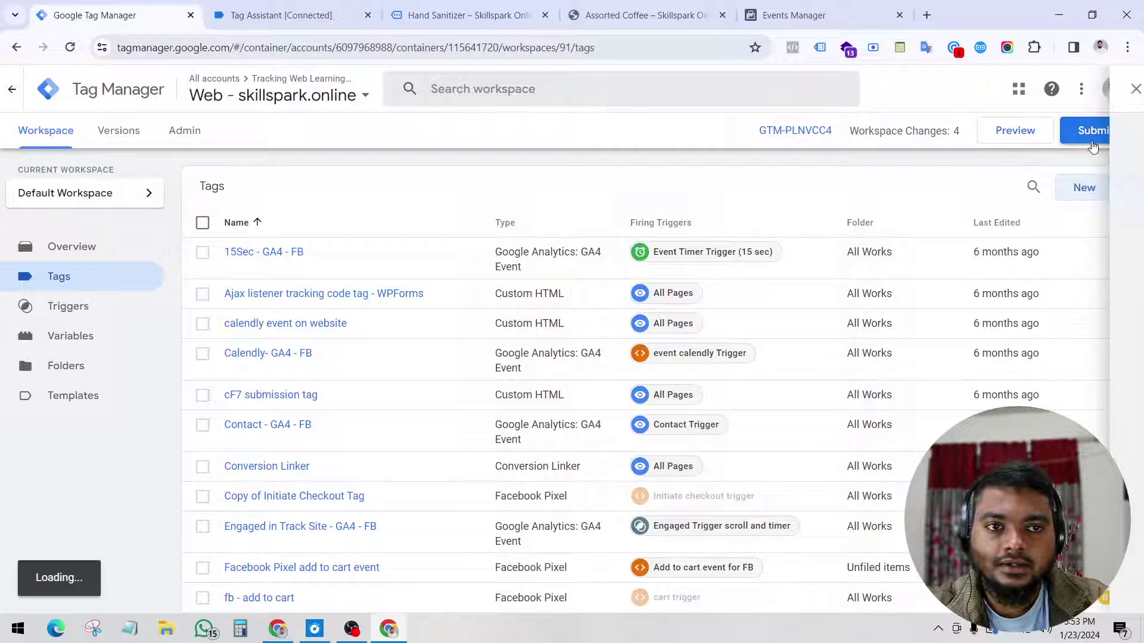
click(1080, 97)
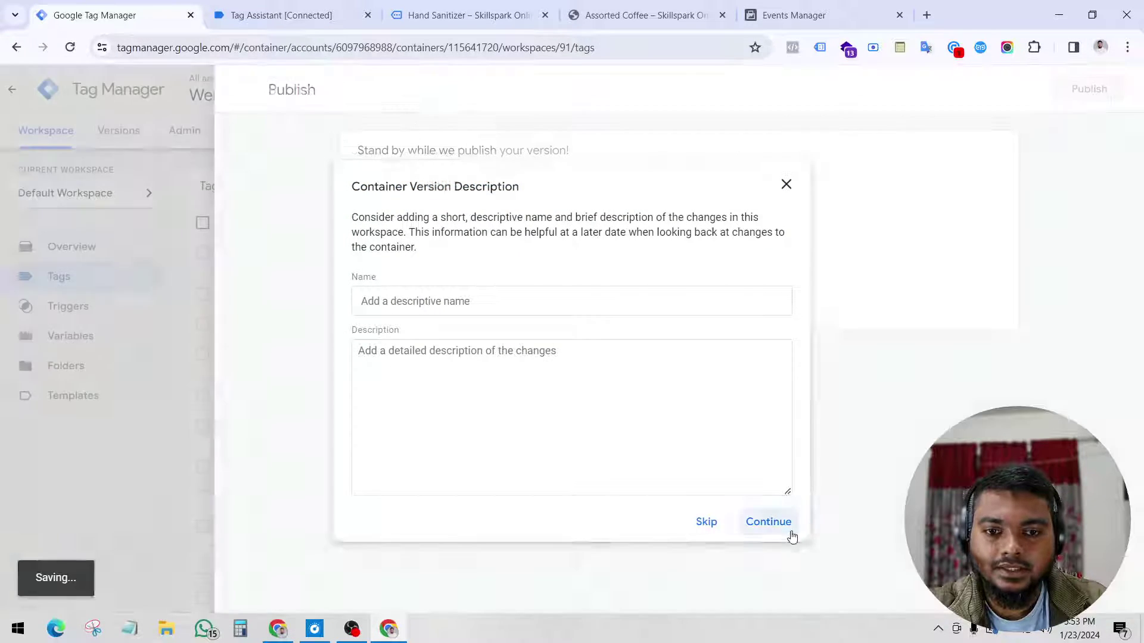
- Publish Version 91 without a description and return to the workspace overview
click(787, 529)
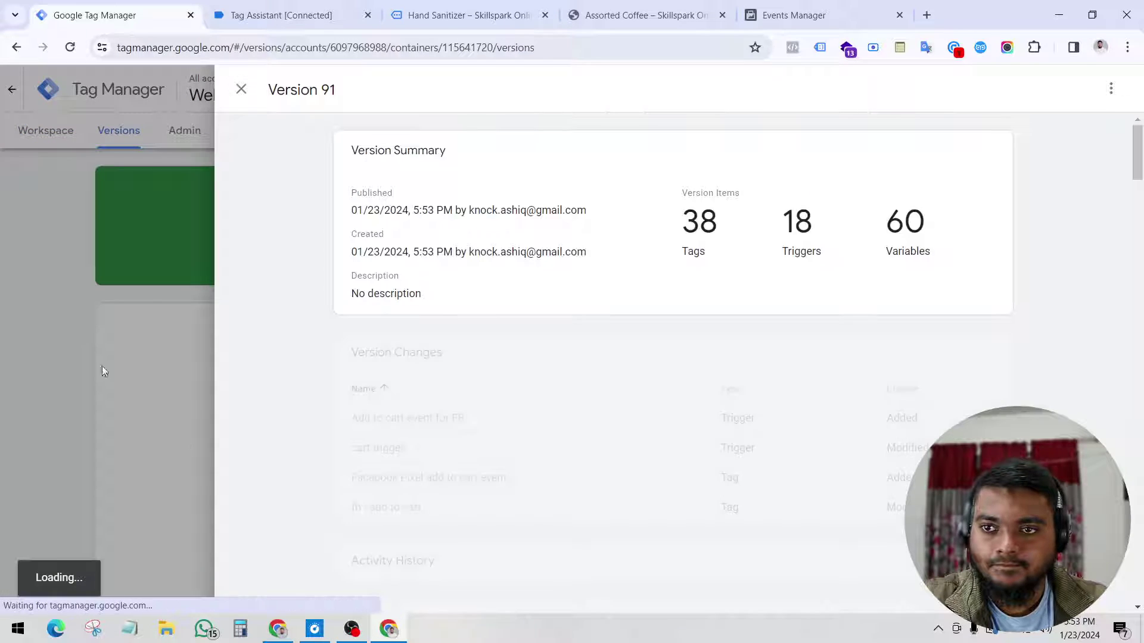
click(48, 132)
click(46, 130)
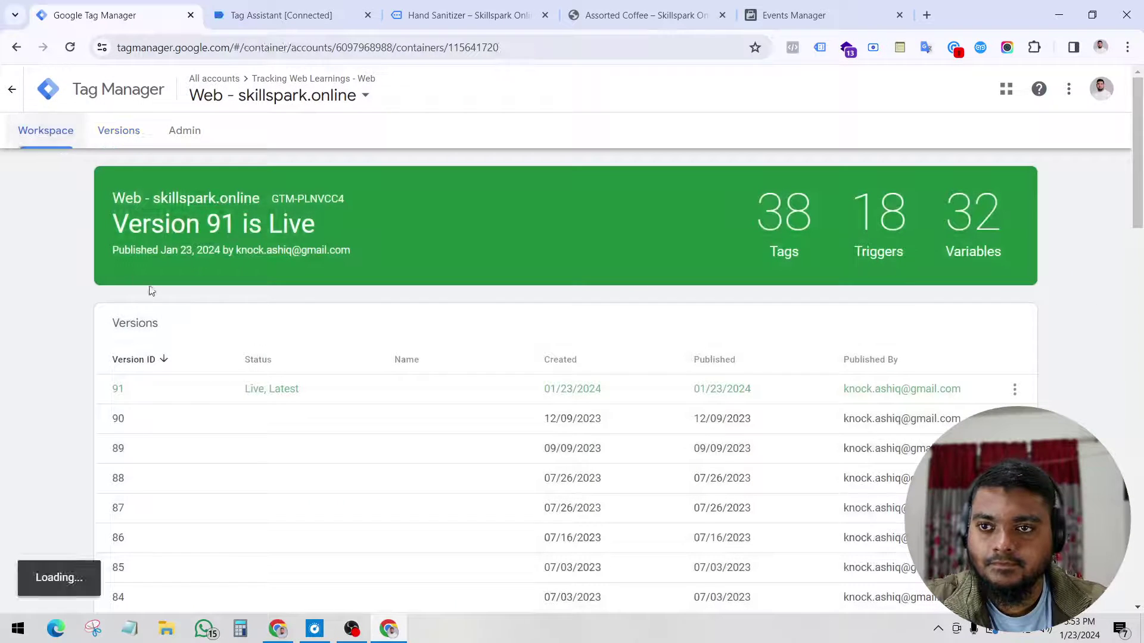
- Close the old Tag Assistant, Hand Sanitizer and Assorted Coffee tabs, then launch Preview
middle_click(312, 5)
middle_click(333, 5)
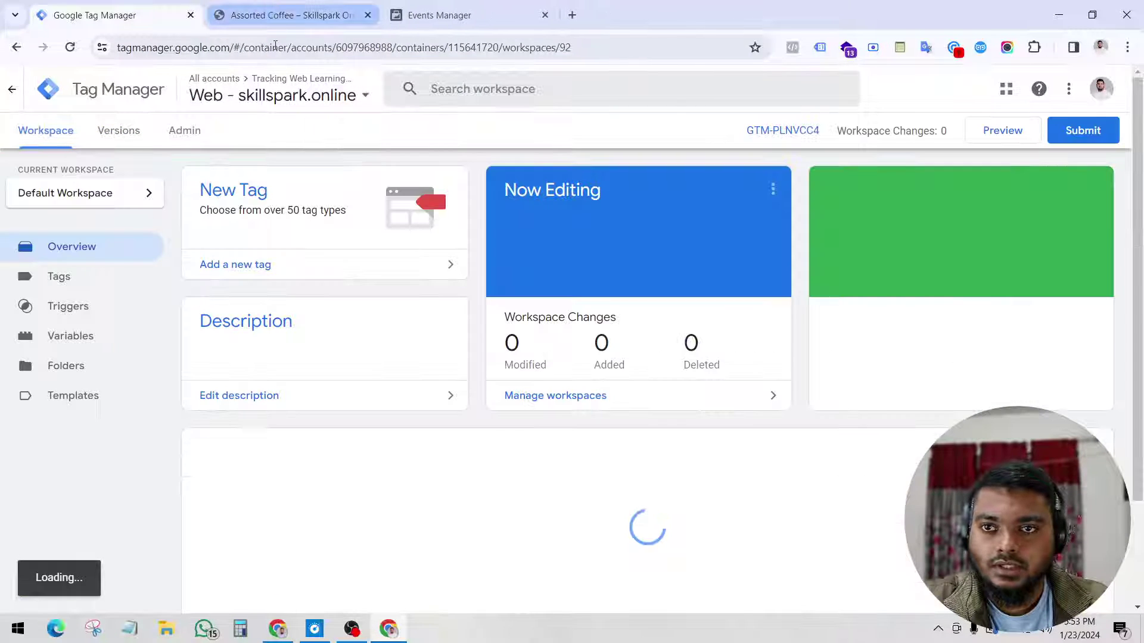
middle_click(335, 4)
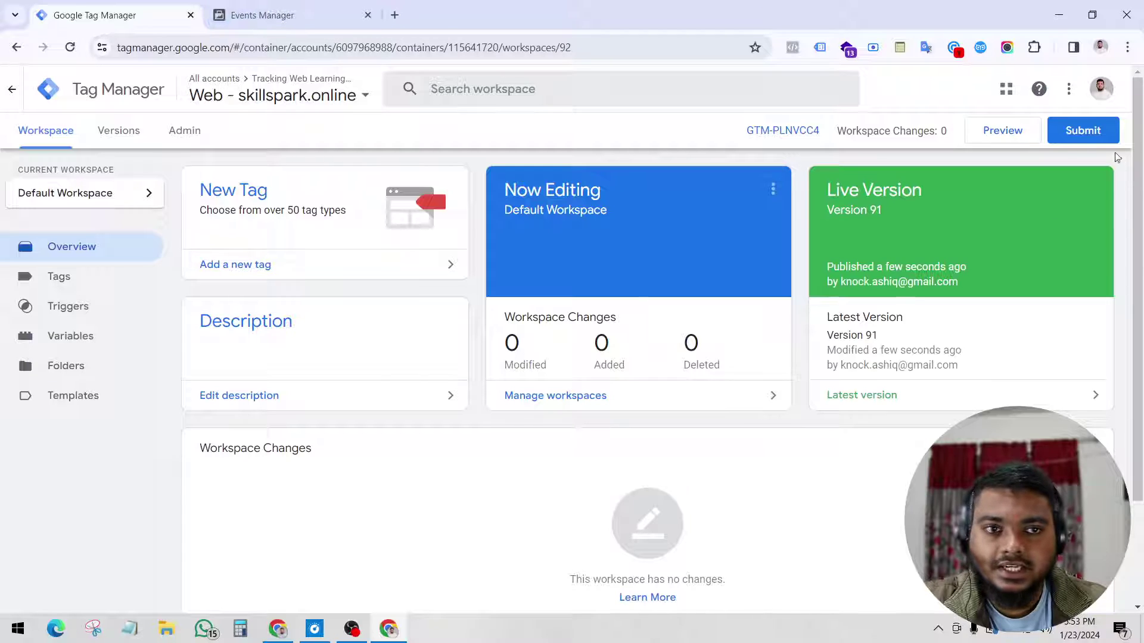
click(363, 12)
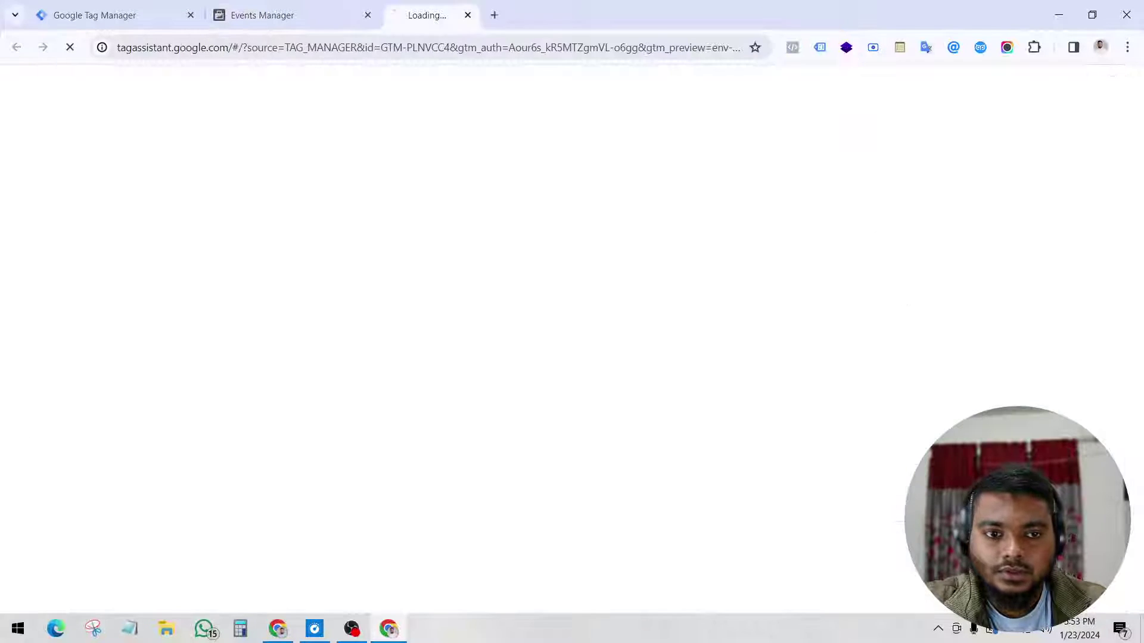
- Clear Meta's previous test event activity and connect Tag Assistant to skillspark.online
click(361, 7)
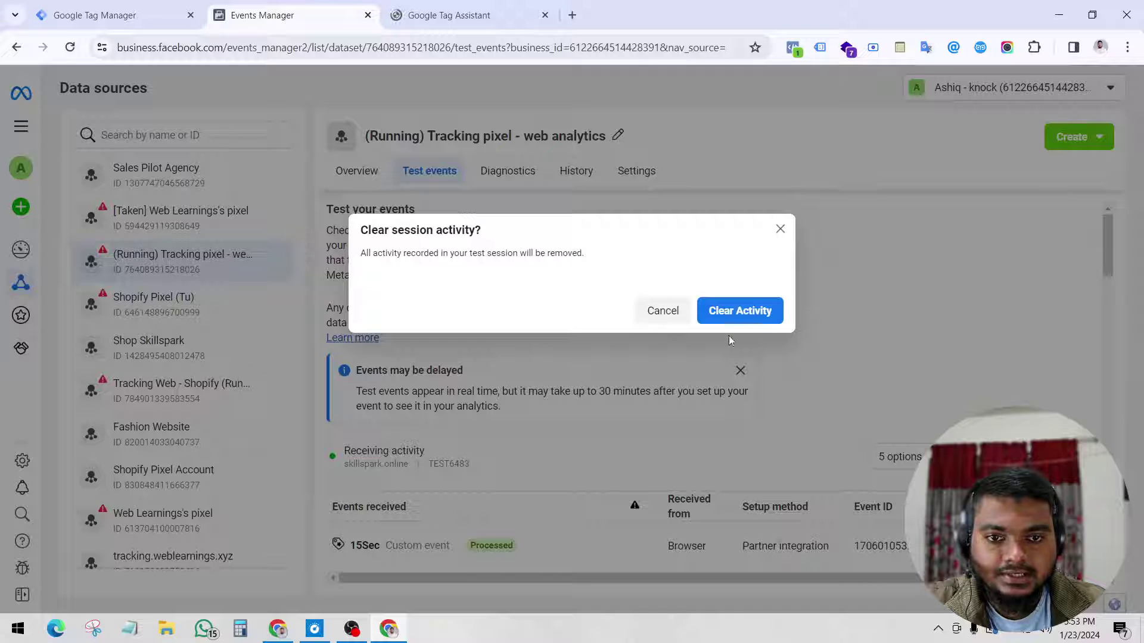
click(739, 311)
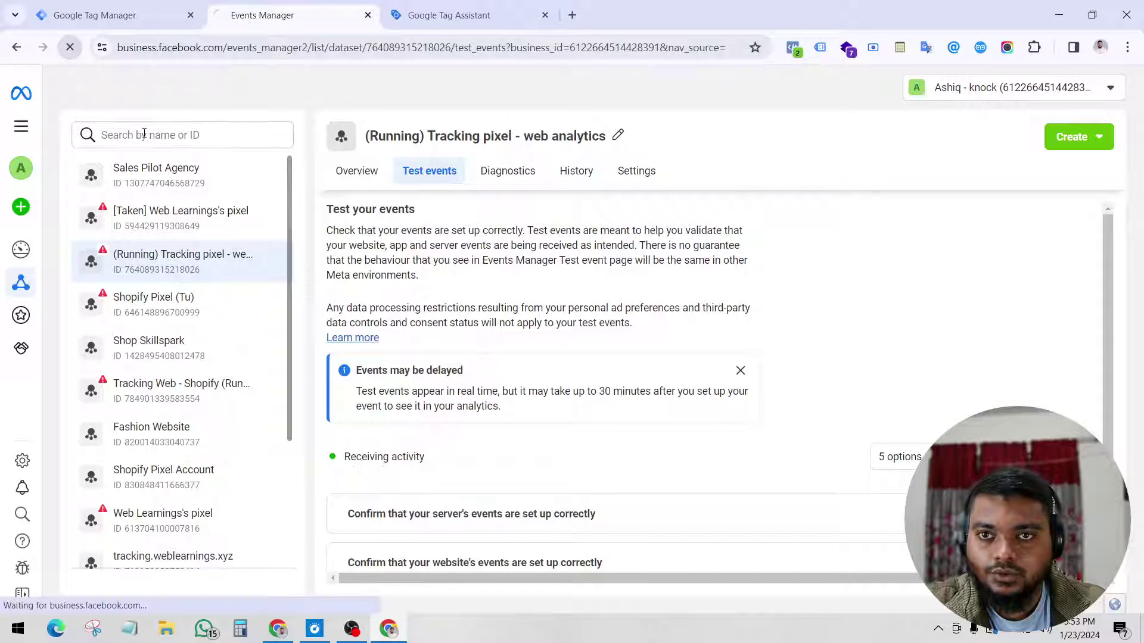
drag(447, 15, 280, 15)
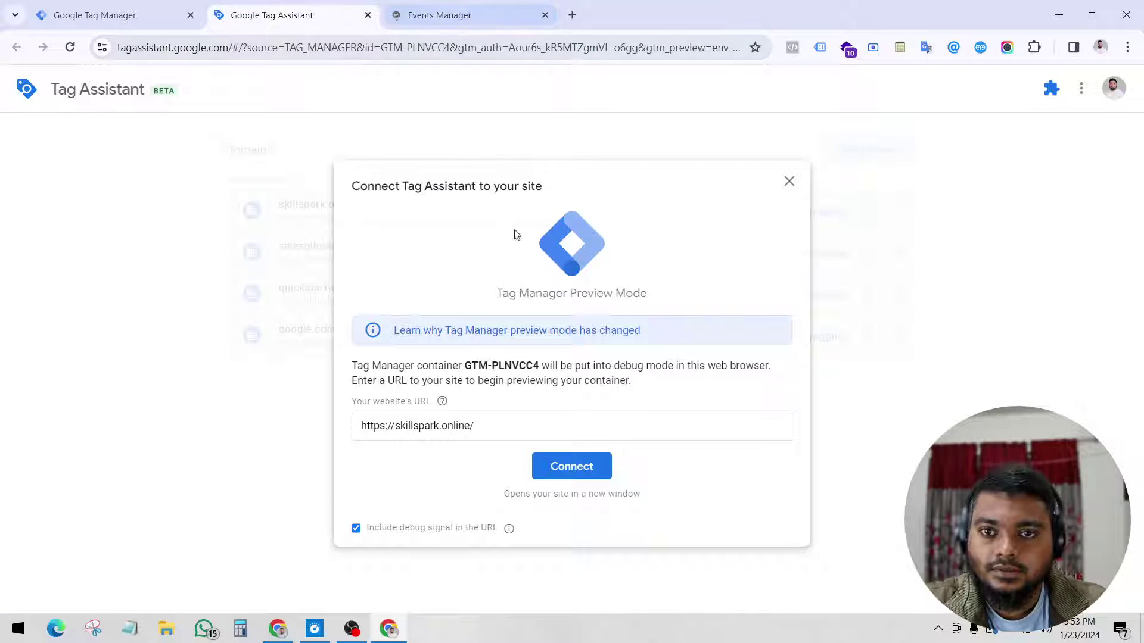
click(565, 467)
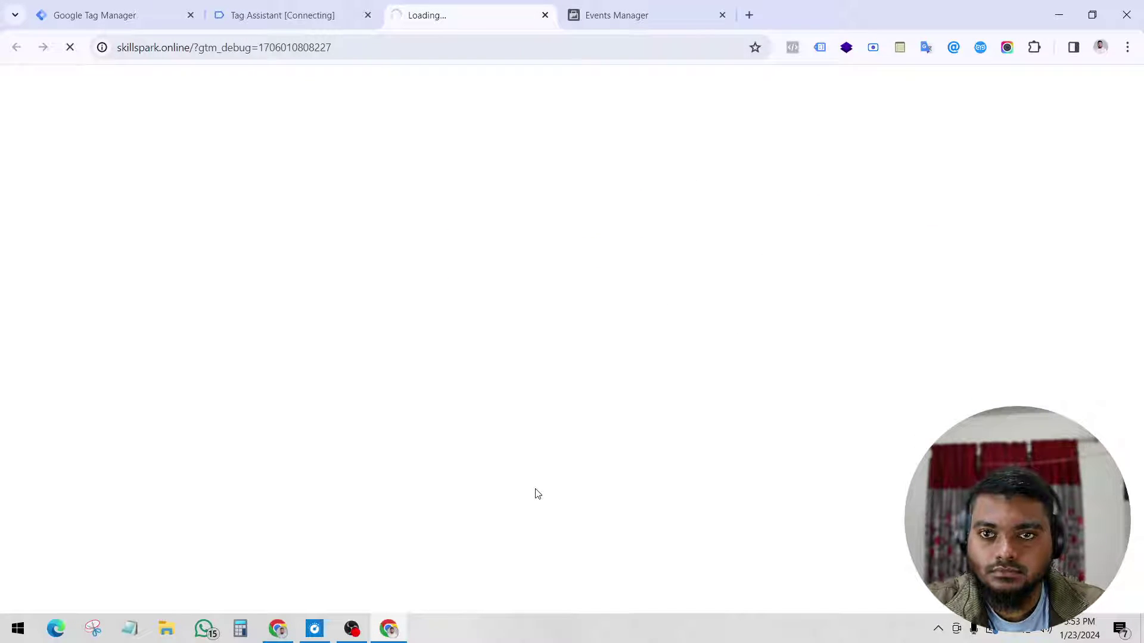
click(320, 7)
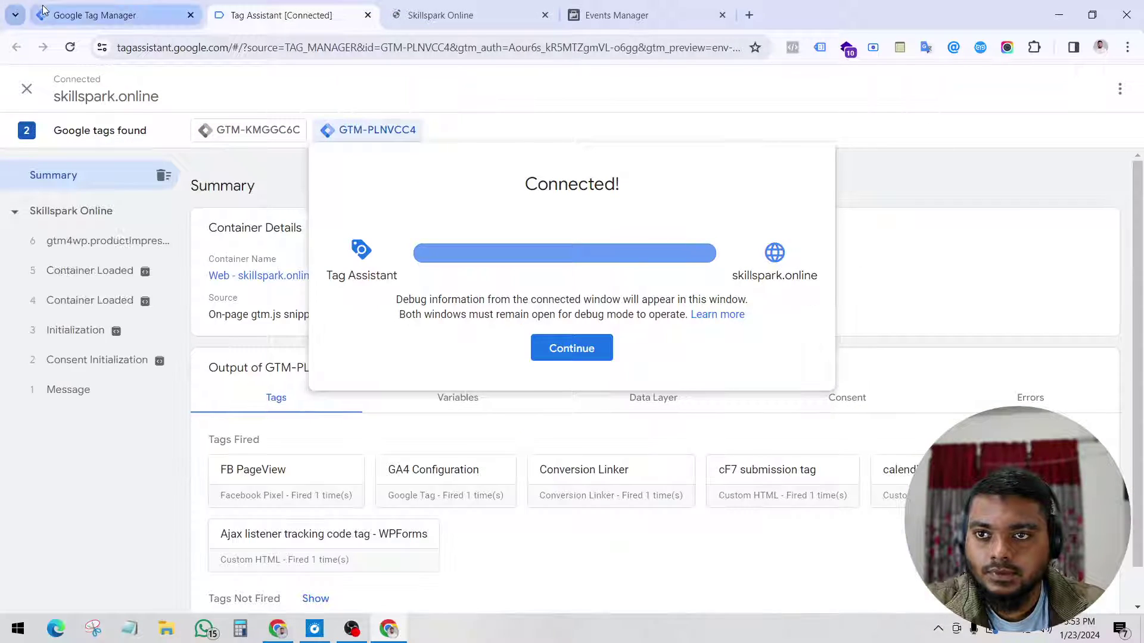
click(43, 10)
click(61, 279)
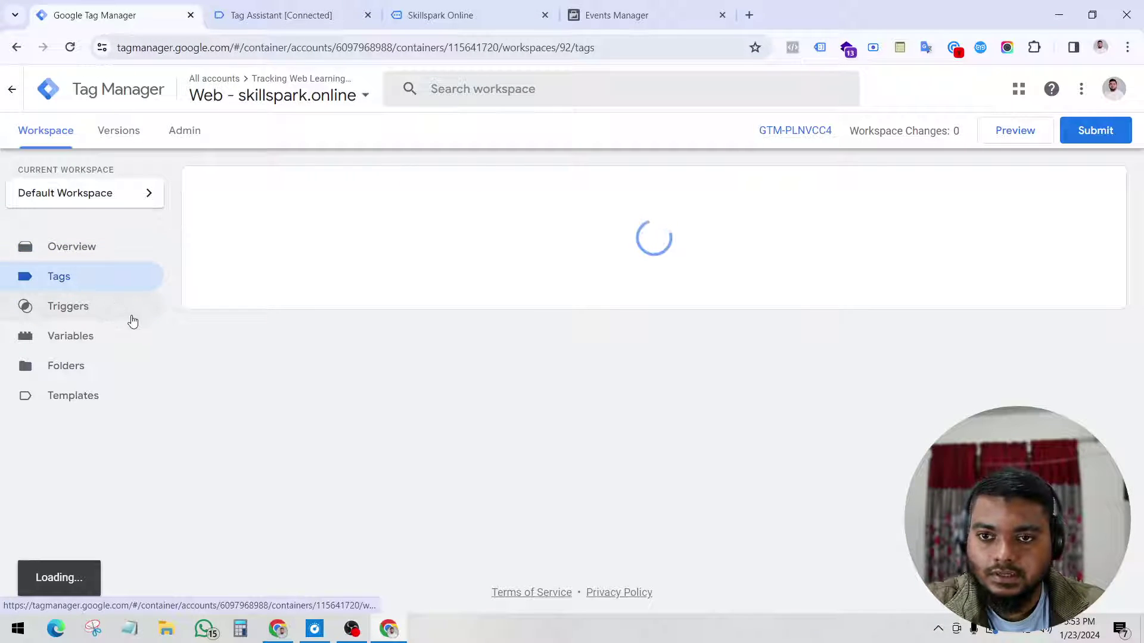
- Find and open the 'Facebook Pixel add to cart event' tag in the Tags list
scroll(357, 393, down, 2)
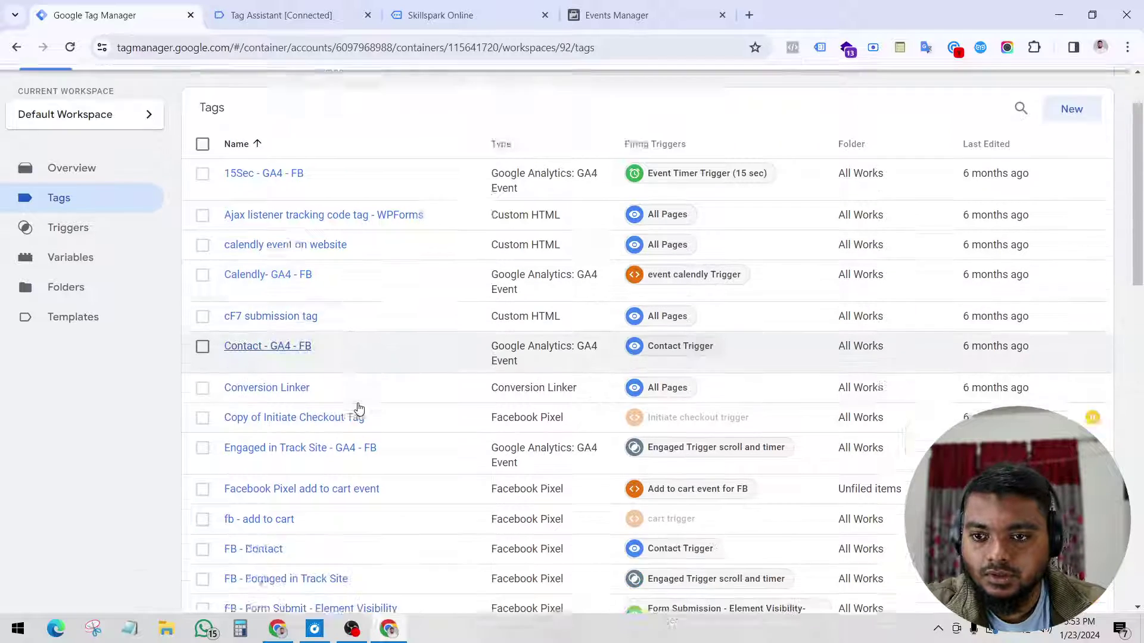
scroll(358, 409, down, 2)
key(ctrl+f)
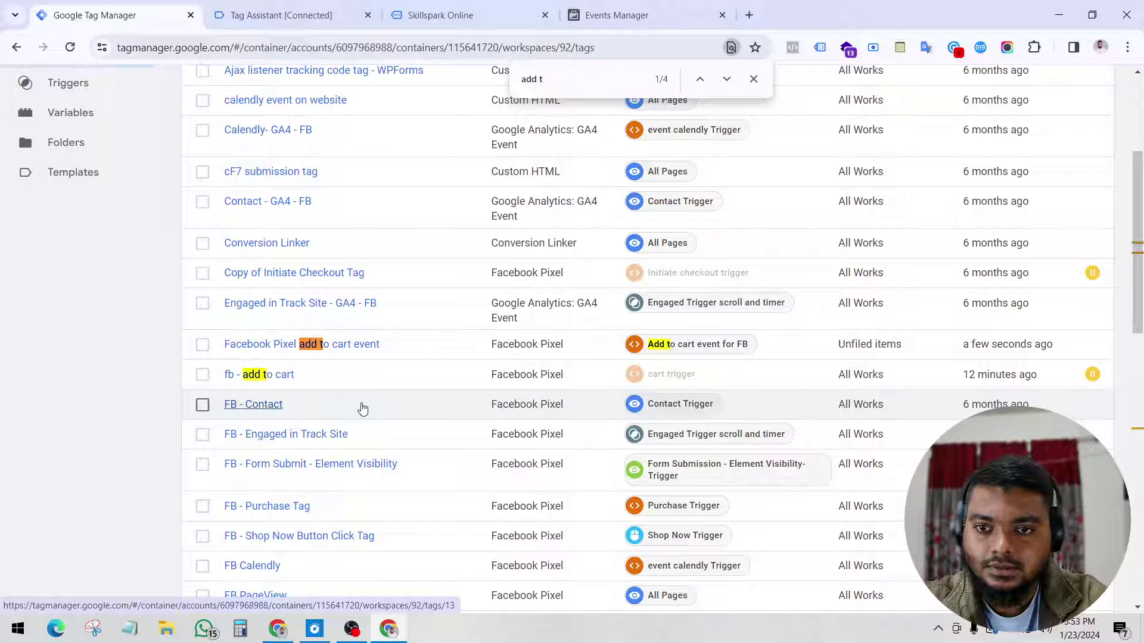
click(361, 344)
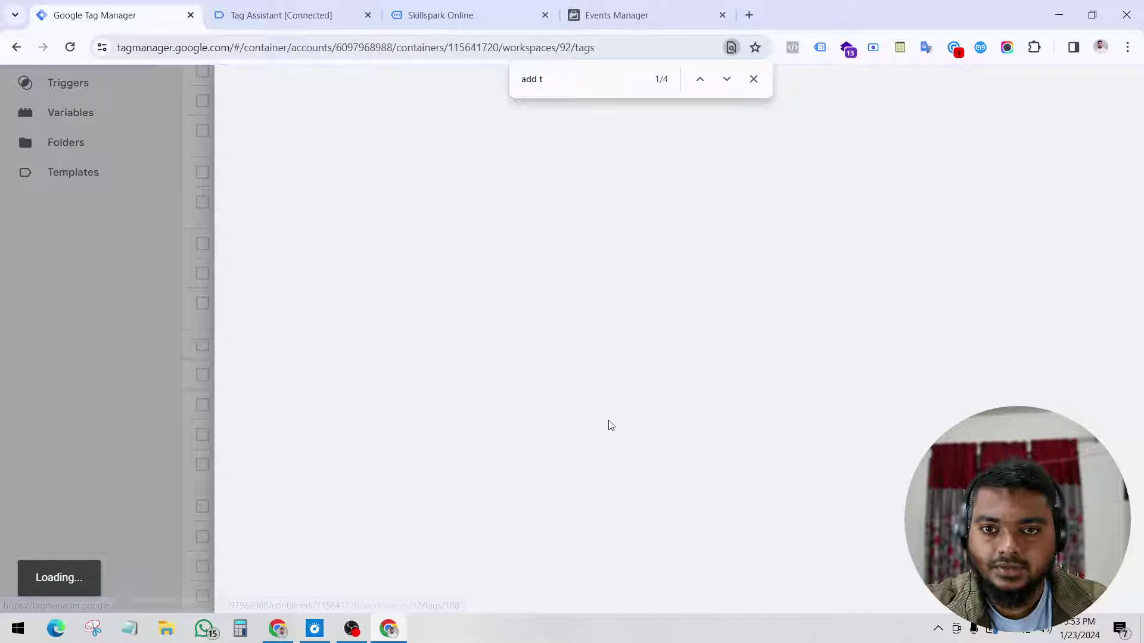
- Set the tag's Standard event name to AddToCart and save it
scroll(619, 362, down, 3)
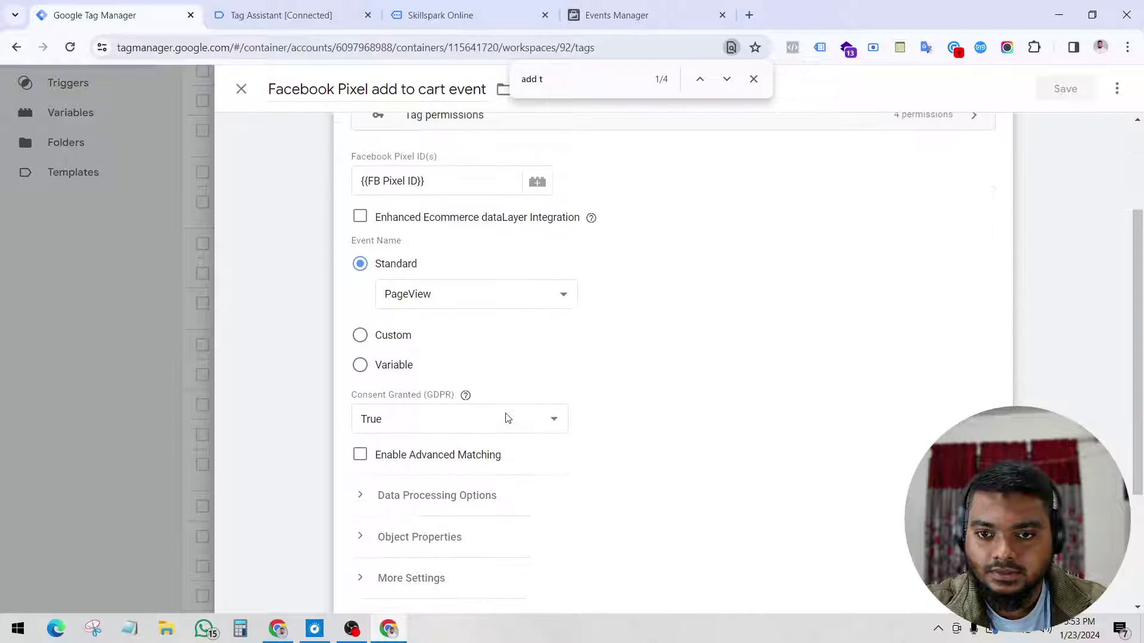
click(415, 301)
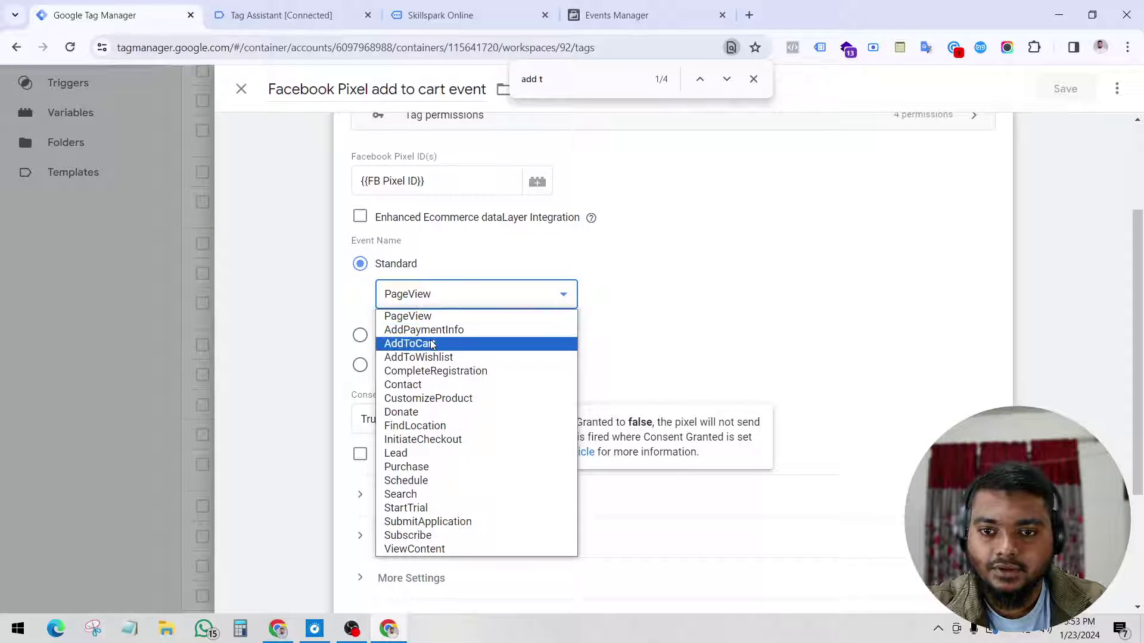
click(411, 344)
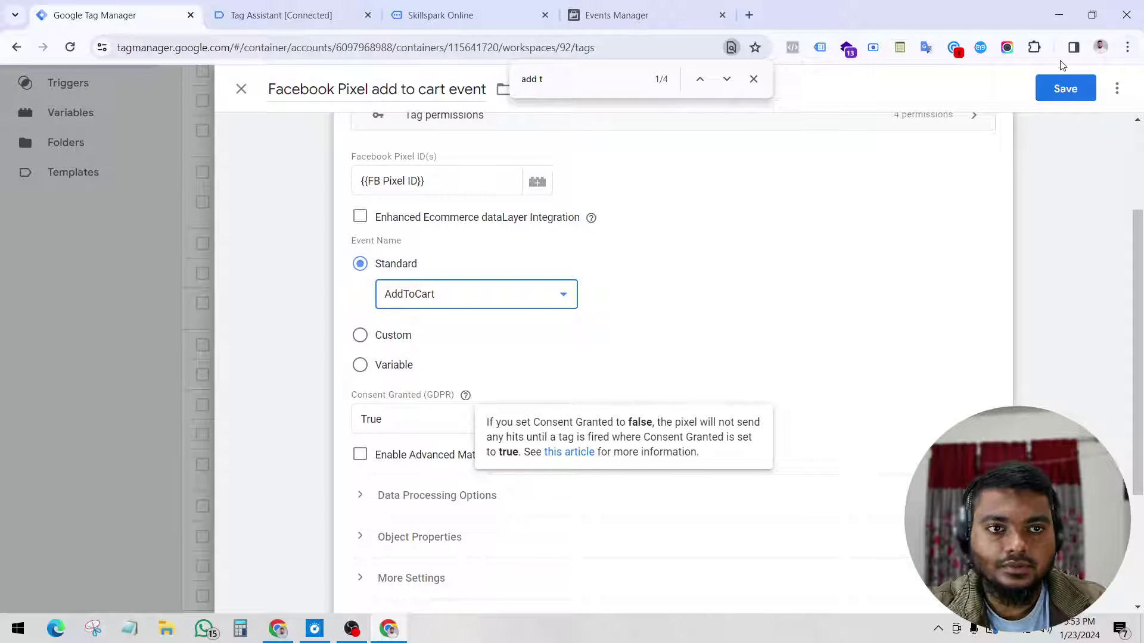
click(1065, 86)
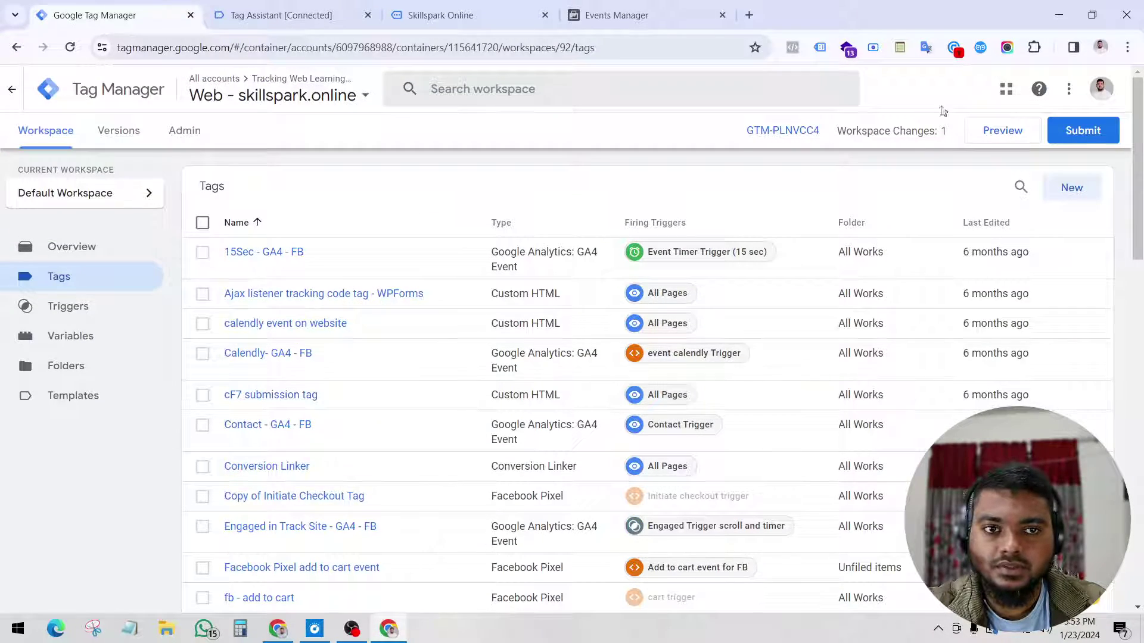
- Submit and publish the workspace changes as a new container version
click(1083, 129)
click(1089, 88)
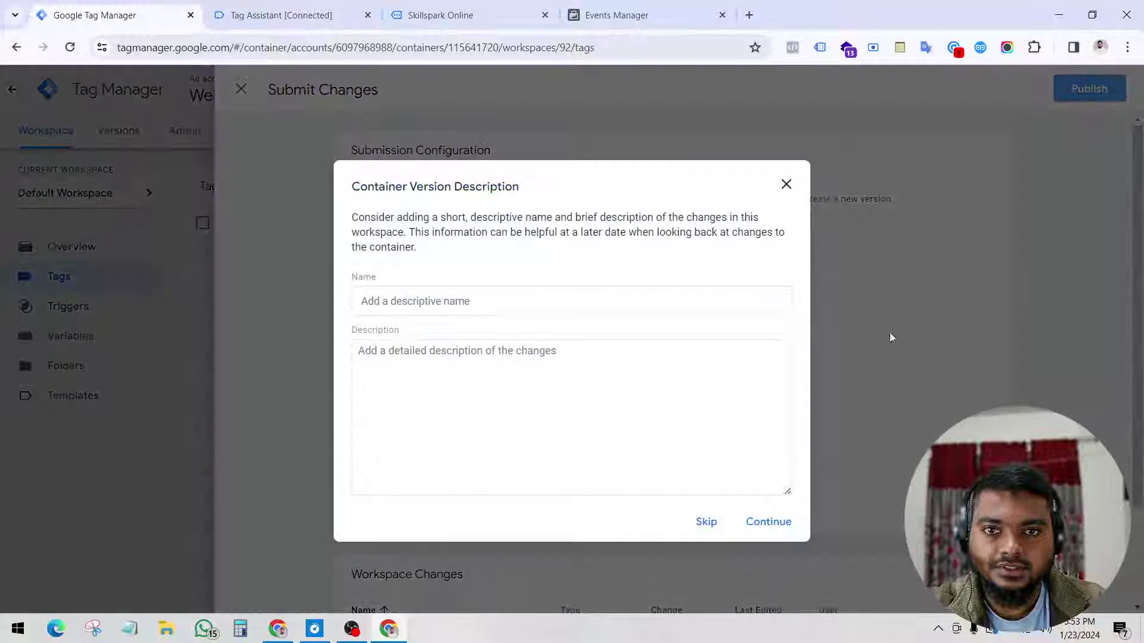
click(767, 523)
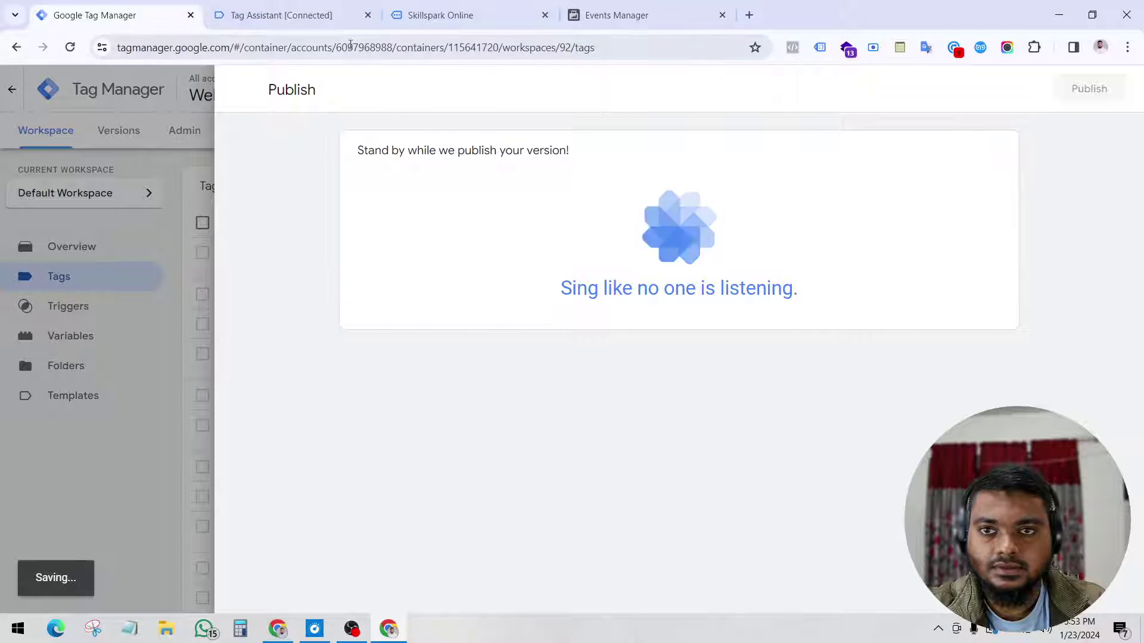
- Close the old Tag Assistant and Skillspark tabs, then return to the workspace overview
middle_click(294, 14)
middle_click(294, 14)
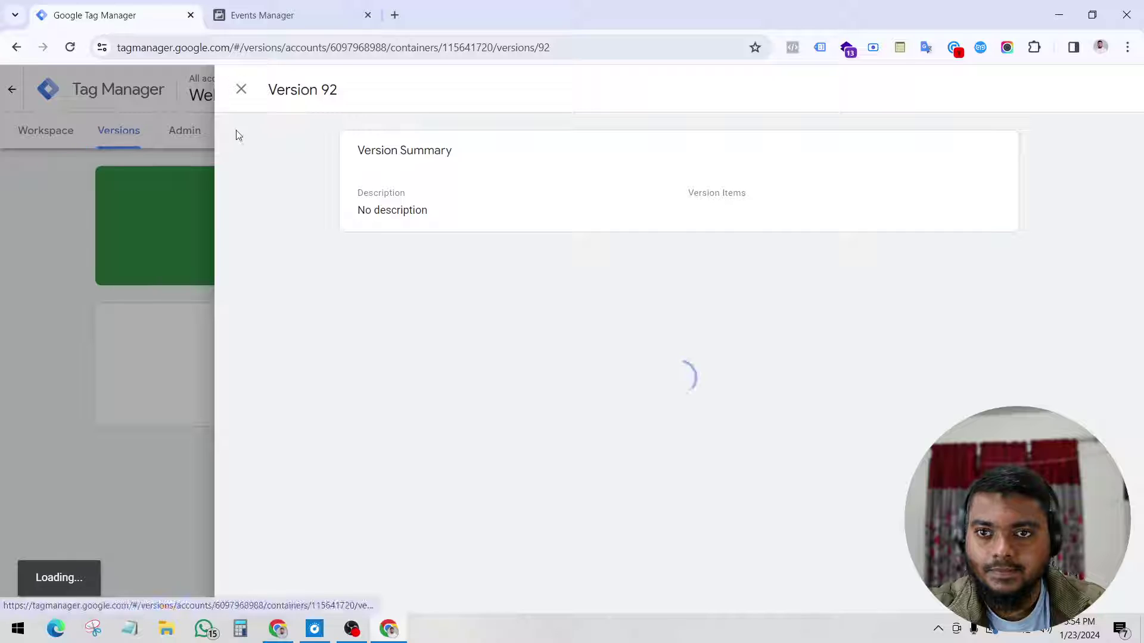
click(143, 154)
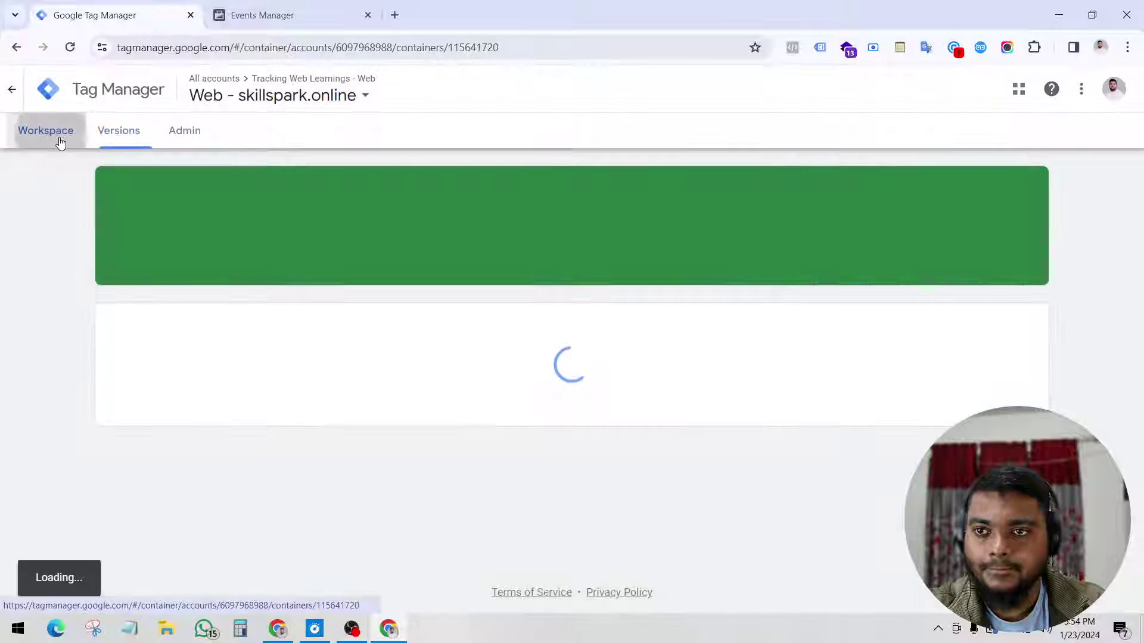
click(60, 141)
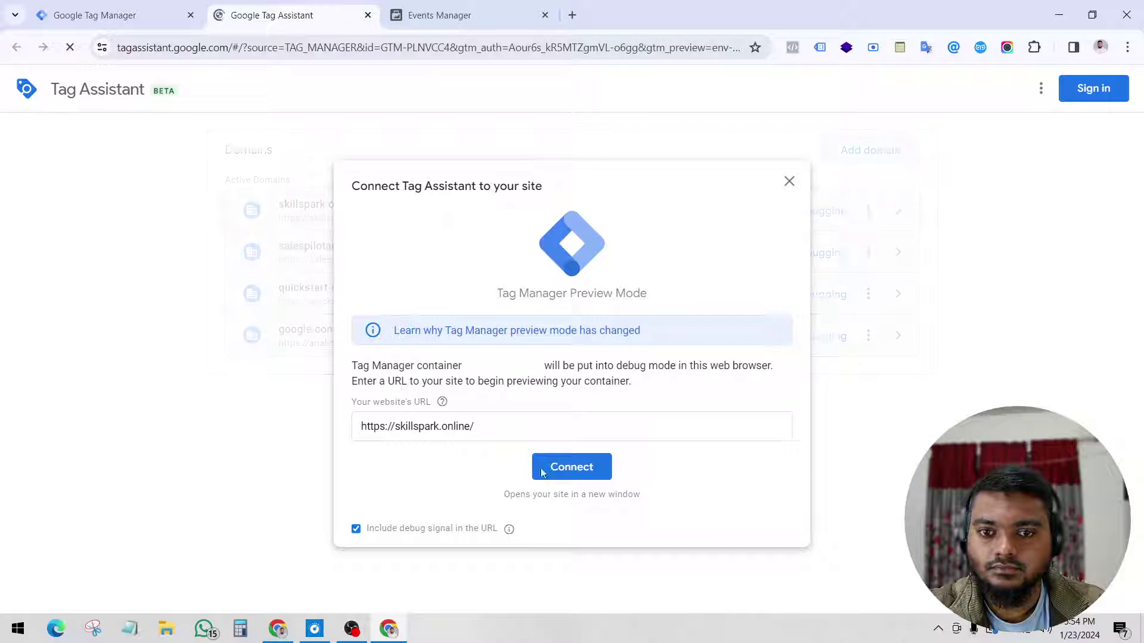
- Connect the preview to skillspark.online and open the Assorted Coffee product page
click(542, 472)
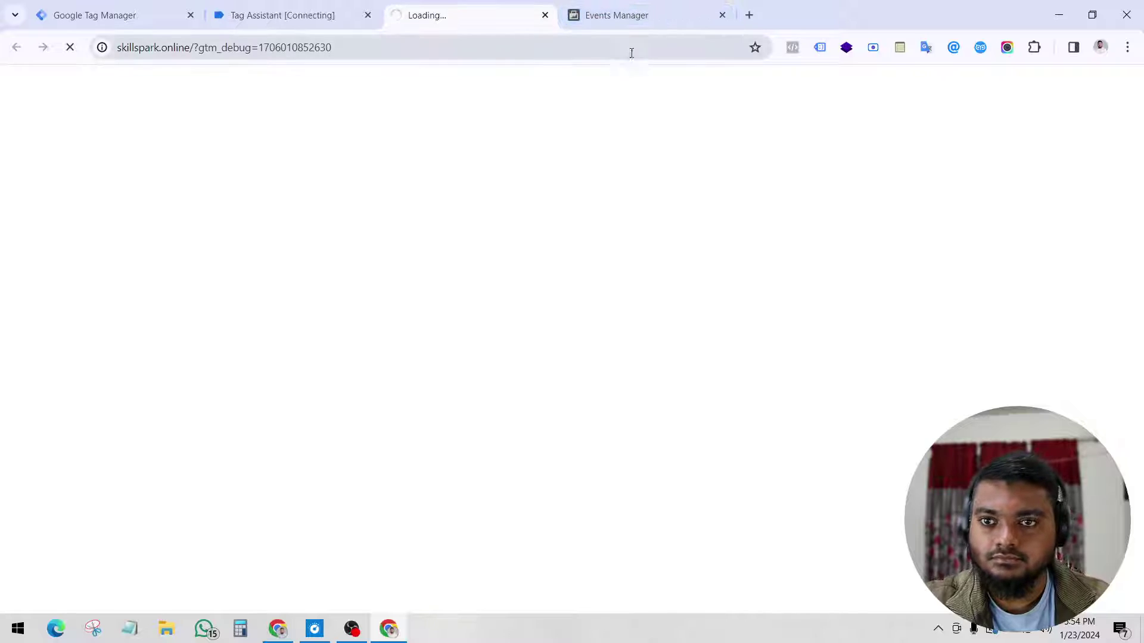
scroll(715, 343, down, 5)
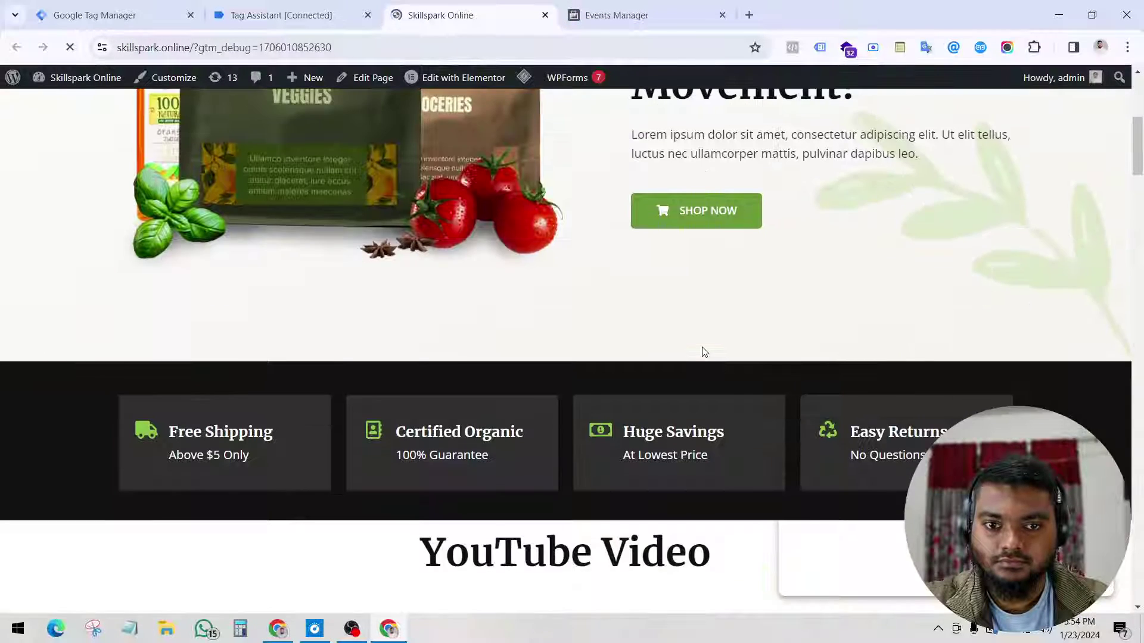
scroll(555, 256, down, 15)
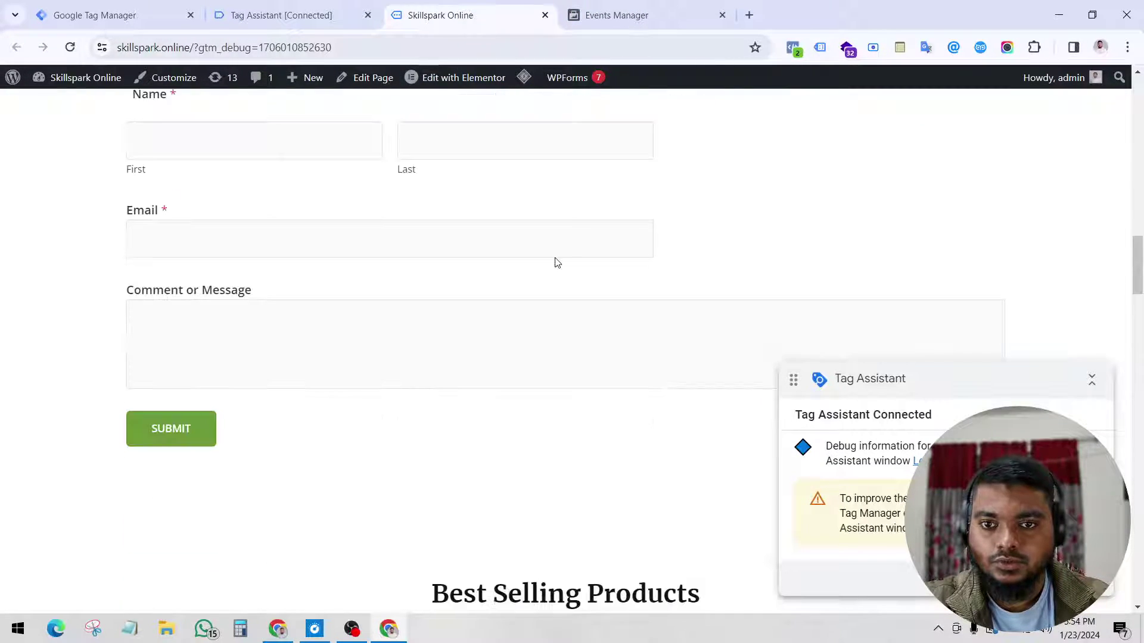
scroll(555, 263, down, 10)
click(215, 280)
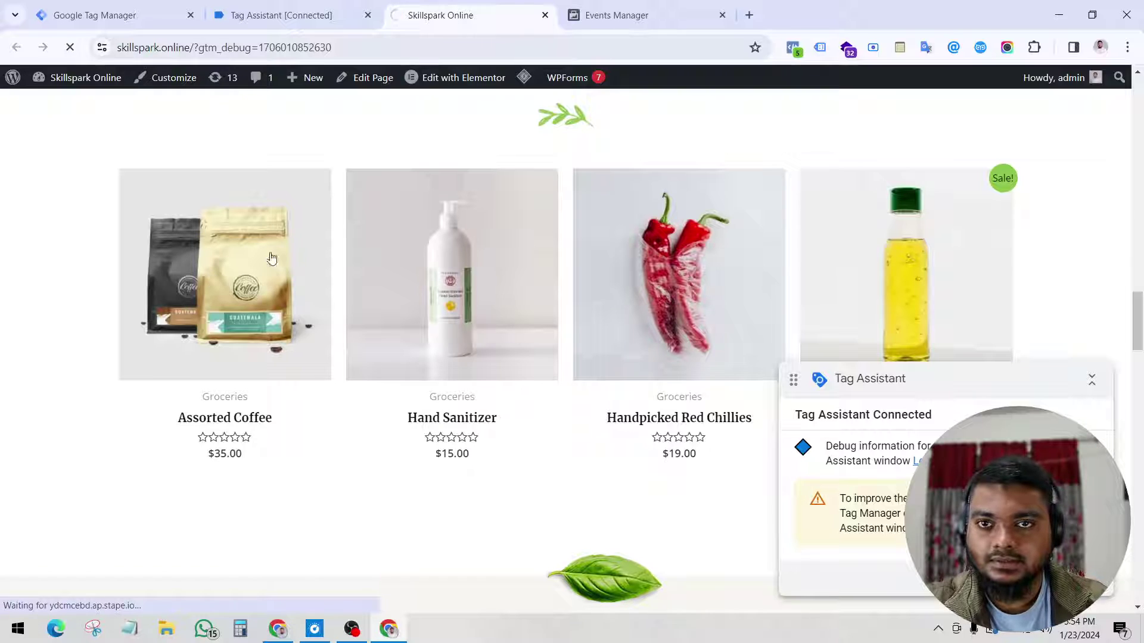
click(617, 15)
scroll(589, 429, down, 4)
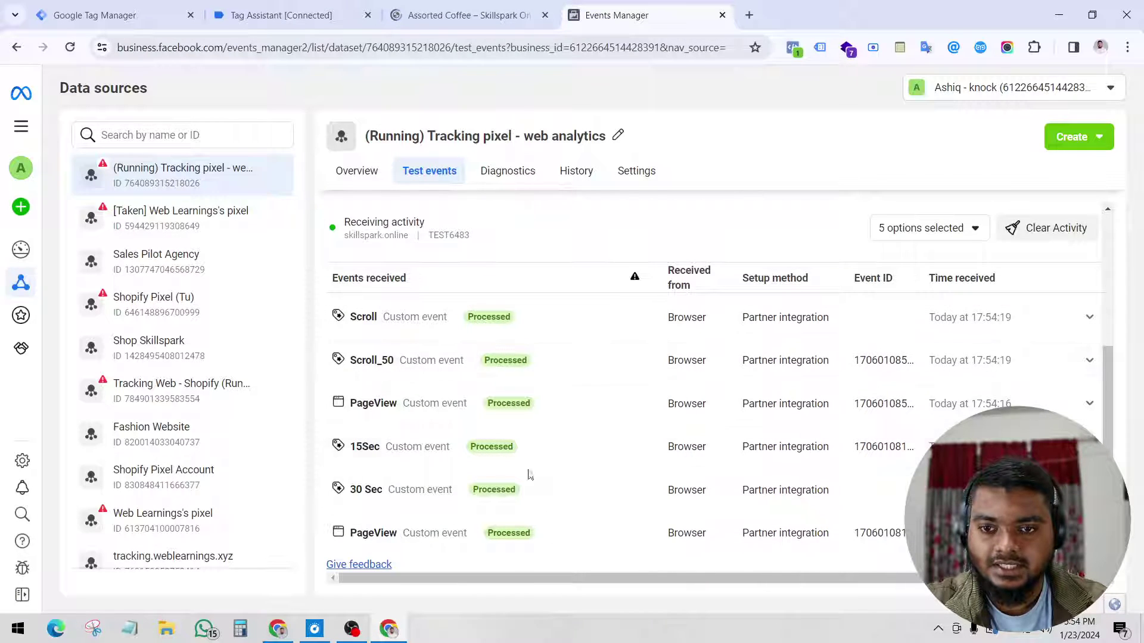
click(469, 15)
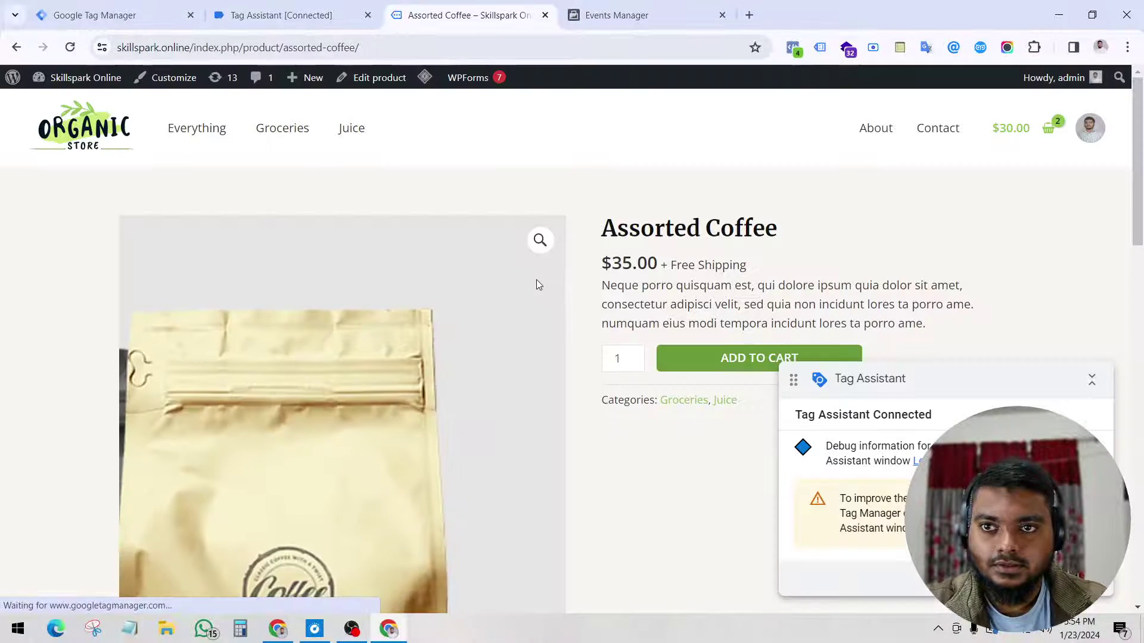
- Add Assorted Coffee to the cart, check fired Meta pixels, and return to Tag Assistant
scroll(537, 280, down, 1)
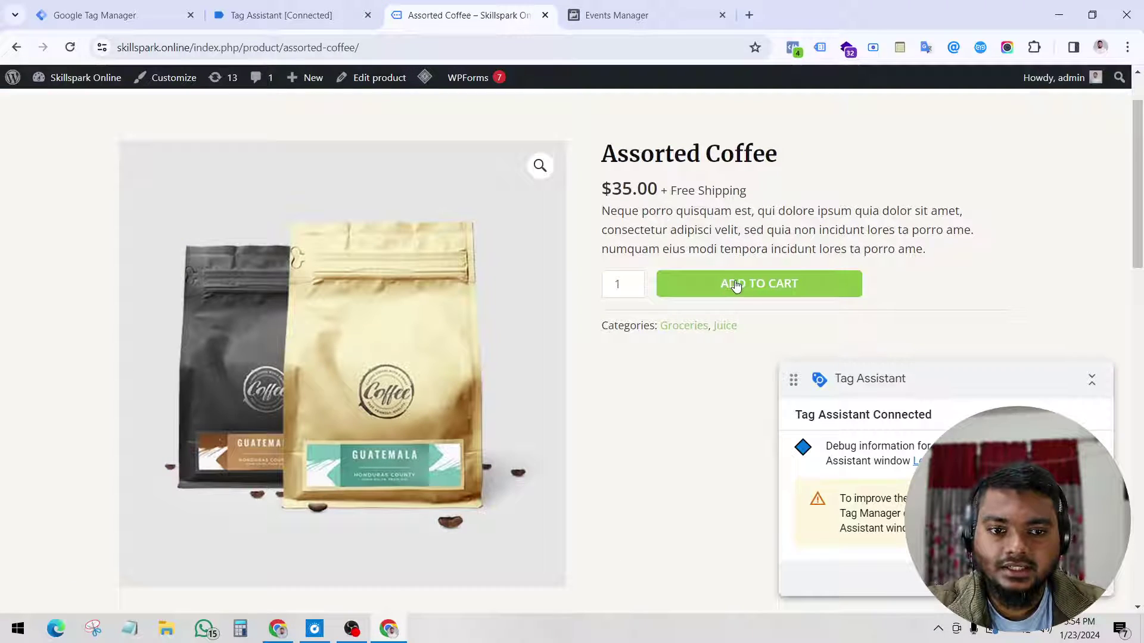
click(737, 286)
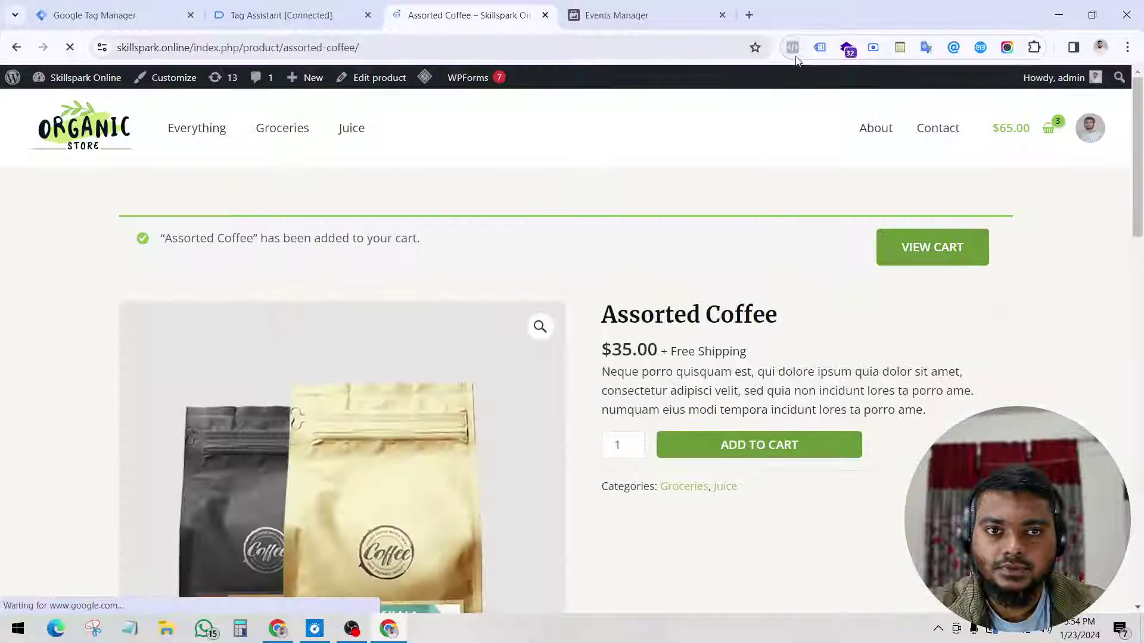
click(792, 47)
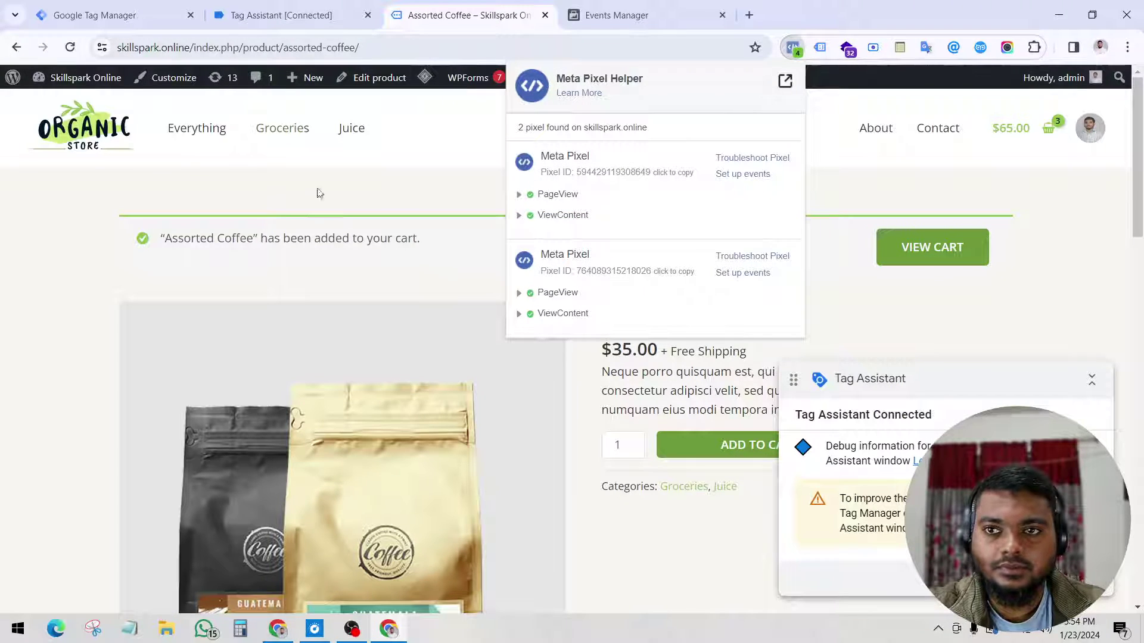
click(281, 15)
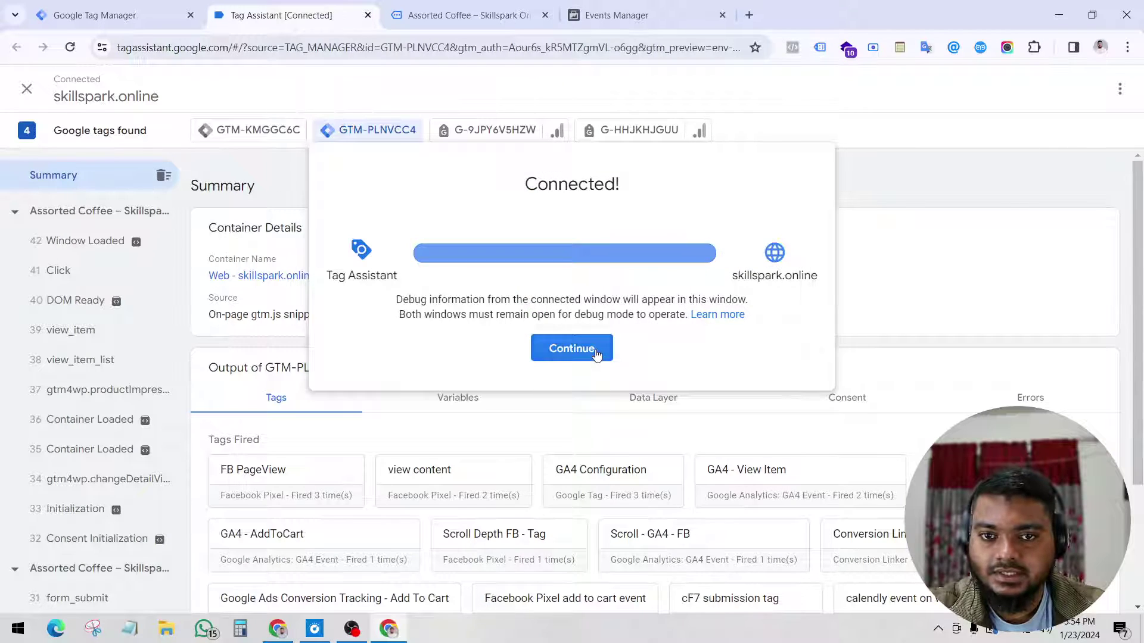
- Dismiss the Connected! dialog and confirm the add to cart pixel tag under Tags Fired
click(596, 354)
scroll(649, 434, down, 1)
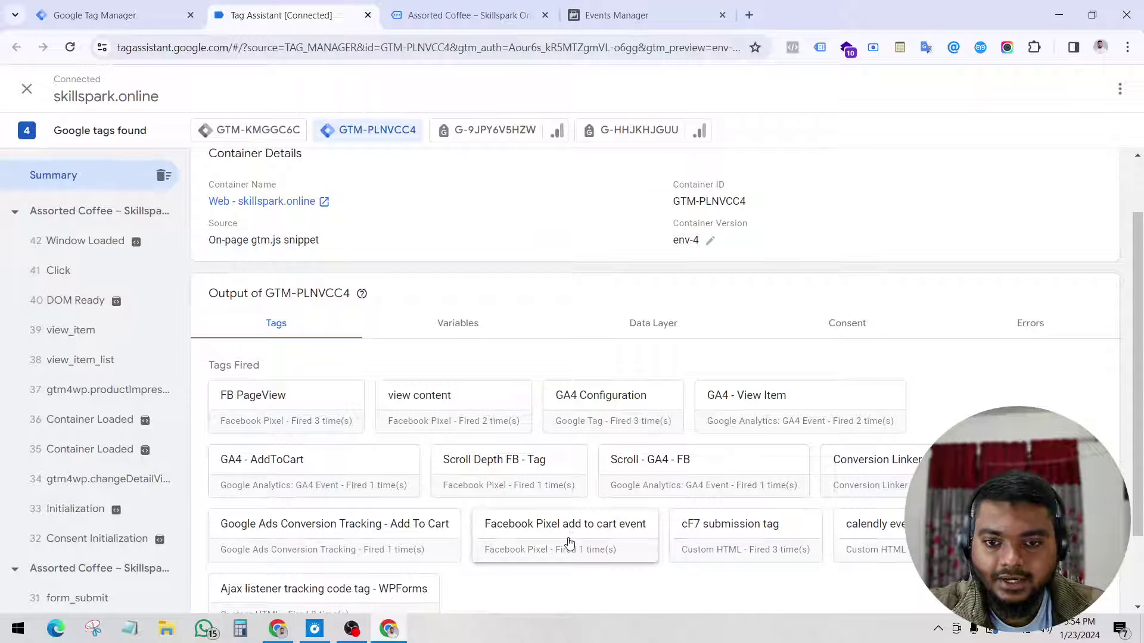
click(644, 15)
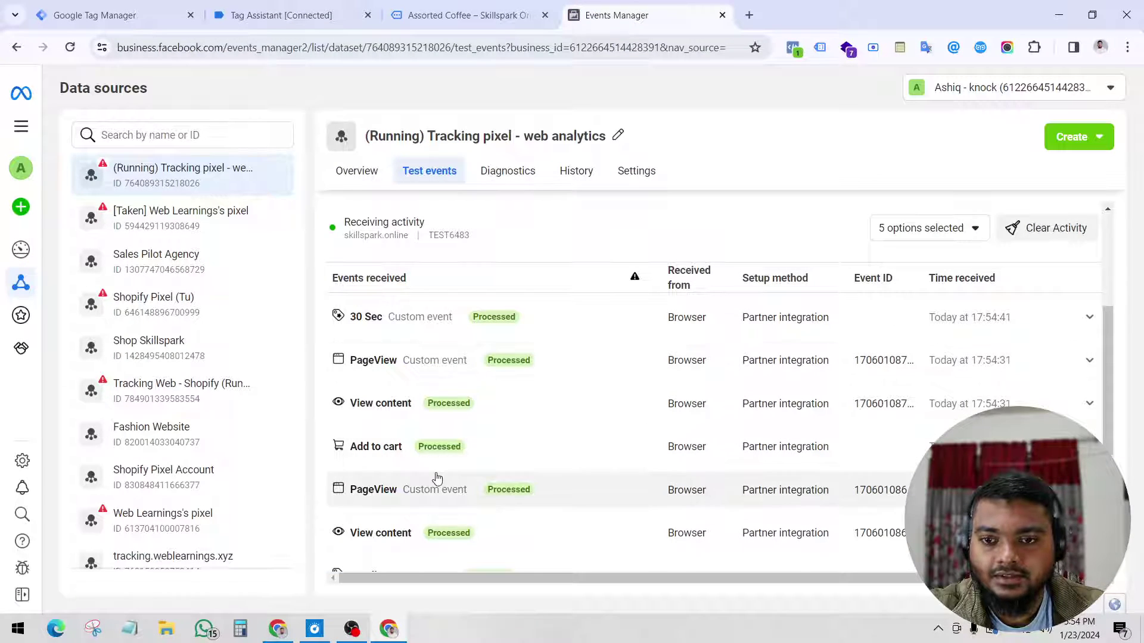
- Expand the Add to cart, View content and PageView test events to review their details
click(439, 458)
scroll(441, 447, down, 1)
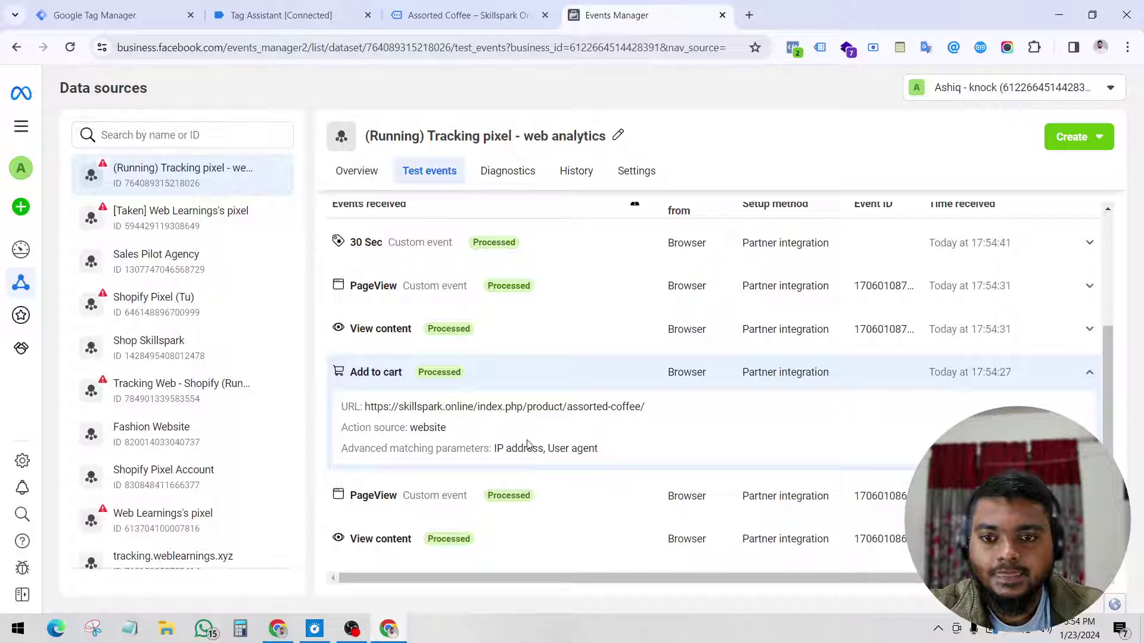
scroll(527, 446, down, 1)
click(442, 465)
scroll(442, 476, down, 2)
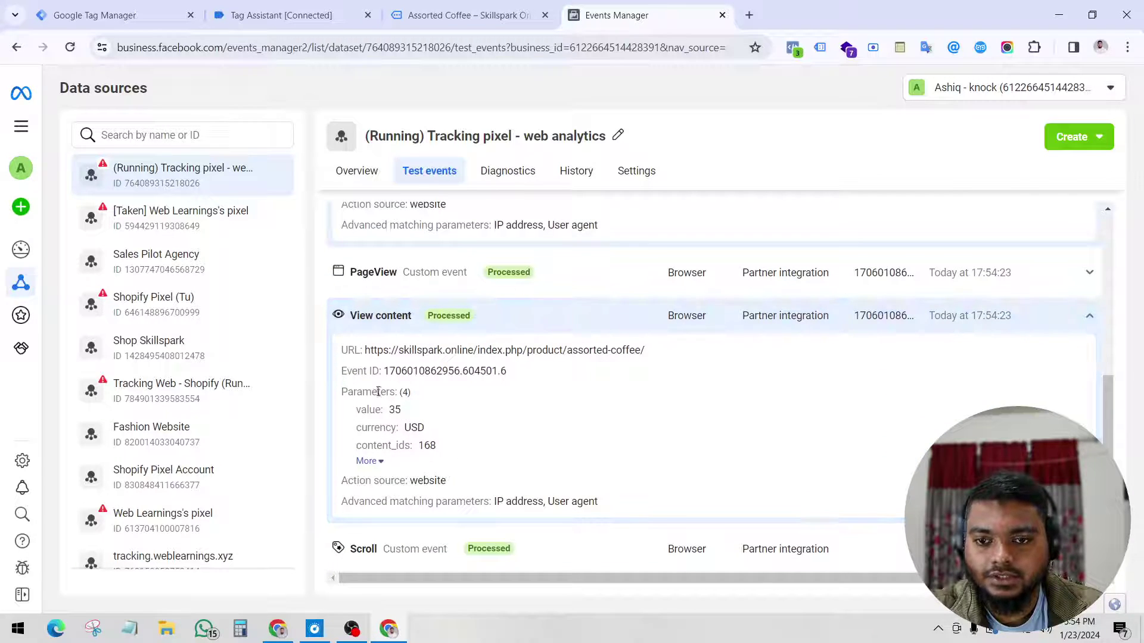
click(350, 399)
click(388, 411)
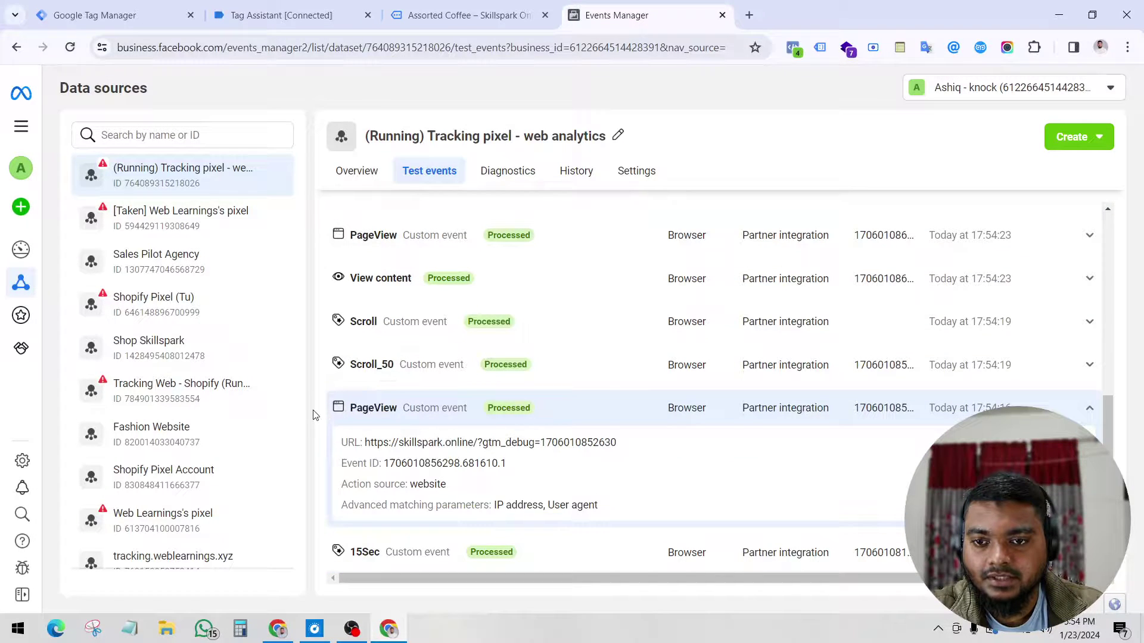
scroll(322, 417, down, 2)
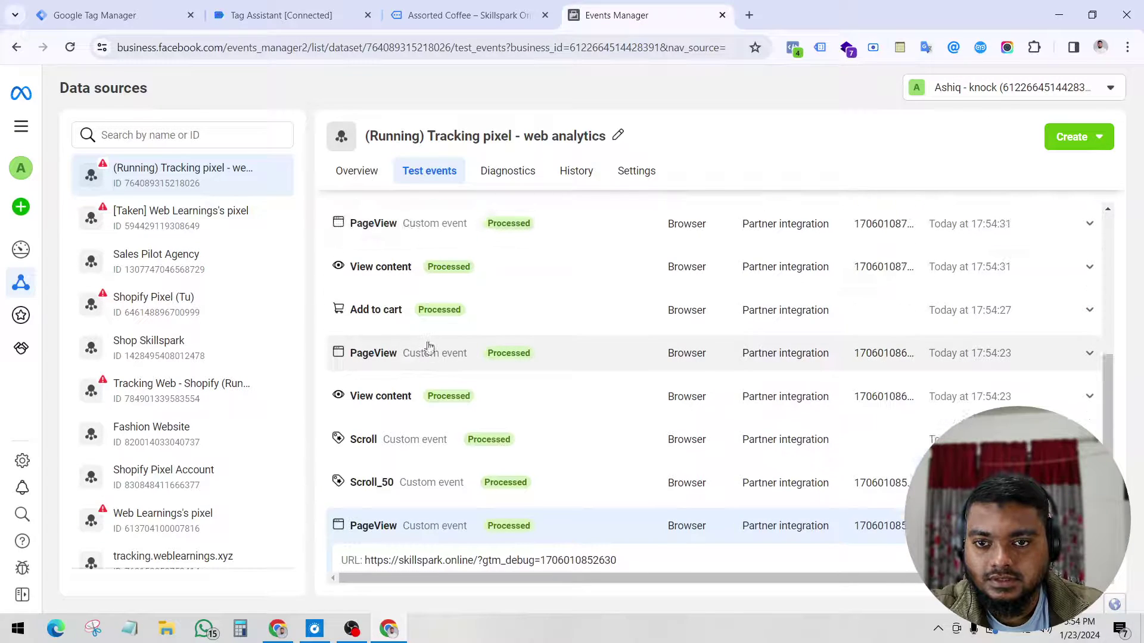
- Inspect the 17:54:23 View content and Add to cart events: Assorted Coffee URL, value 35, USD, content_ids 168
click(403, 394)
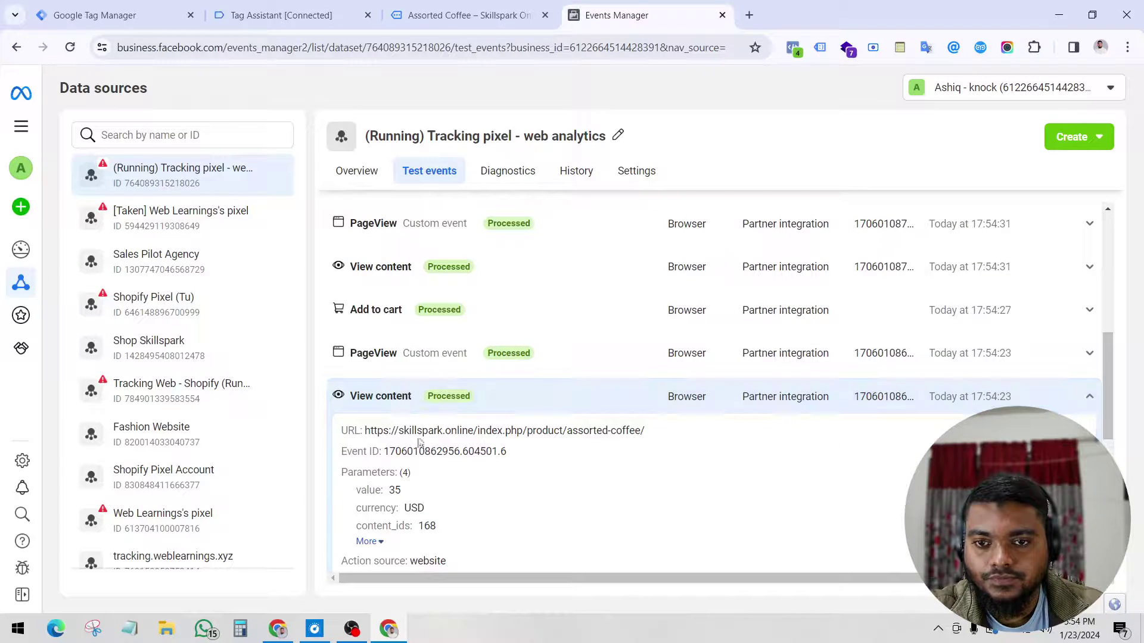
click(400, 316)
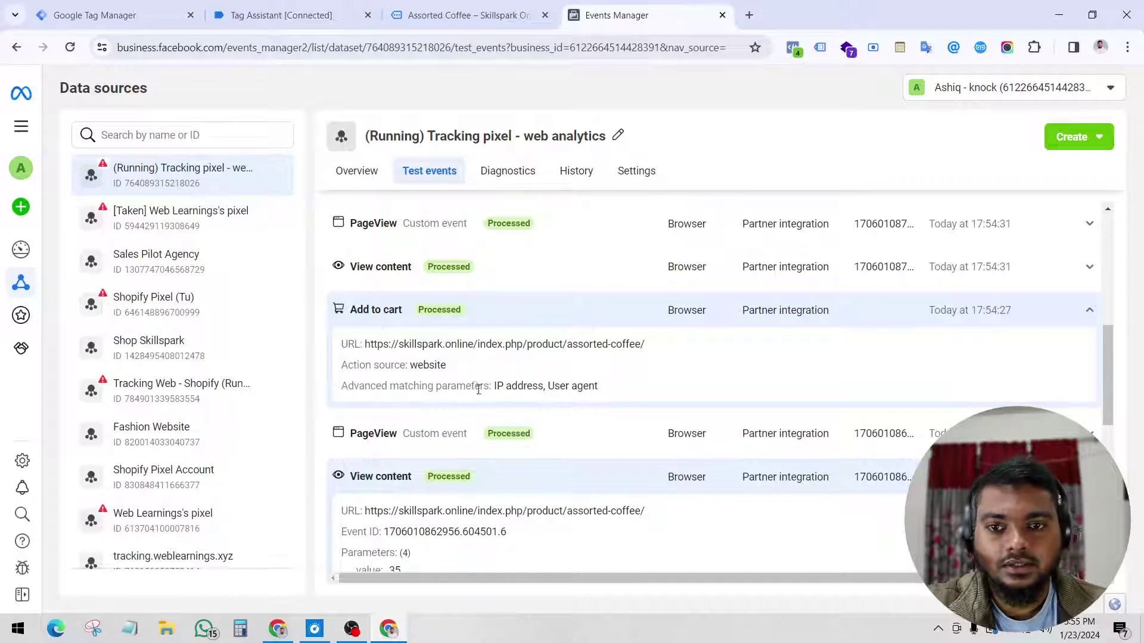
scroll(436, 417, down, 1)
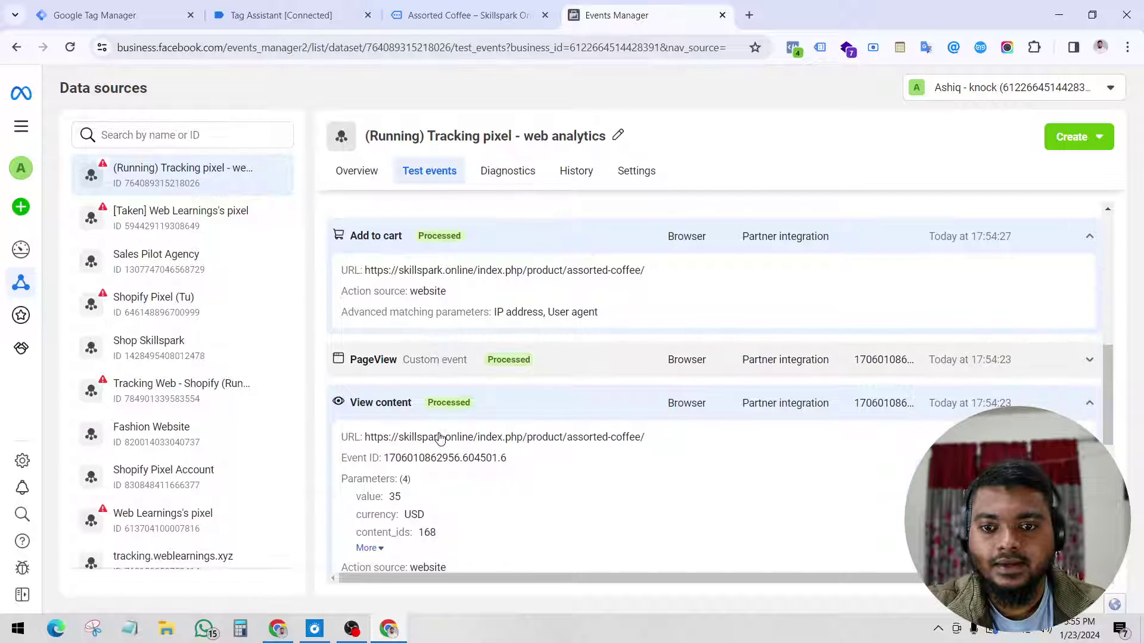
scroll(405, 483, down, 1)
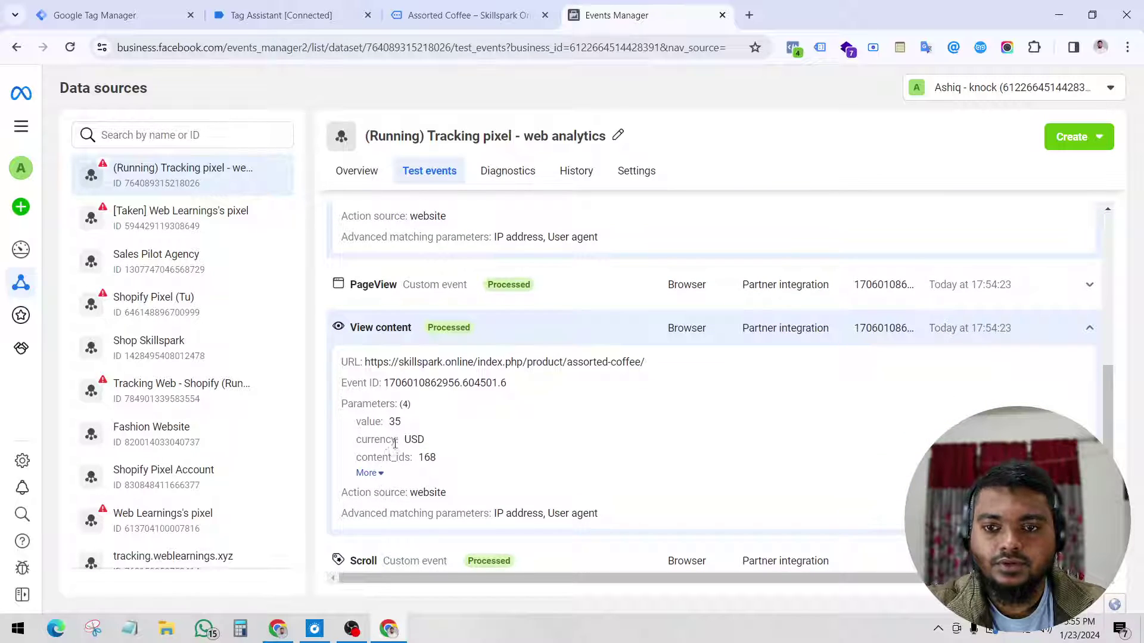
drag(389, 421, 448, 460)
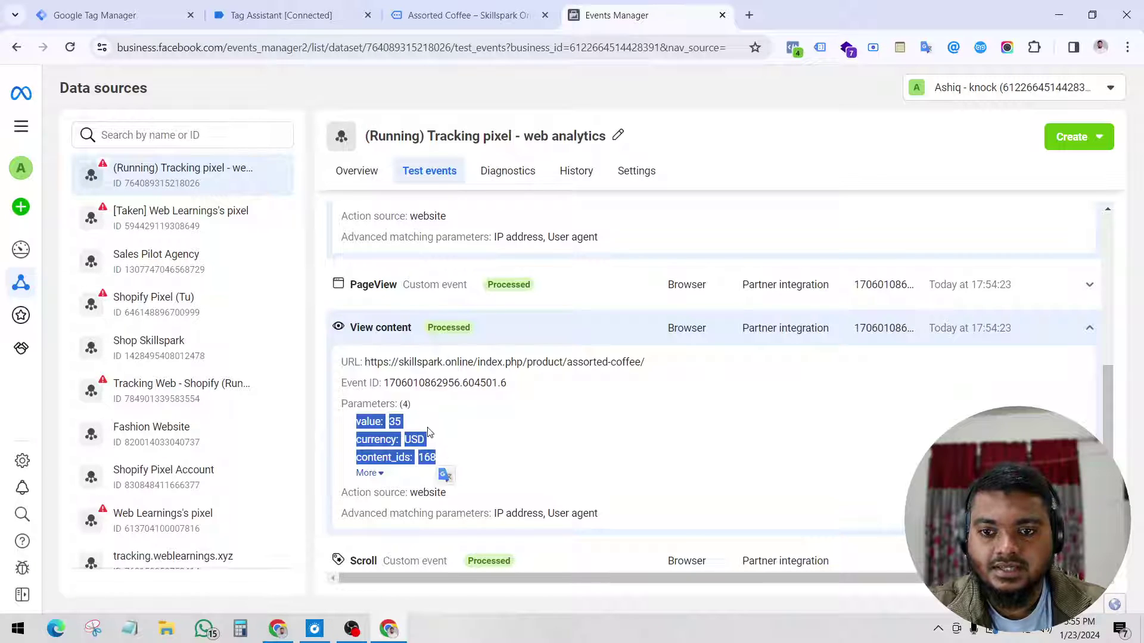
click(429, 433)
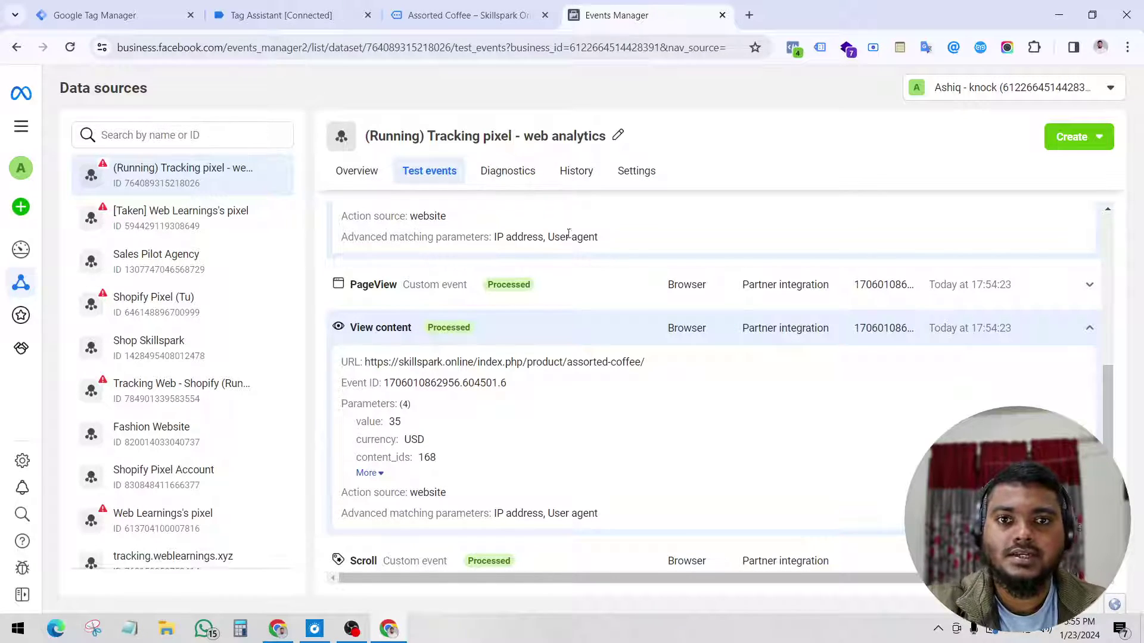